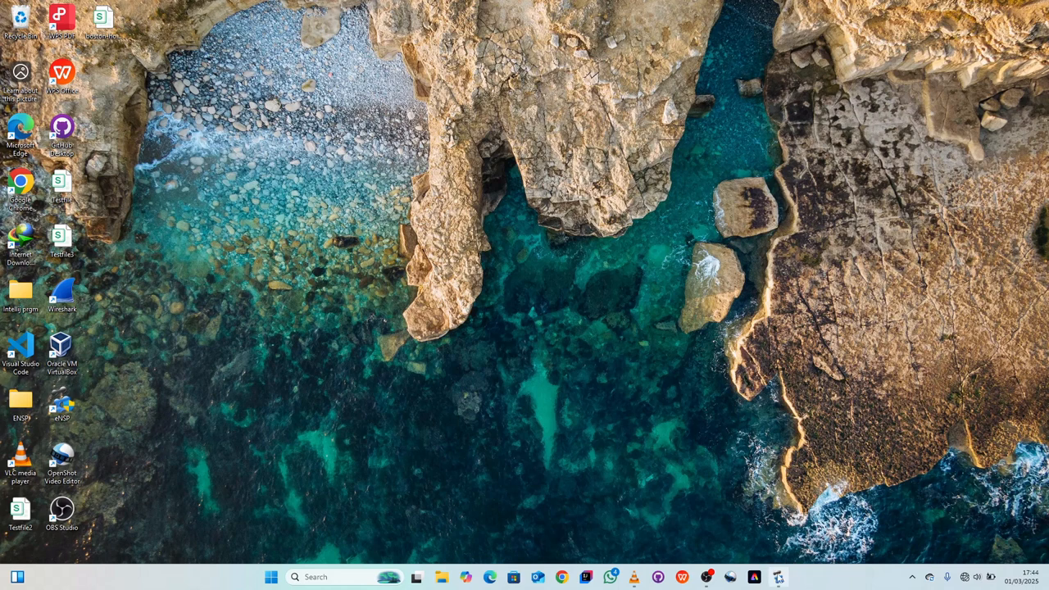
Switch to eNSP and ping 192.168.3.3 from PC1's command line, closing the PC1 window when the ping finishes.
left_click(779, 578)
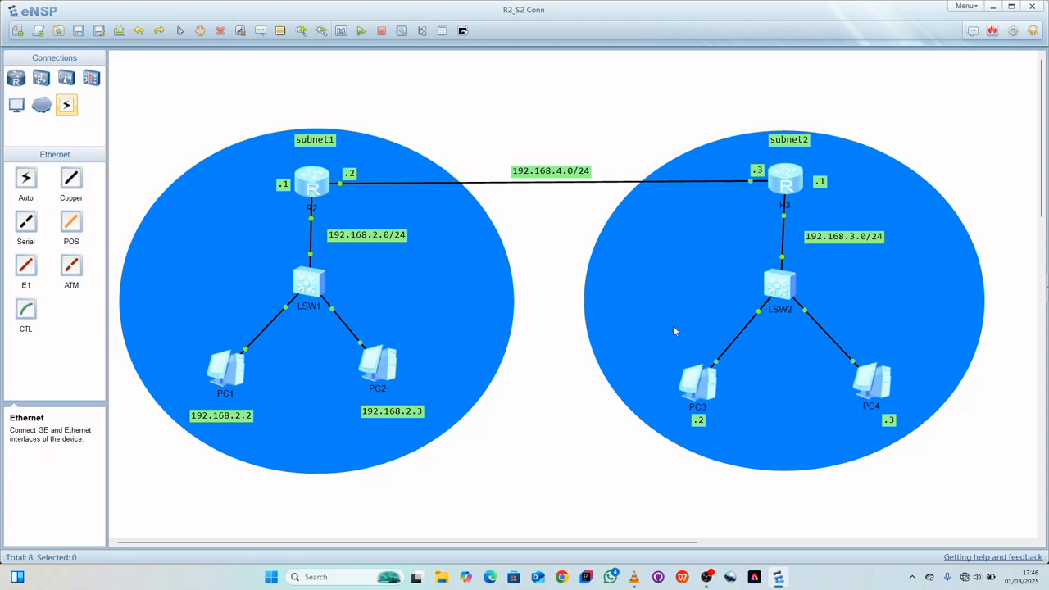
double_click(230, 373)
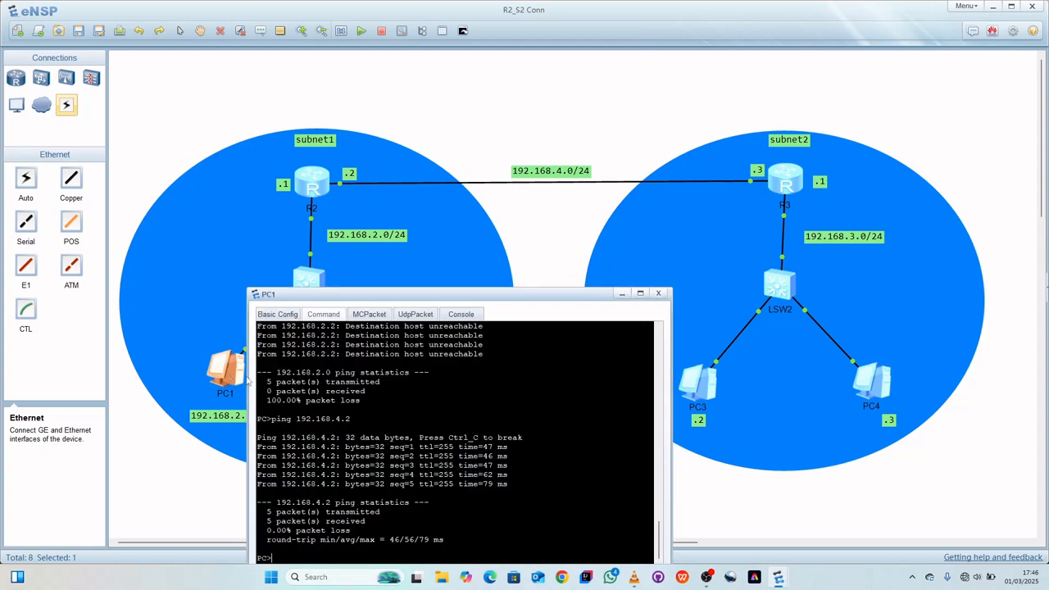
left_click_drag(546, 292, 361, 136)
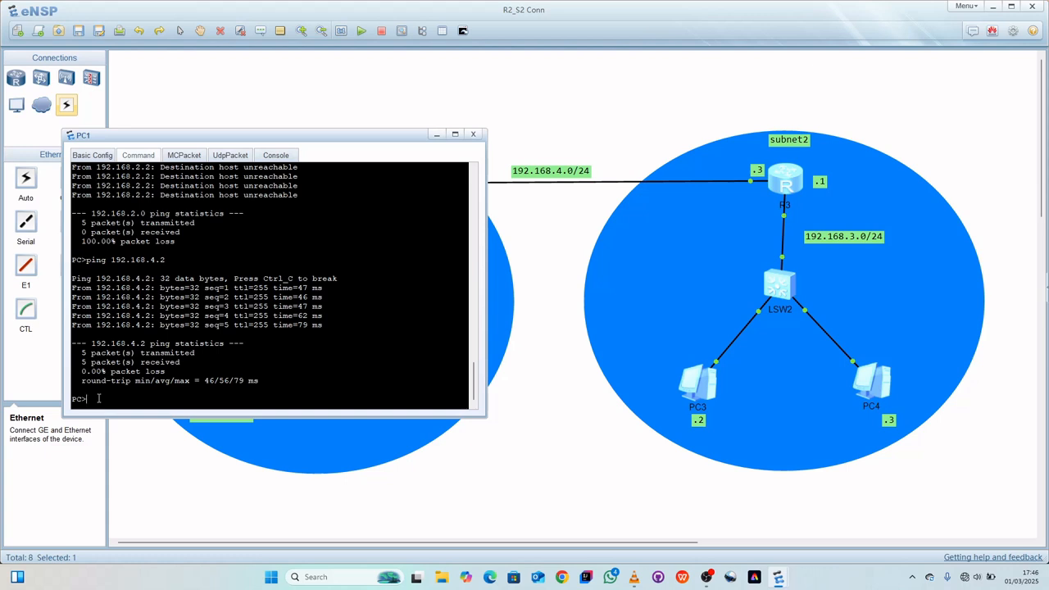
key("Up")
key("BackSpace")
key("BackSpace")
key("BackSpace")
type("3.3")
key("Return")
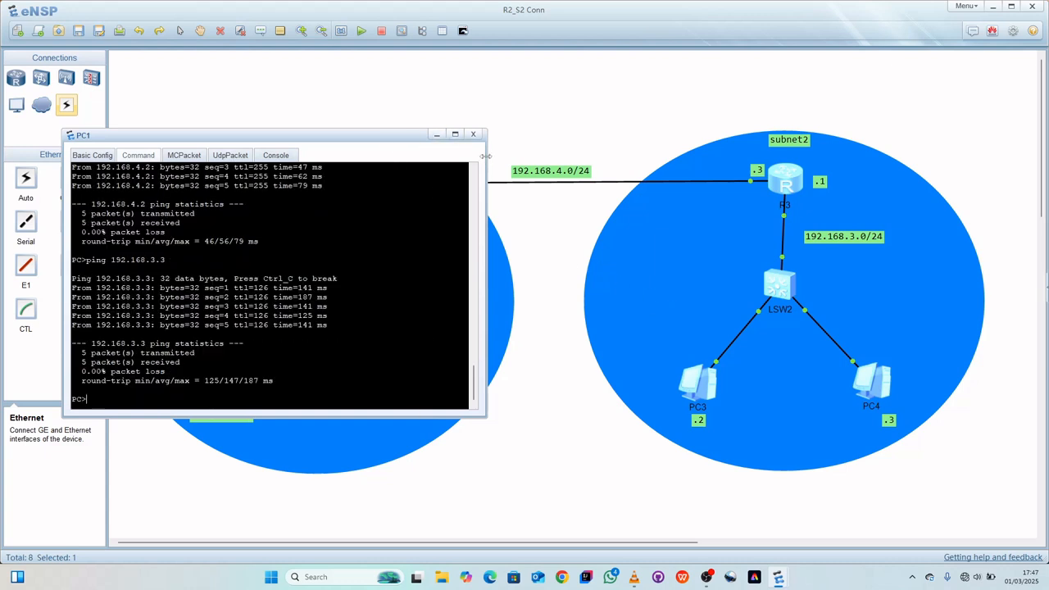
left_click(473, 133)
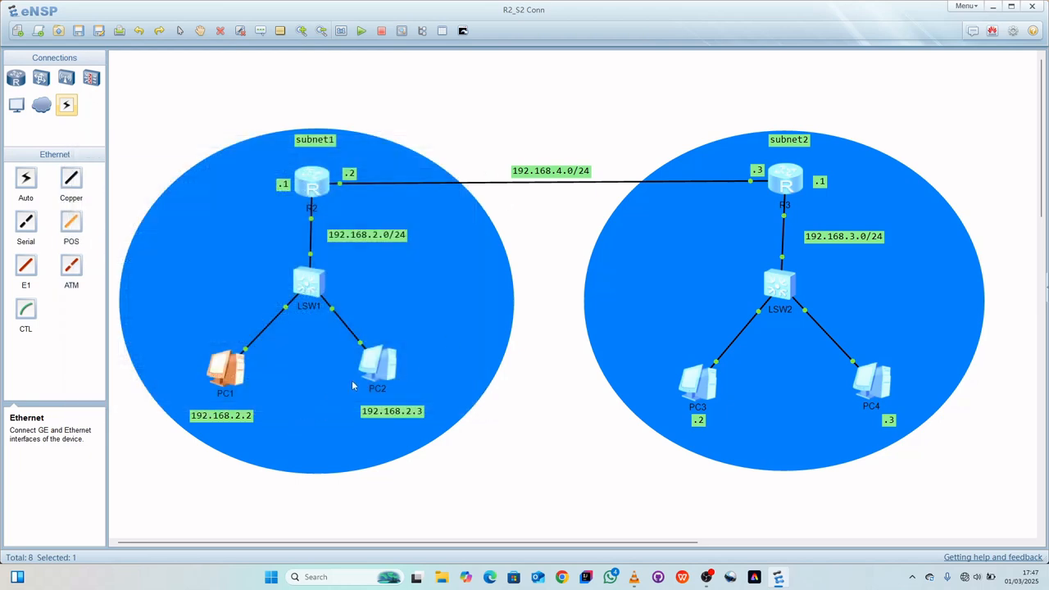
Ping 192.168.3.2 from PC2's command line, then close the PC2 window.
double_click(375, 366)
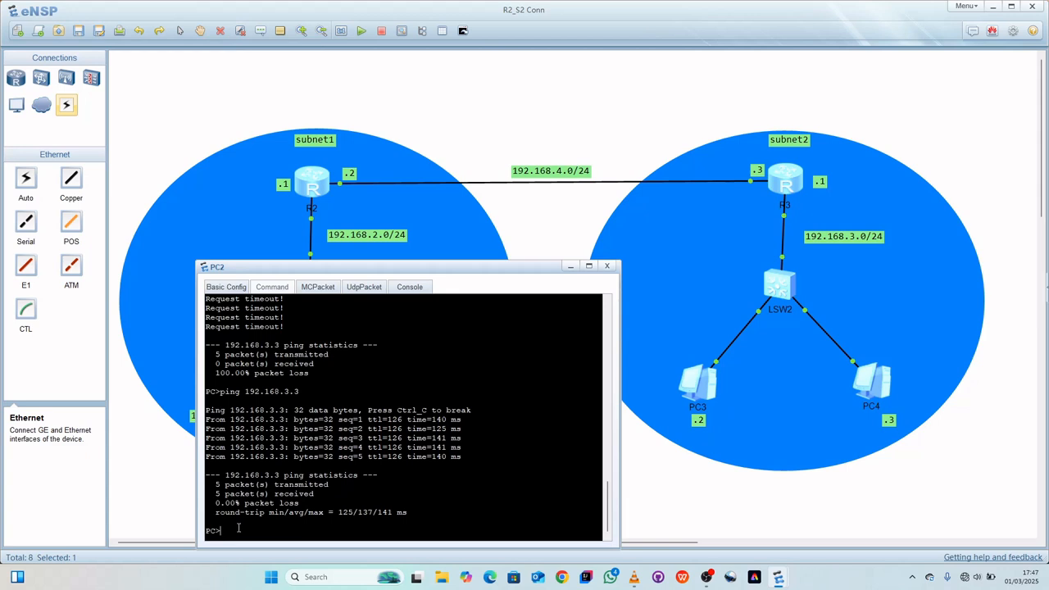
key("Up")
key("BackSpace")
key("BackSpace")
type(".2")
key("Return")
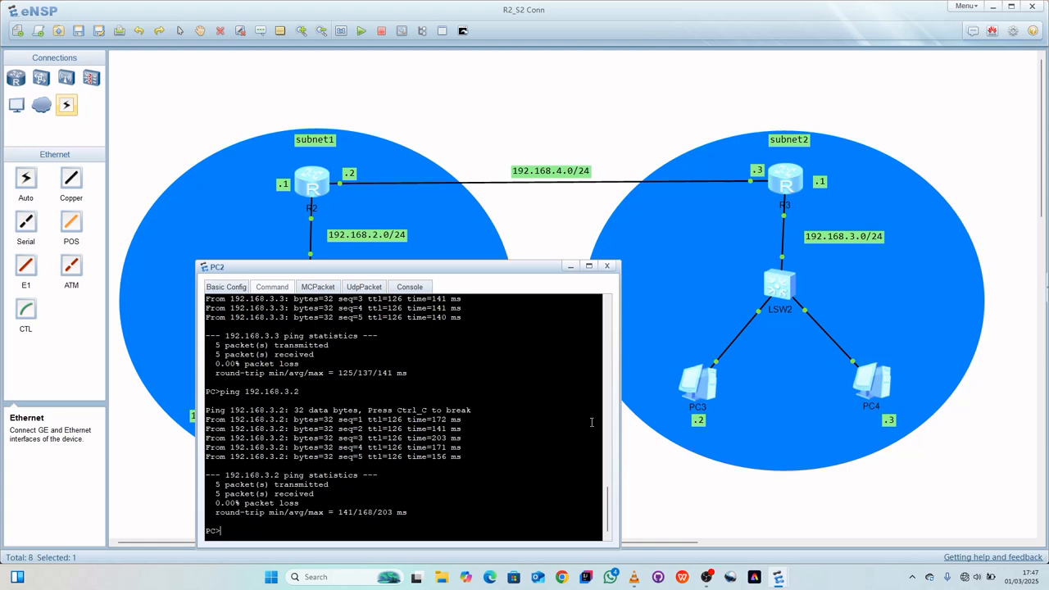
left_click(608, 265)
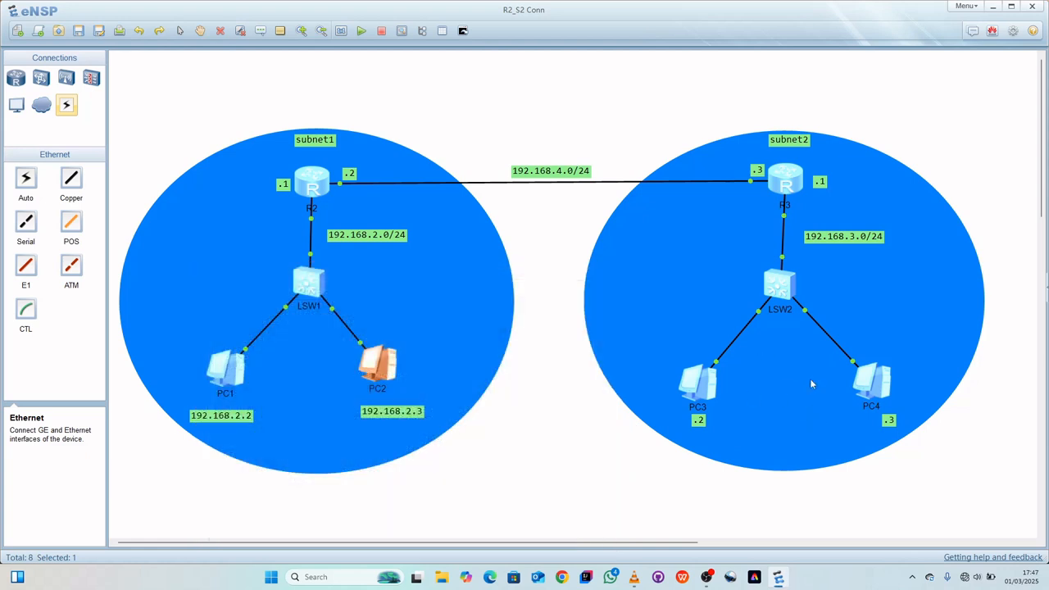
Ping 192.168.2.3 from PC4's command line, then close the PC4 window.
double_click(881, 382)
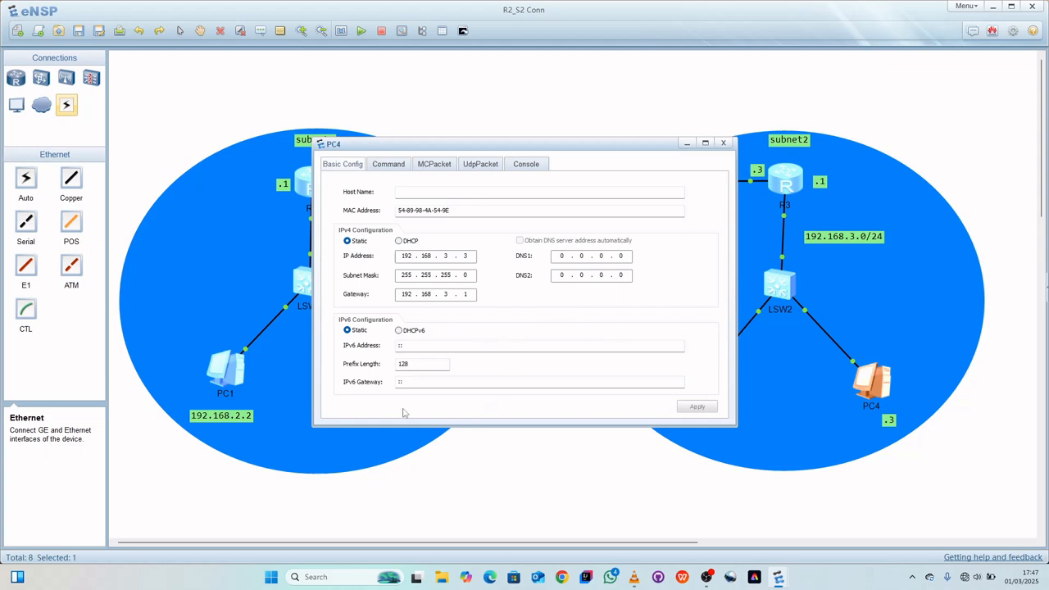
left_click(382, 167)
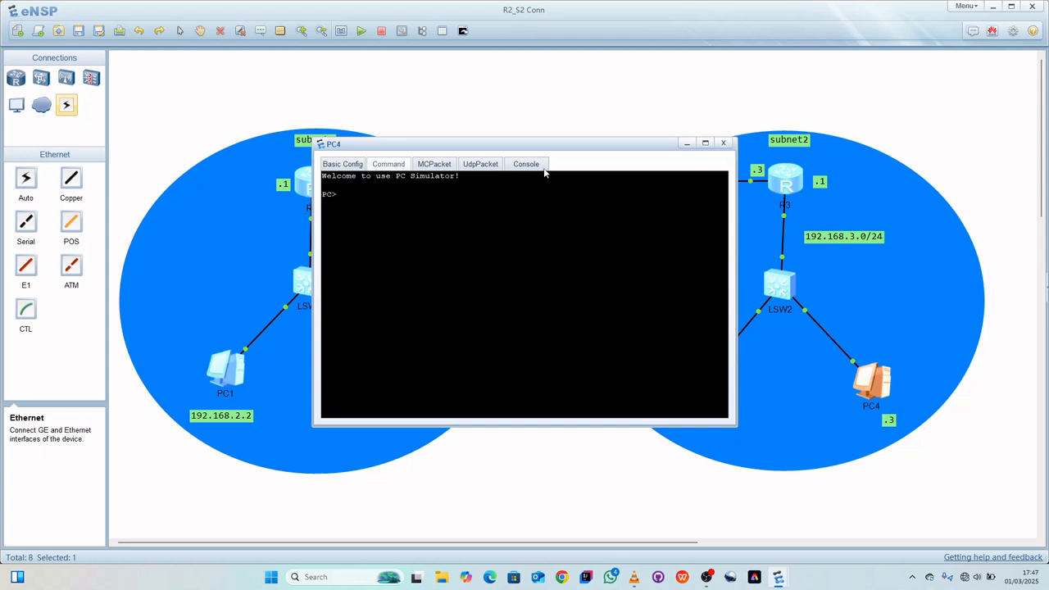
left_click_drag(559, 143, 814, 296)
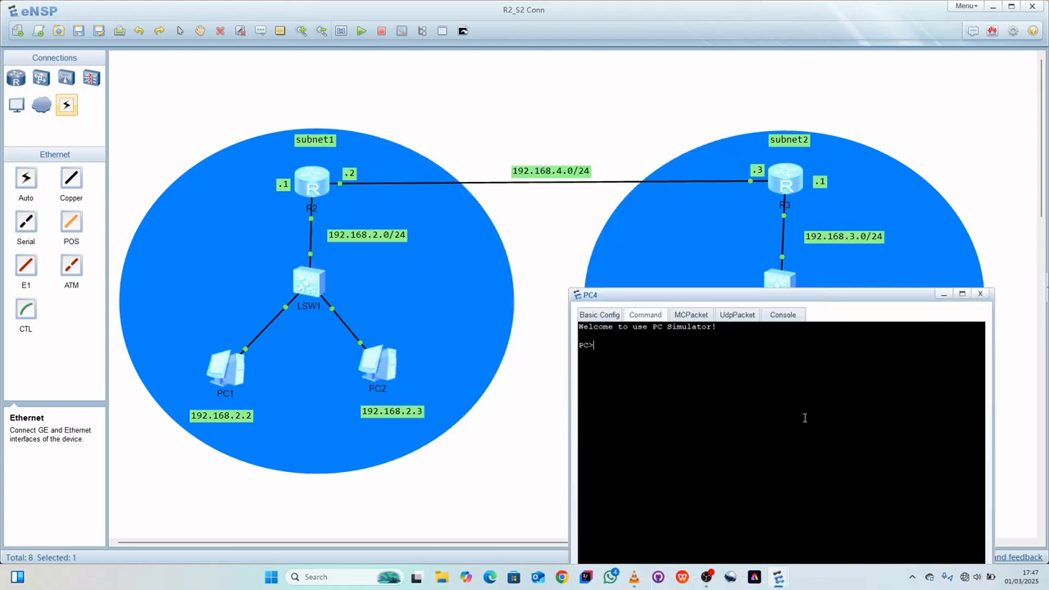
type("ping 192.168.2.3")
key("Return")
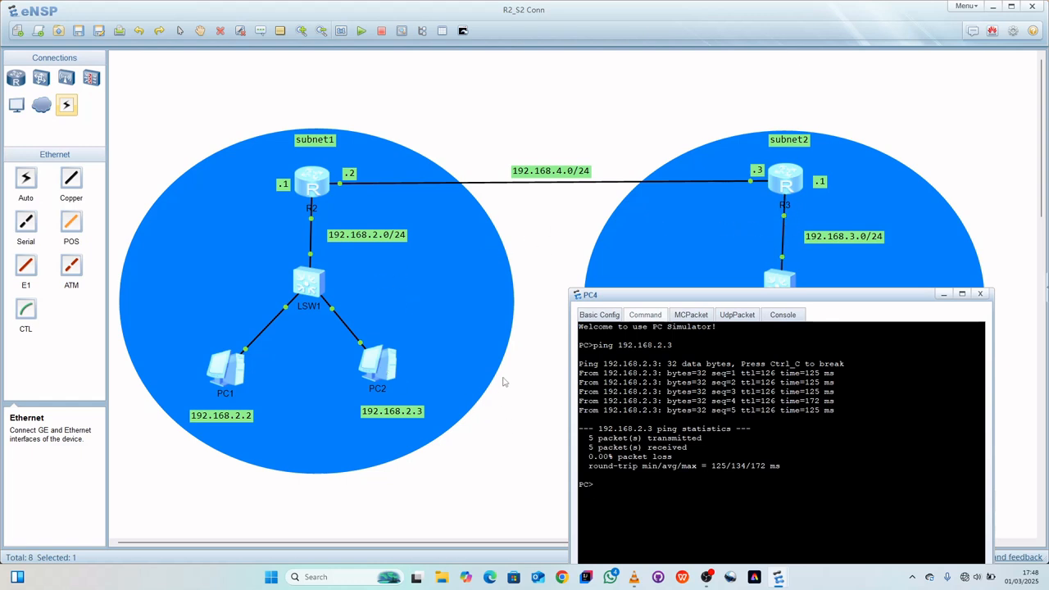
left_click(979, 294)
Repeat the ping to 192.168.2.2 from PC3's command line and close the PC3 window.
double_click(696, 391)
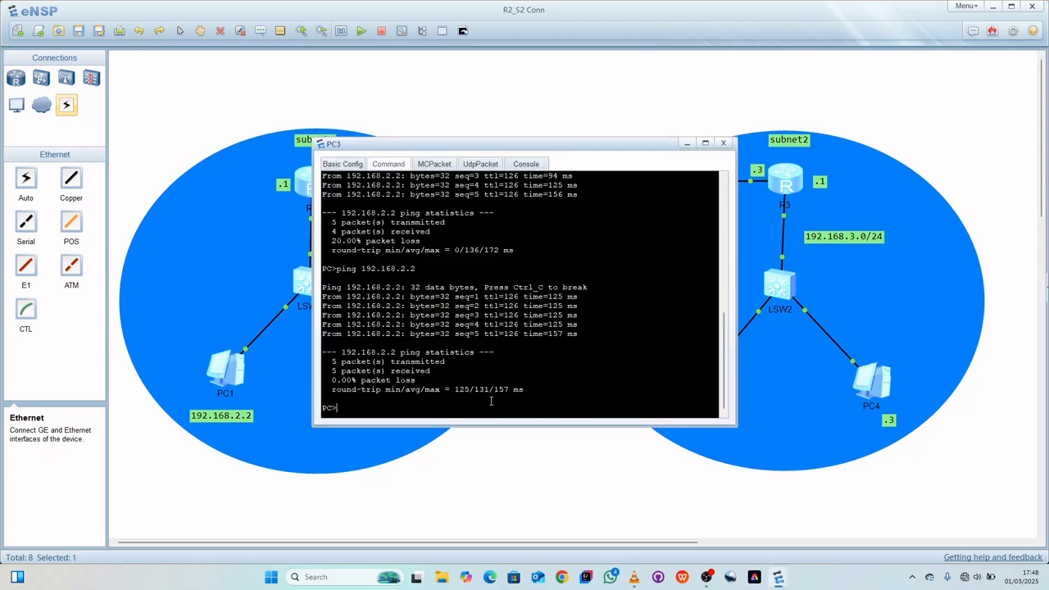
key("Up")
key("Return")
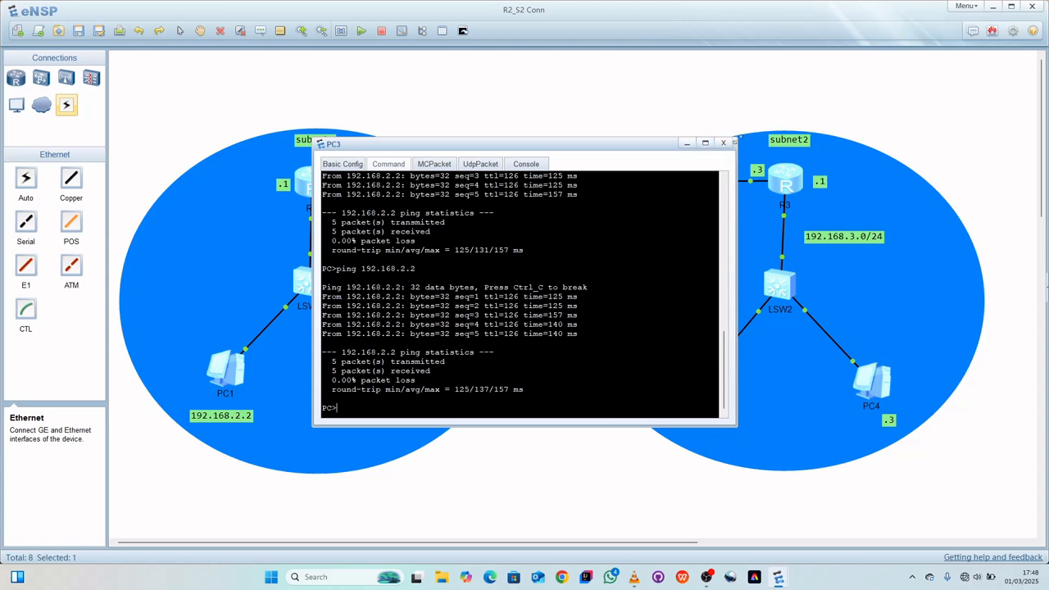
left_click(723, 143)
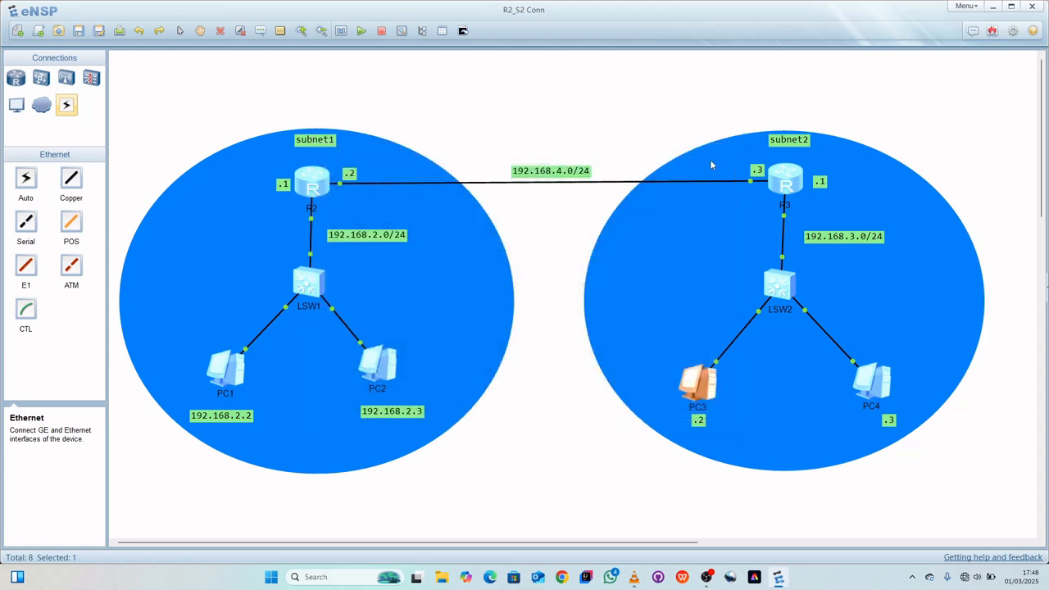
Delete all routers, switches, PCs, links and text labels from the topology, keeping the two blue ellipses.
left_click(673, 123)
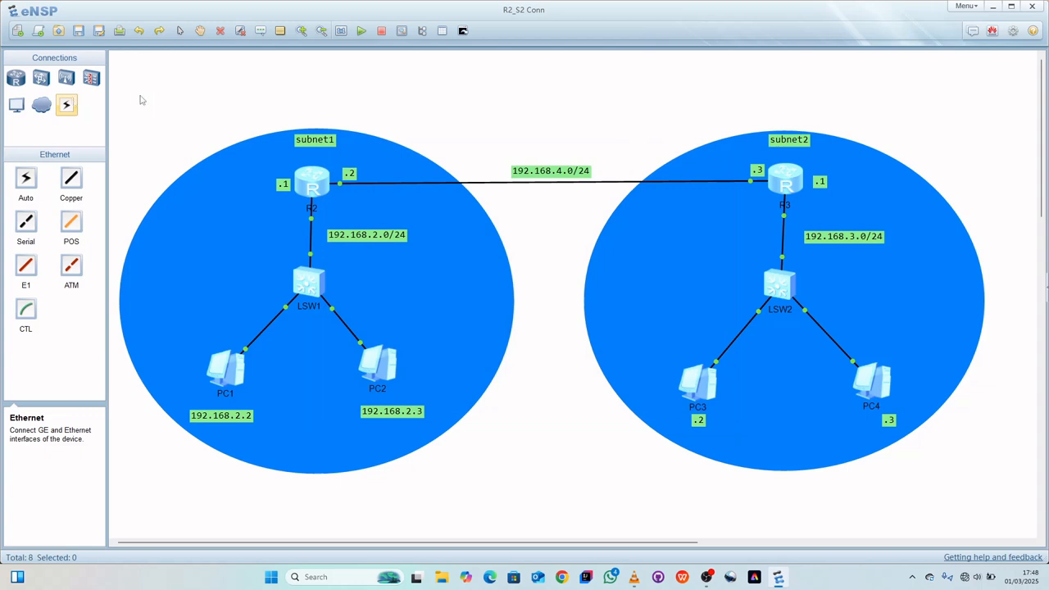
left_click_drag(136, 87, 543, 514)
left_click_drag(747, 489, 967, 492)
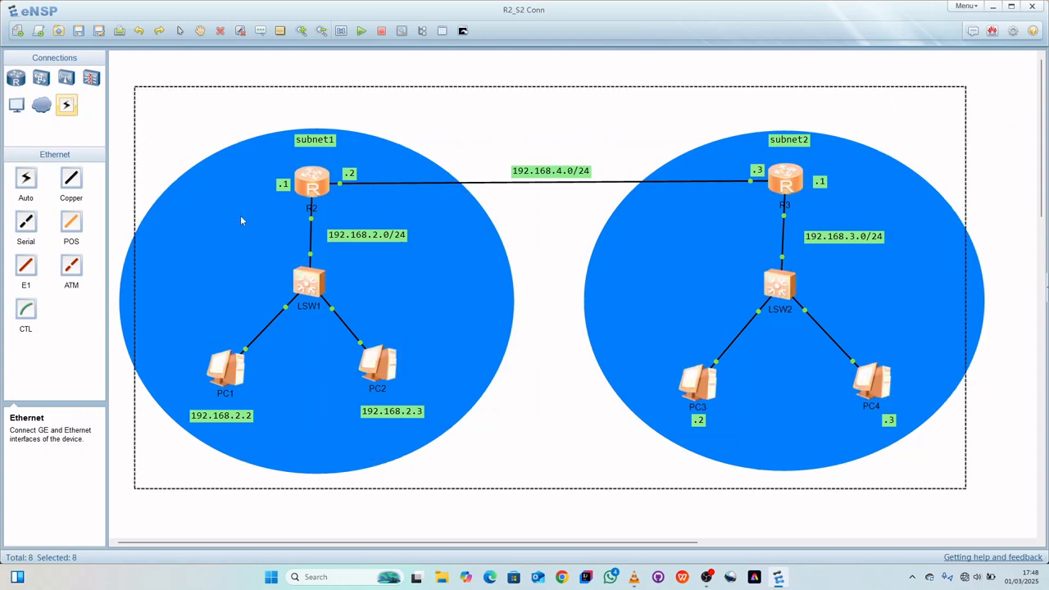
left_click(219, 31)
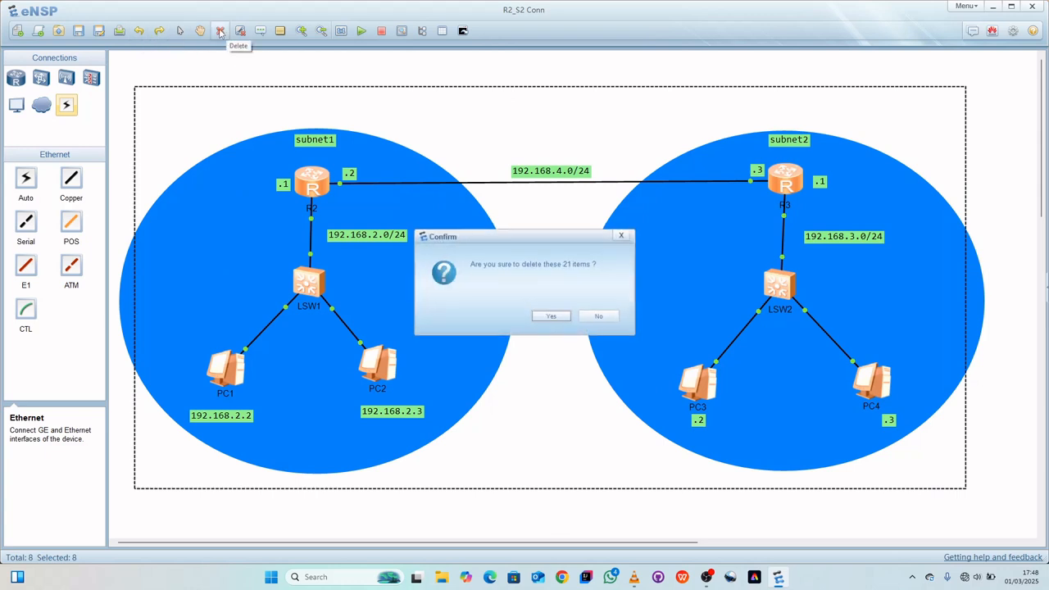
left_click(551, 317)
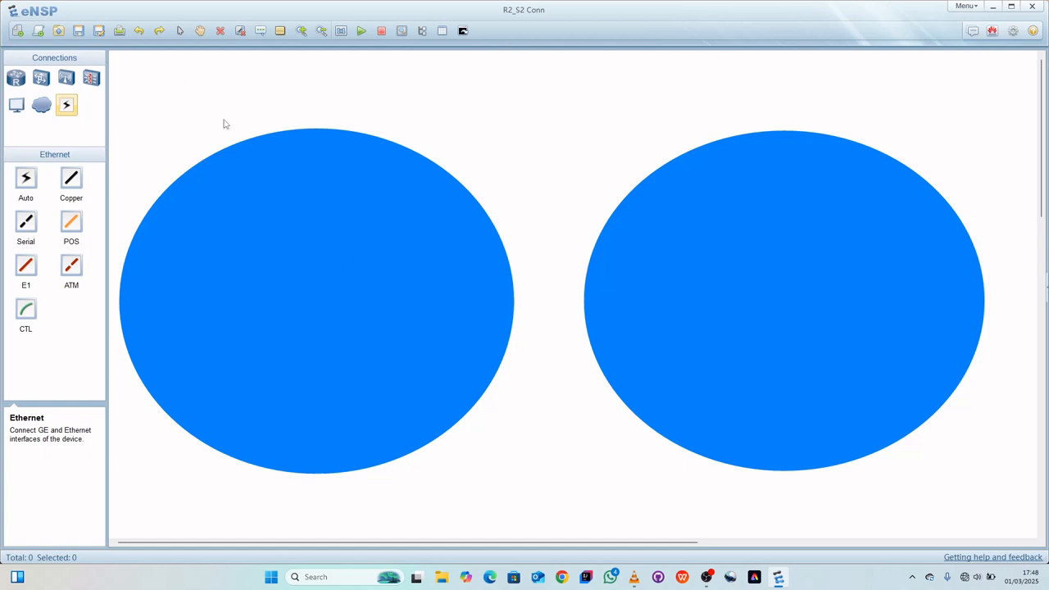
Move the second subnet's blue ellipse slightly downward and deselect it.
left_click(702, 223)
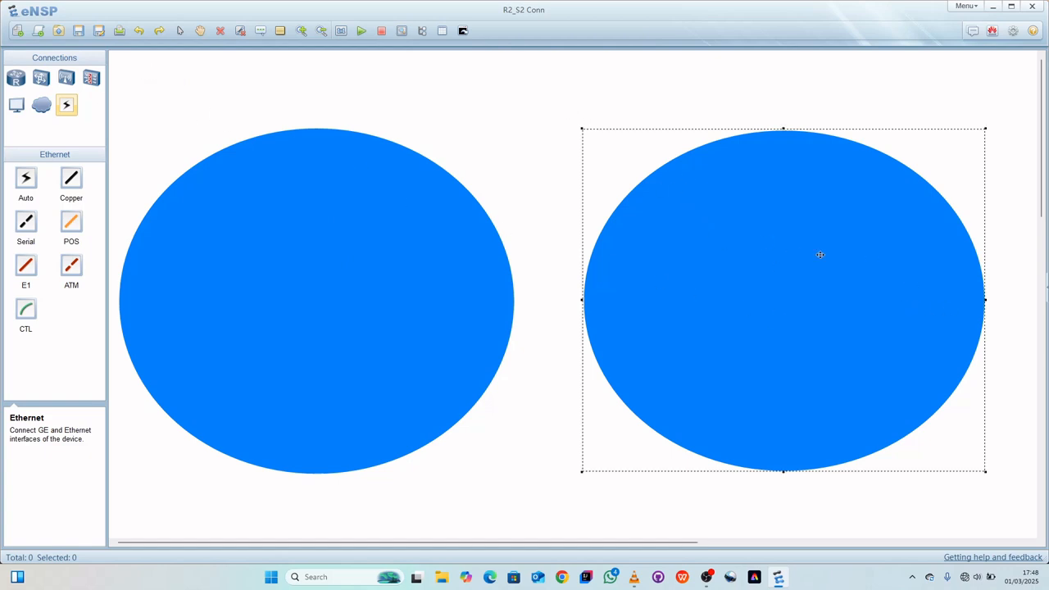
left_click_drag(829, 257, 827, 266)
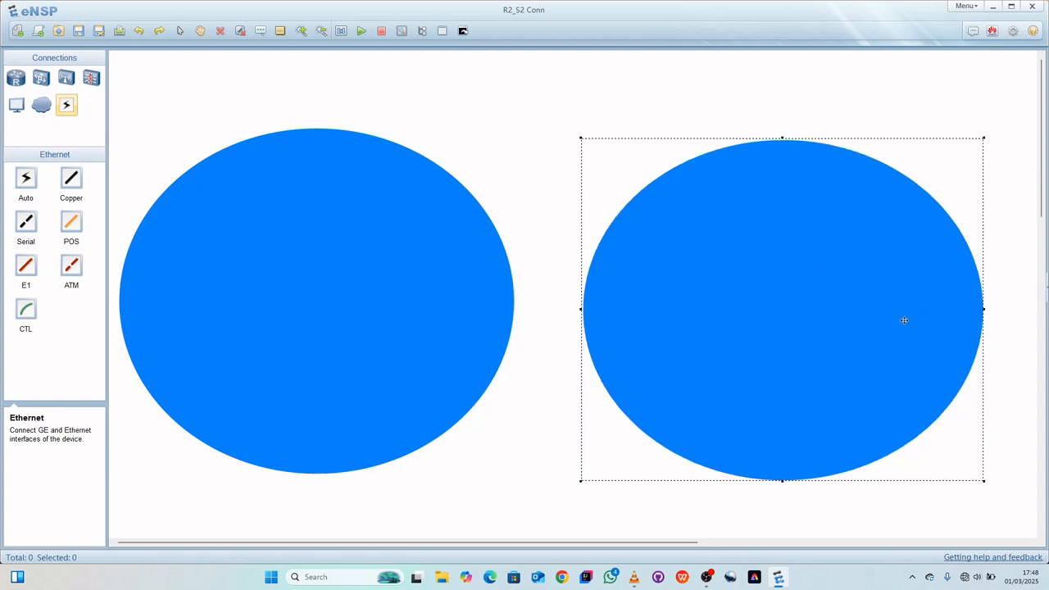
left_click(501, 217)
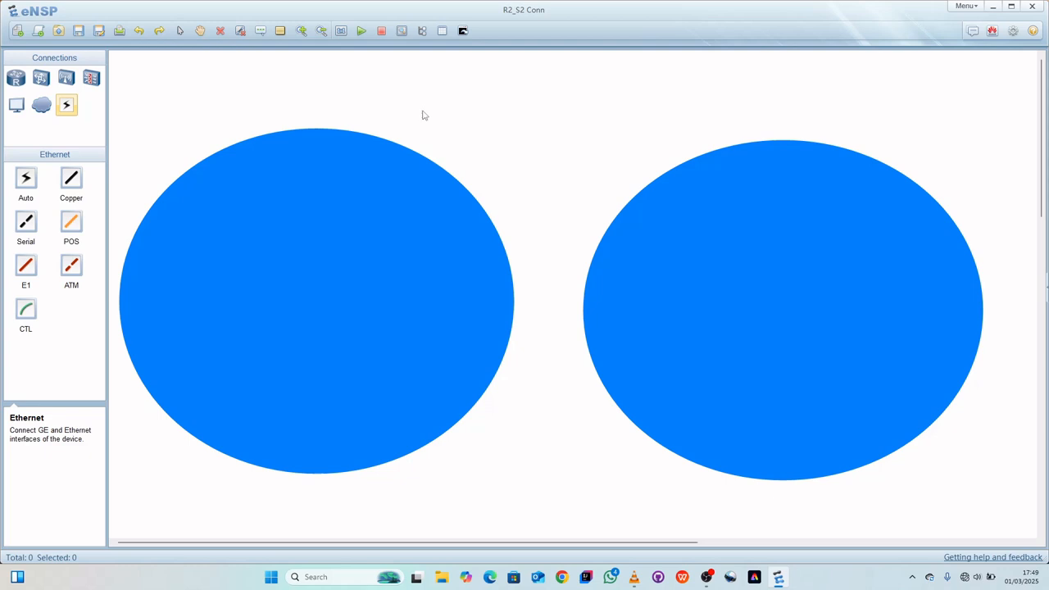
Place four PC end devices, two side by side in the lower part of each blue ellipse.
left_click(16, 105)
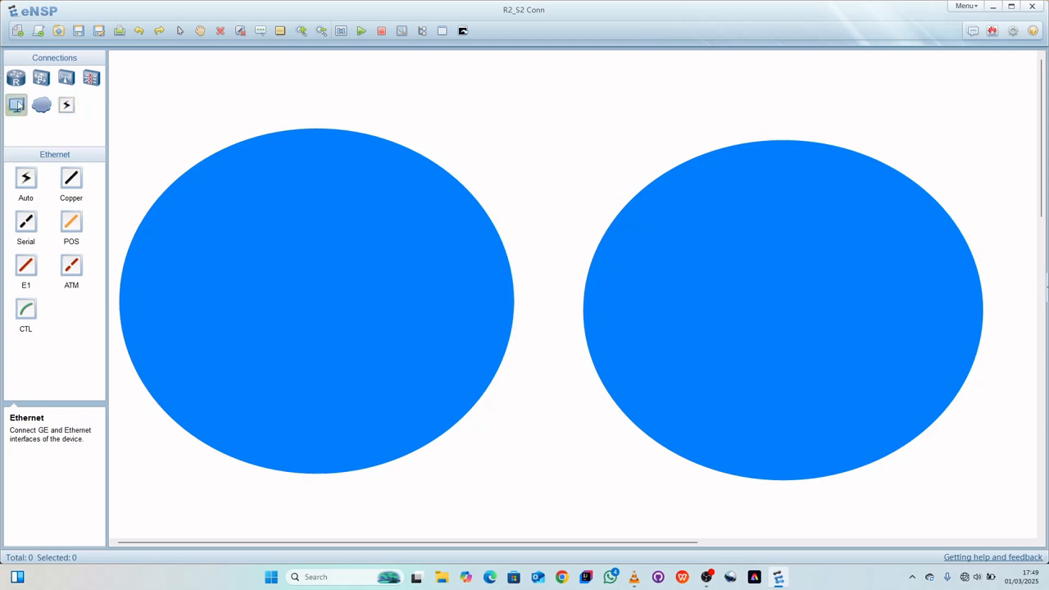
left_click(25, 179)
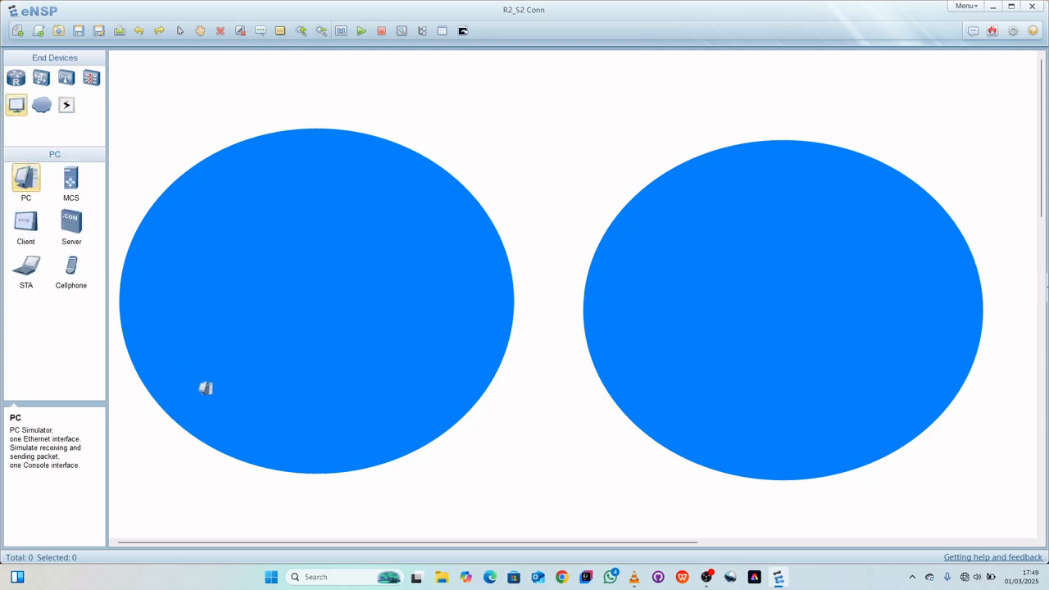
left_click(212, 393)
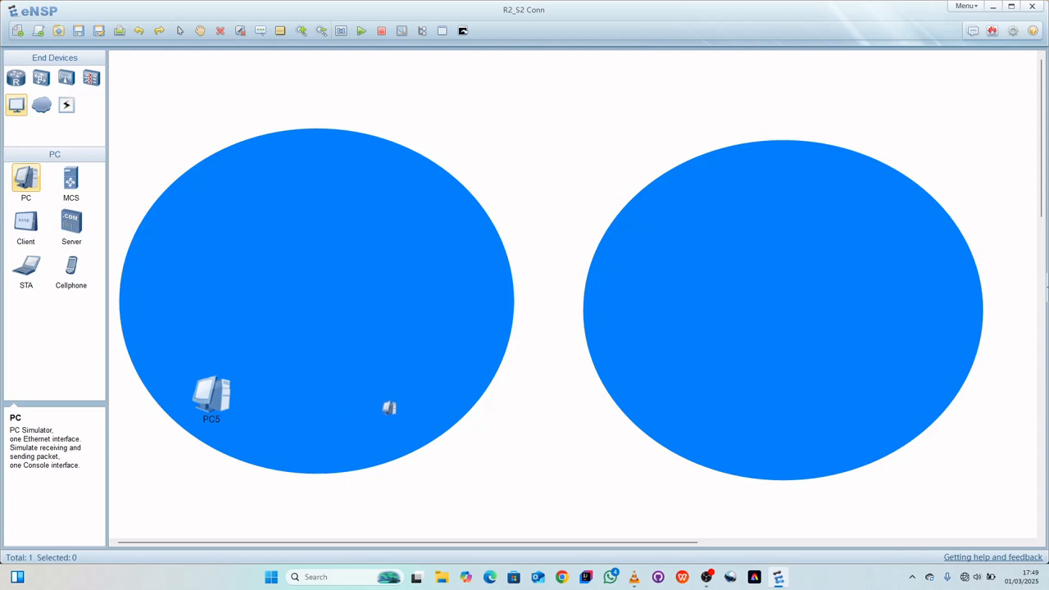
left_click(394, 413)
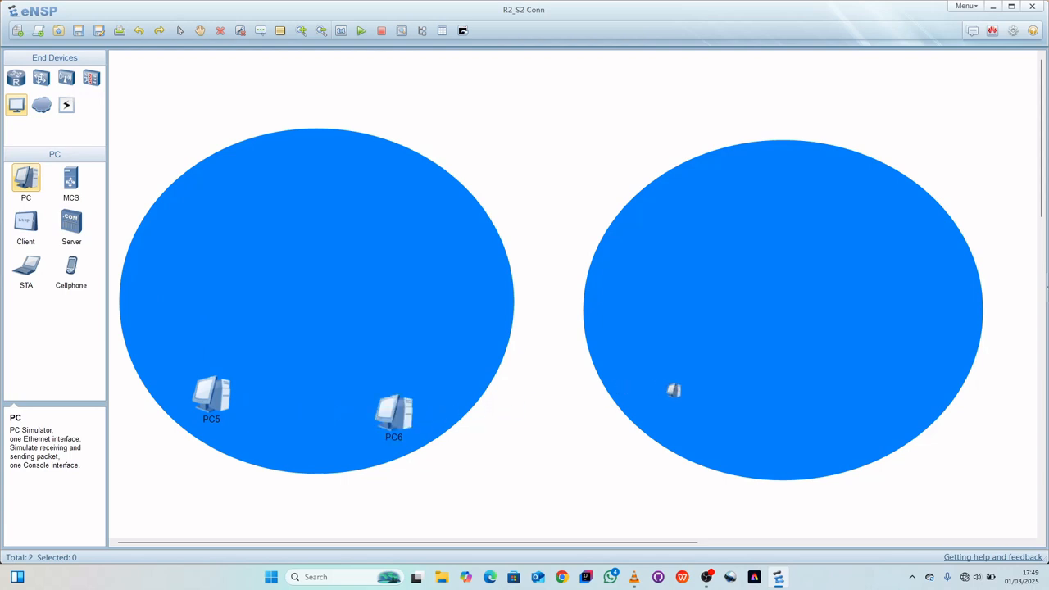
left_click(668, 392)
left_click(875, 396)
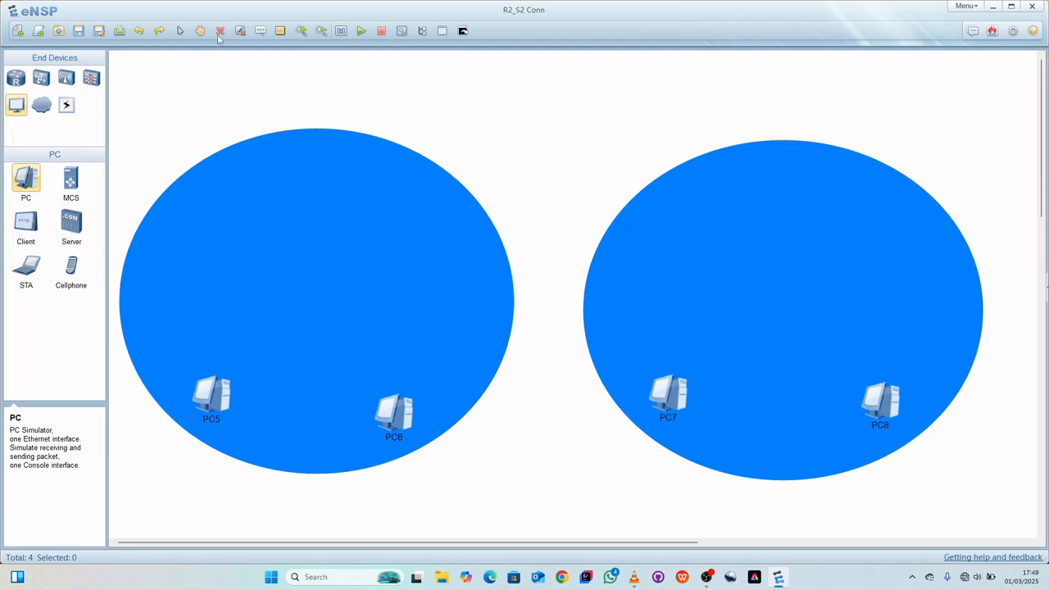
left_click(178, 31)
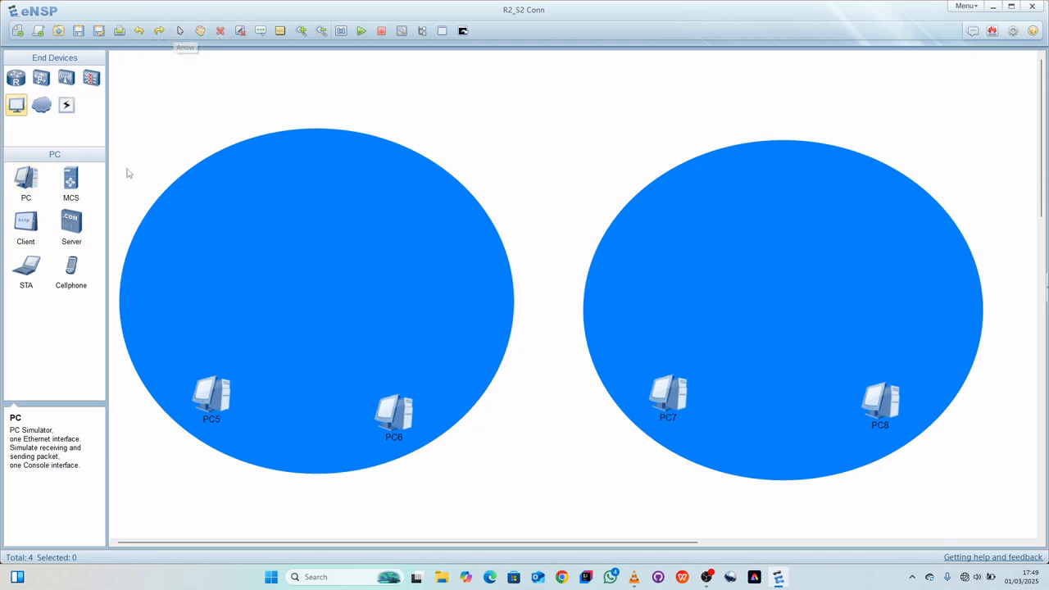
Place two S5700 switches, one above the pair of PCs in each blue ellipse.
left_click(41, 77)
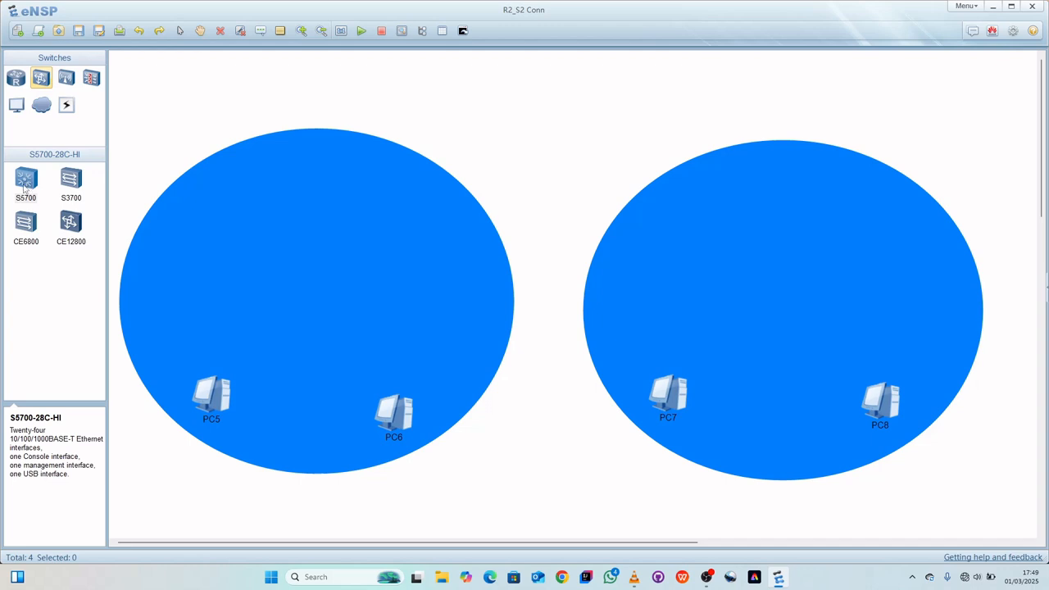
left_click(26, 180)
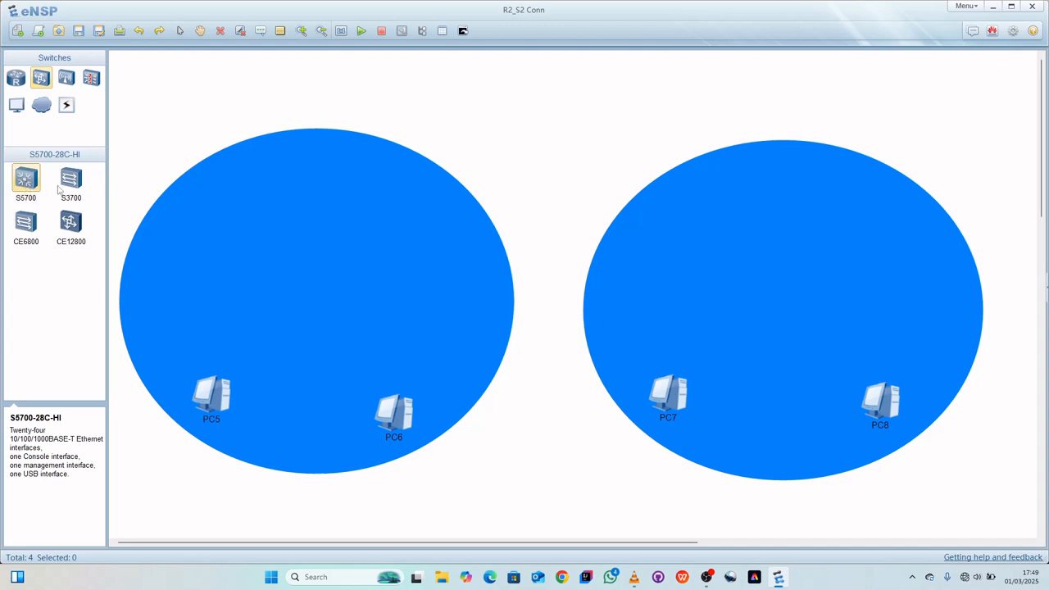
left_click(313, 302)
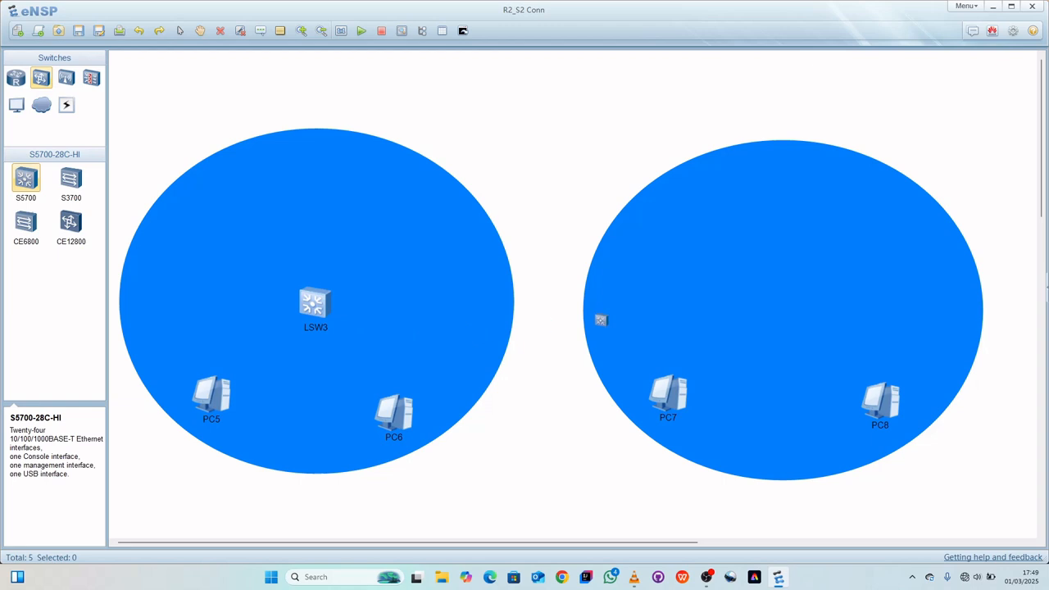
left_click(788, 317)
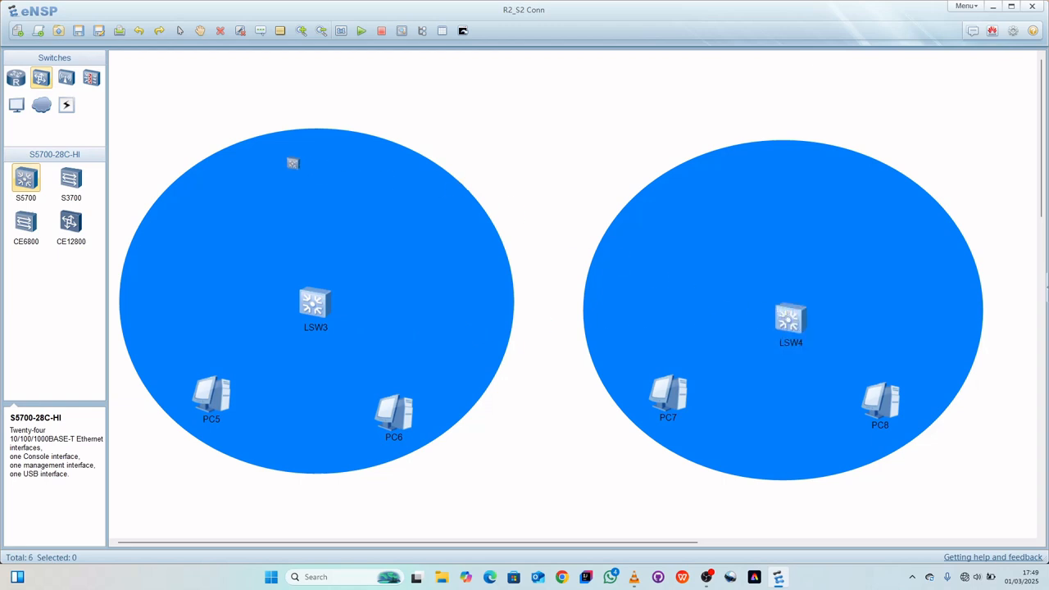
left_click(182, 32)
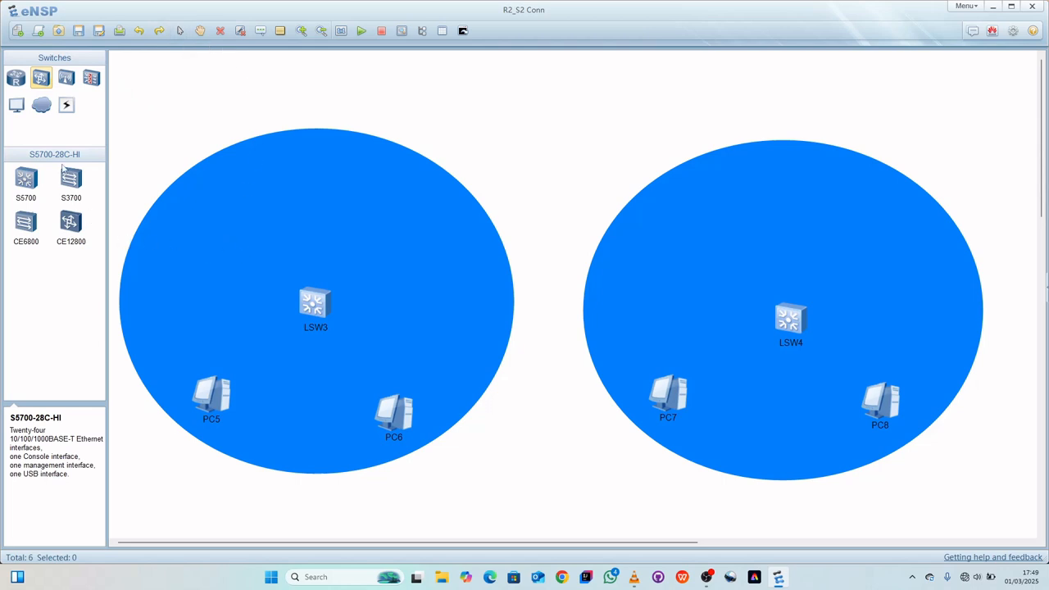
Place two routers of the generic Router model, one above the switch in each blue ellipse.
left_click(16, 78)
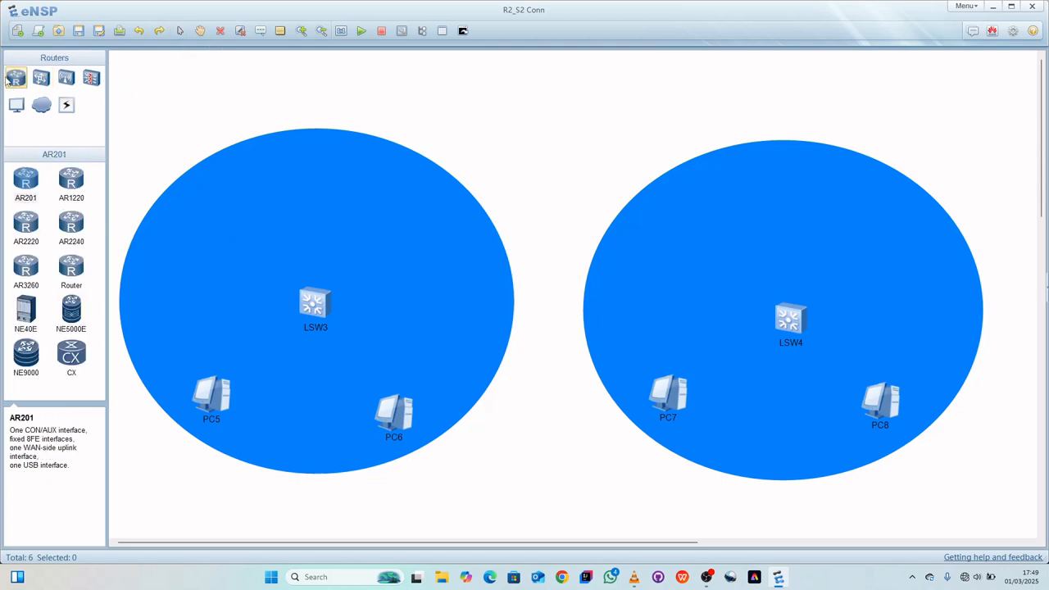
left_click(71, 266)
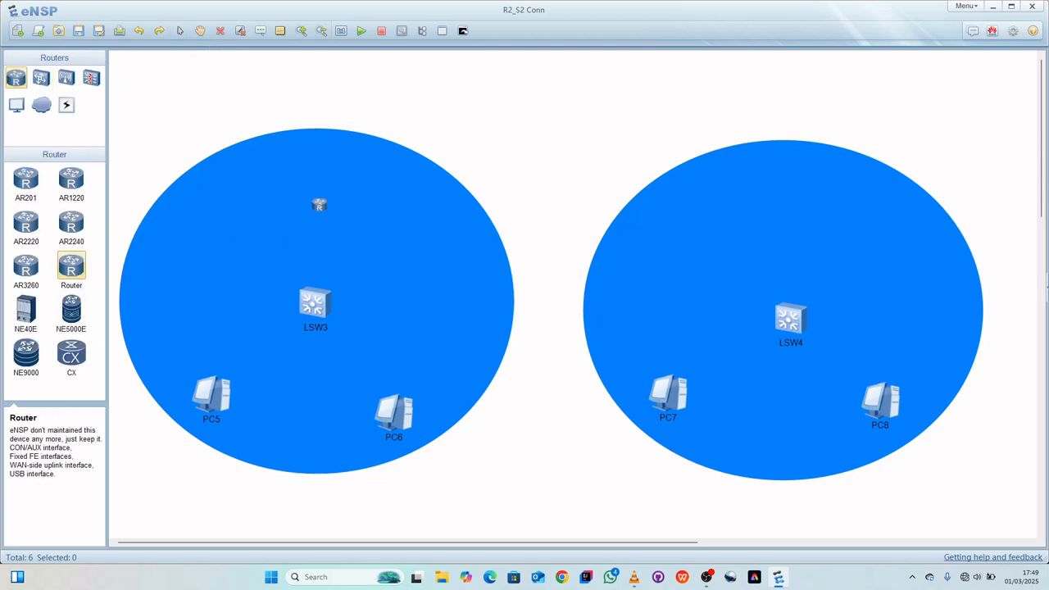
left_click(324, 209)
left_click(779, 213)
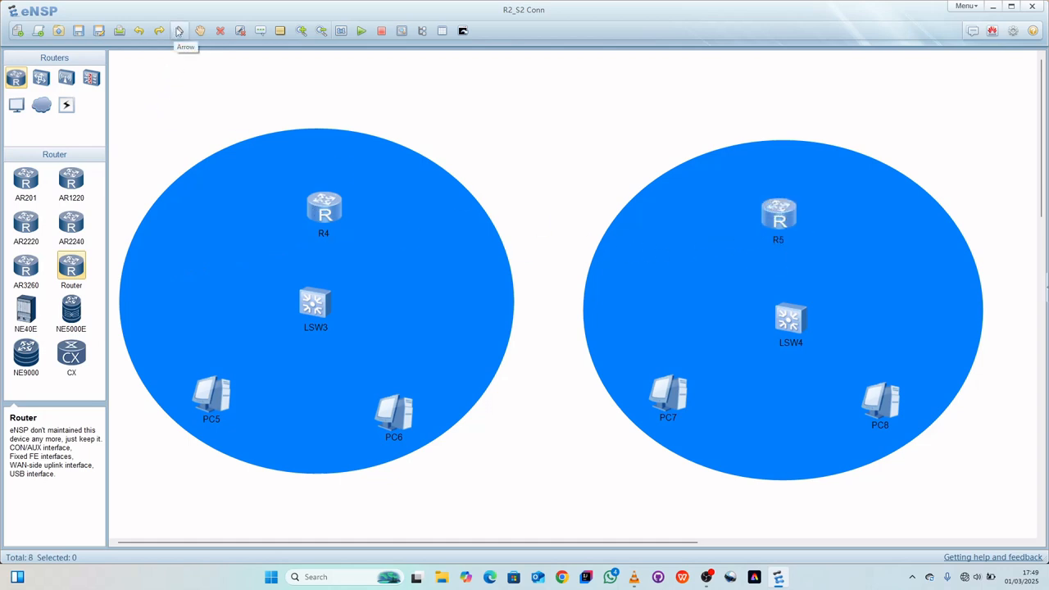
left_click(181, 31)
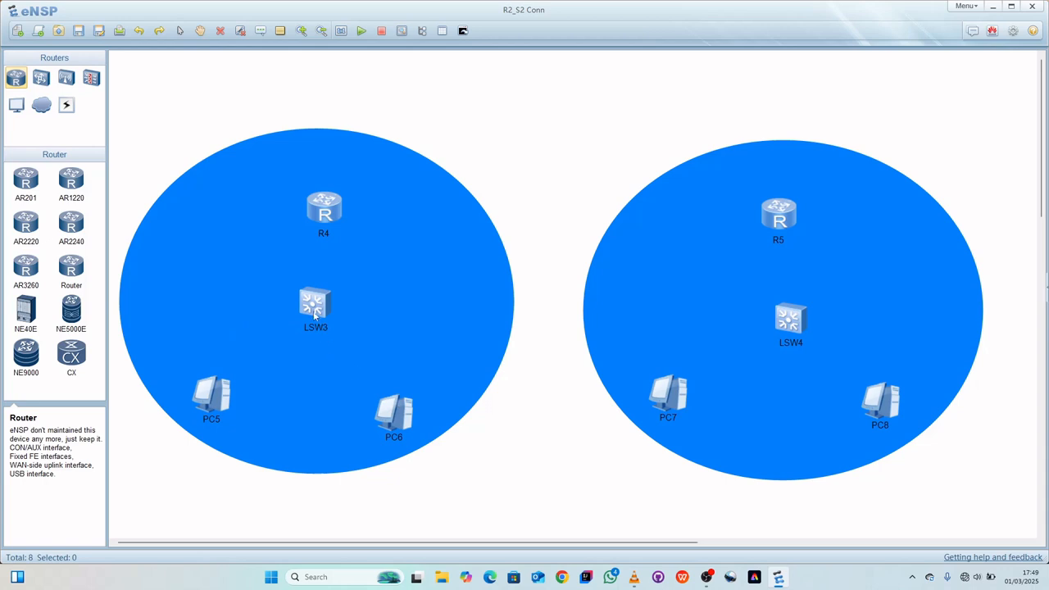
Rearrange R4, LSW3, PC5 and PC6 so the router sits above the centred switch, with the PCs roughly level below.
left_click_drag(315, 312, 302, 313)
left_click(322, 204)
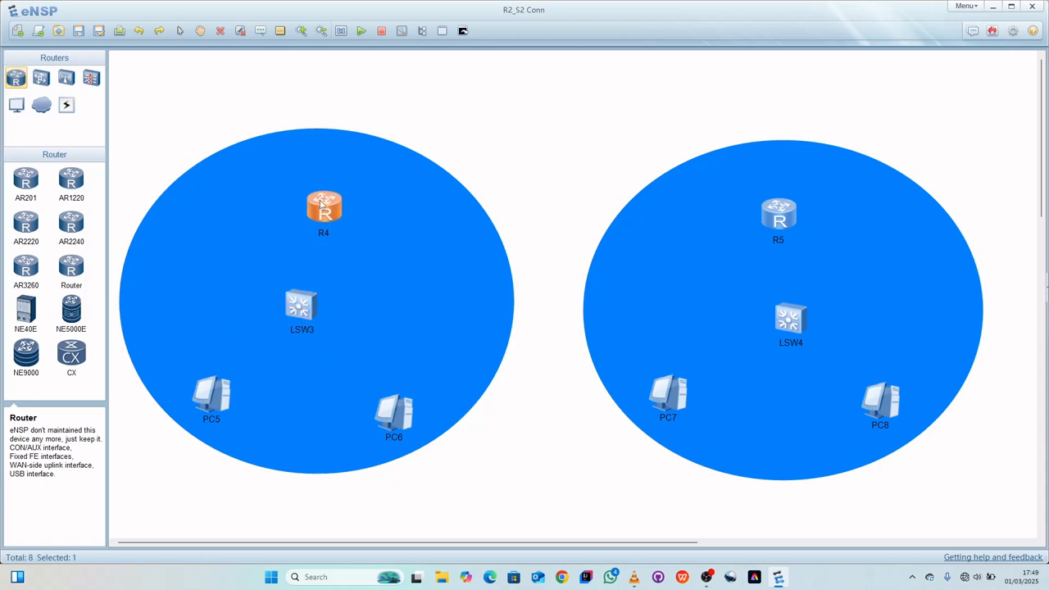
left_click_drag(322, 204, 311, 188)
left_click(299, 305)
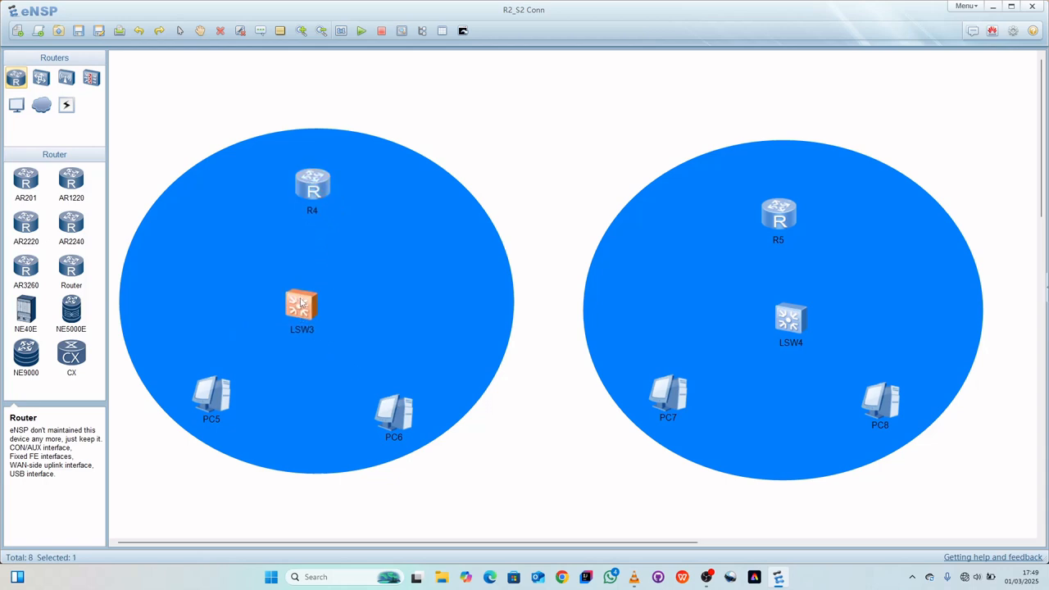
left_click_drag(299, 305, 303, 301)
left_click_drag(219, 384, 218, 378)
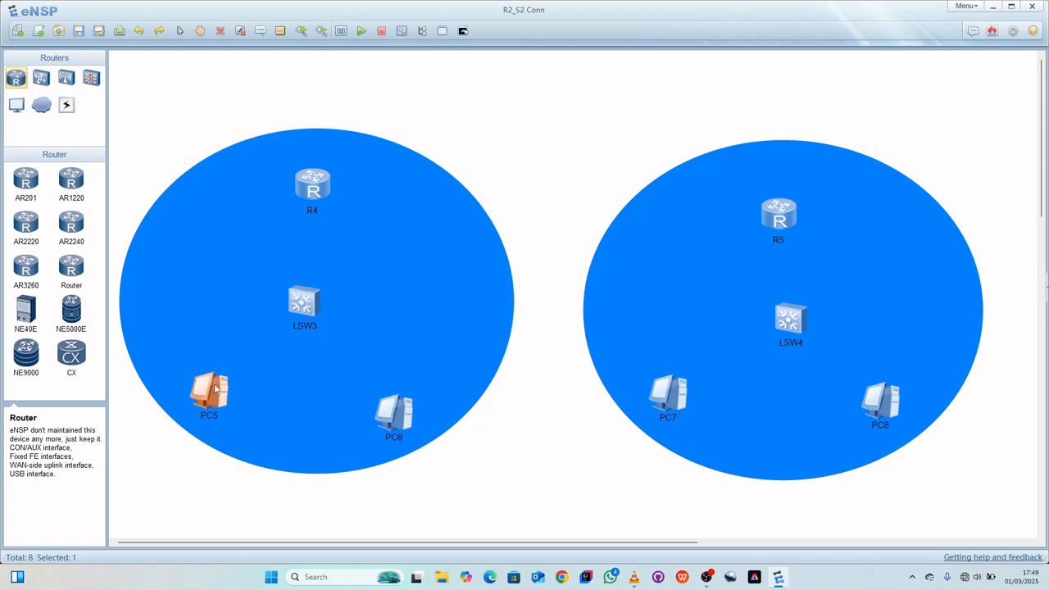
left_click(412, 416)
left_click_drag(412, 416, 402, 390)
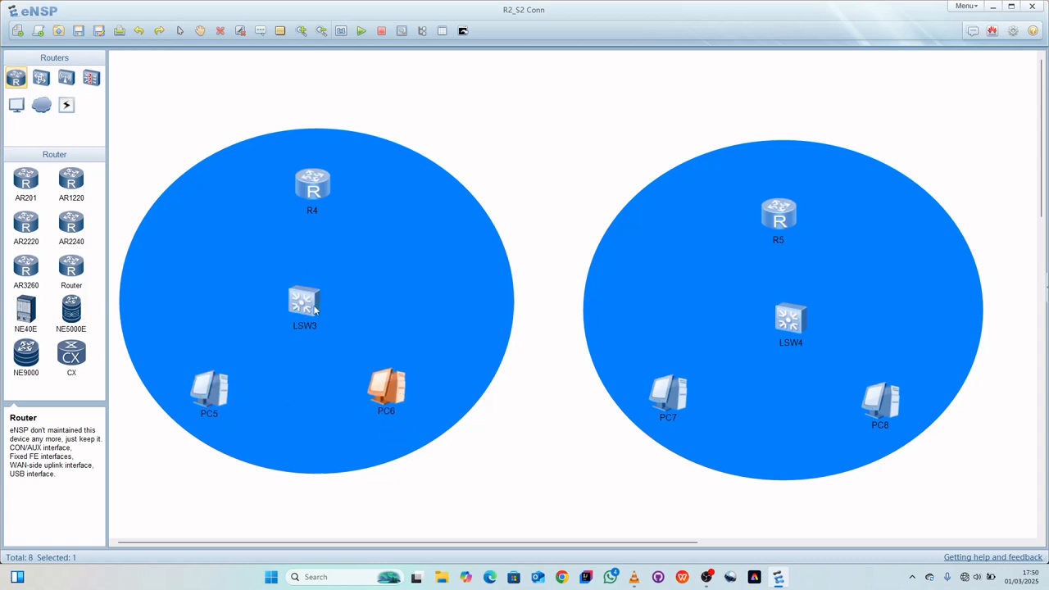
left_click_drag(314, 309, 314, 307)
left_click_drag(308, 194, 305, 187)
left_click_drag(312, 306, 318, 300)
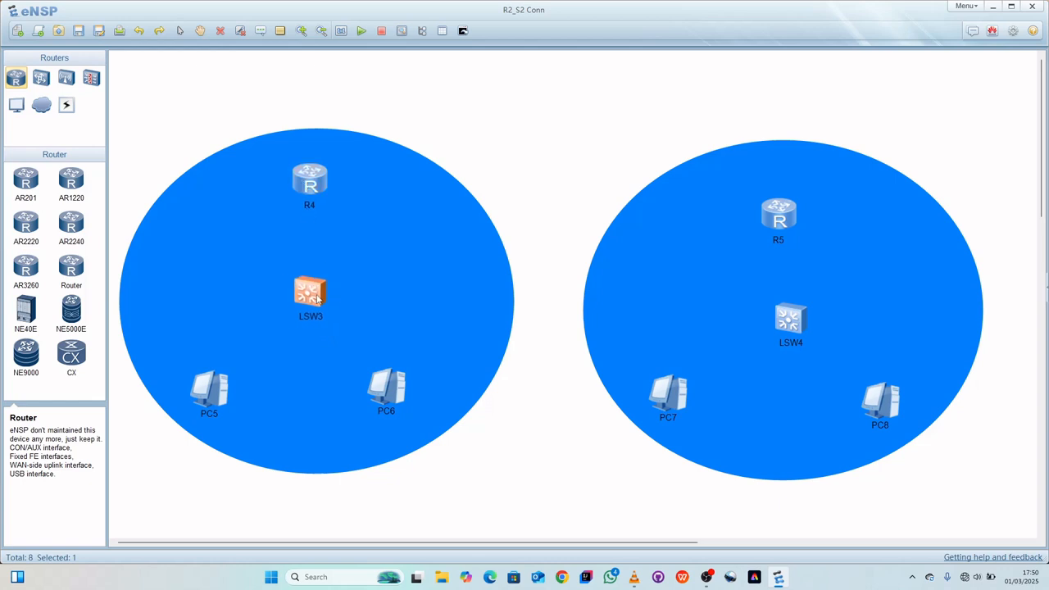
left_click_drag(364, 375, 368, 382)
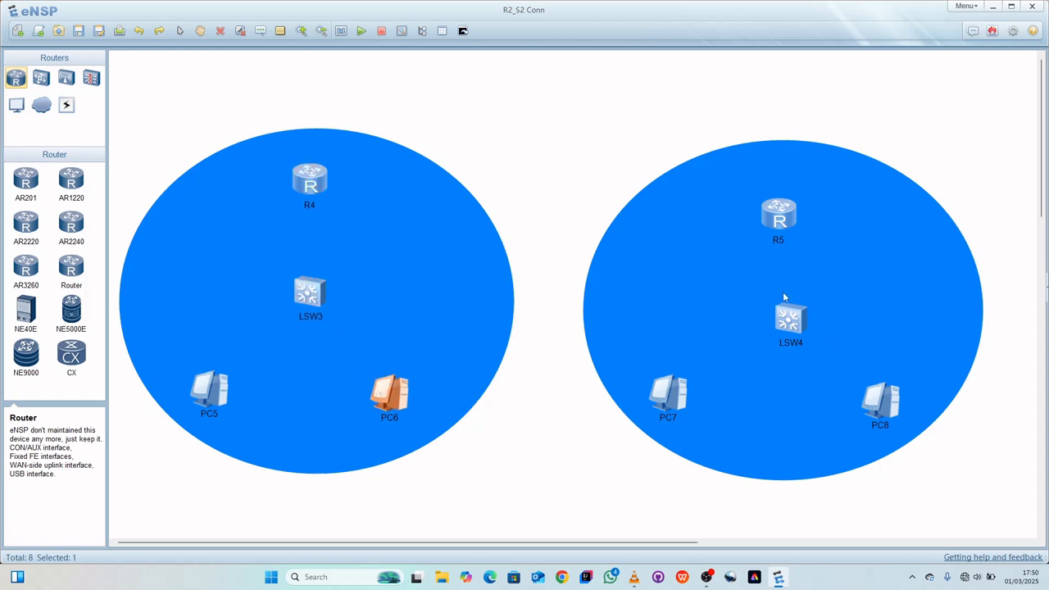
Rearrange R5, LSW4, PC7 and PC8 so the router sits above the centred switch, with the PCs spread below.
left_click_drag(768, 222, 771, 198)
left_click_drag(790, 329, 773, 306)
left_click_drag(687, 400, 705, 396)
left_click_drag(874, 400, 875, 398)
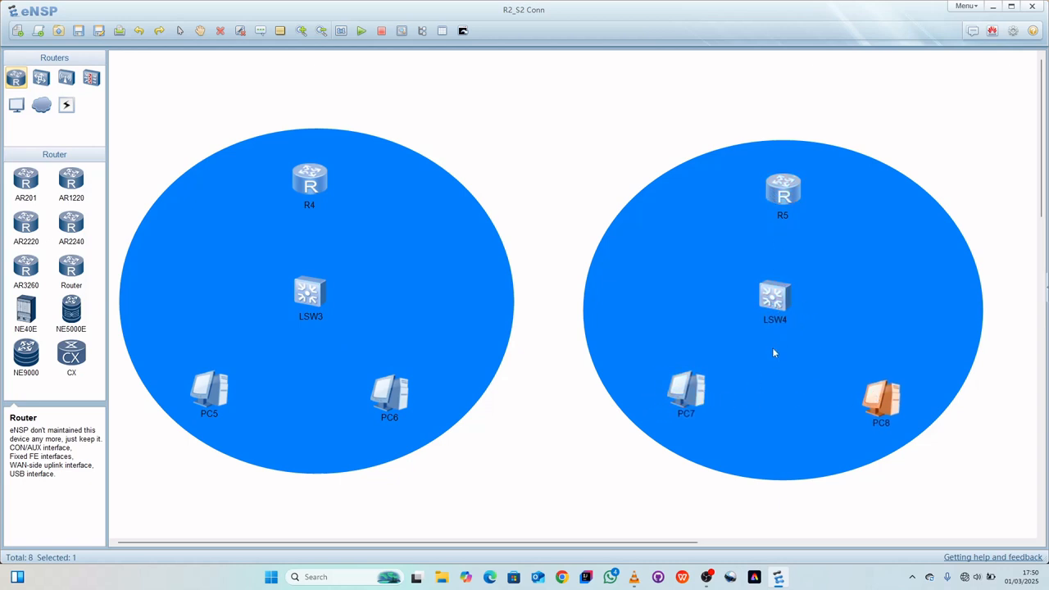
left_click_drag(768, 304, 777, 301)
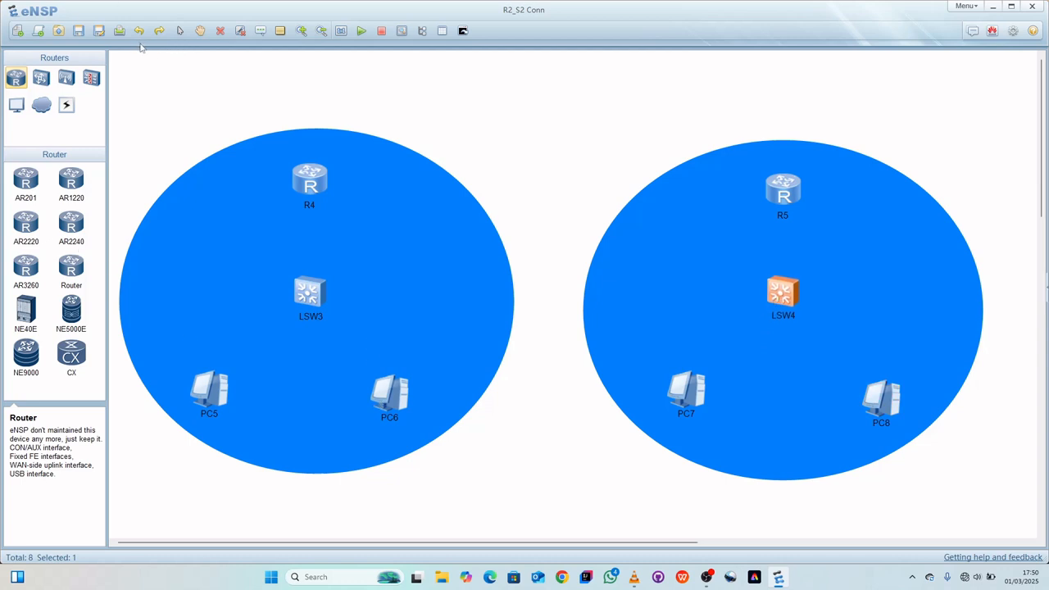
Connect GE 0/0/0 of R4 to GE 0/0/1 of LSW3 with a Copper link.
left_click(66, 105)
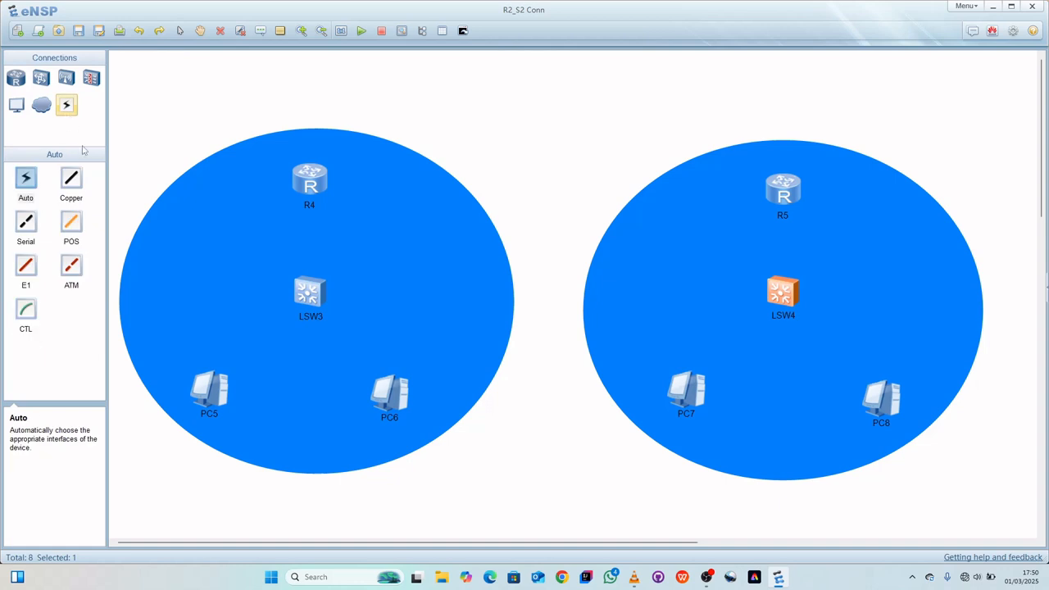
left_click(70, 182)
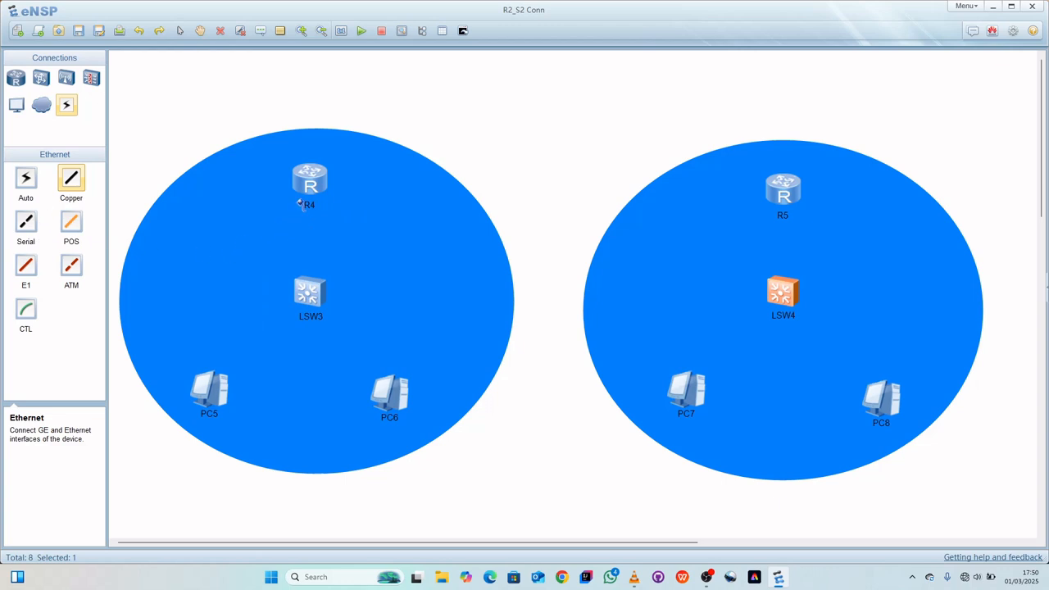
left_click(310, 187)
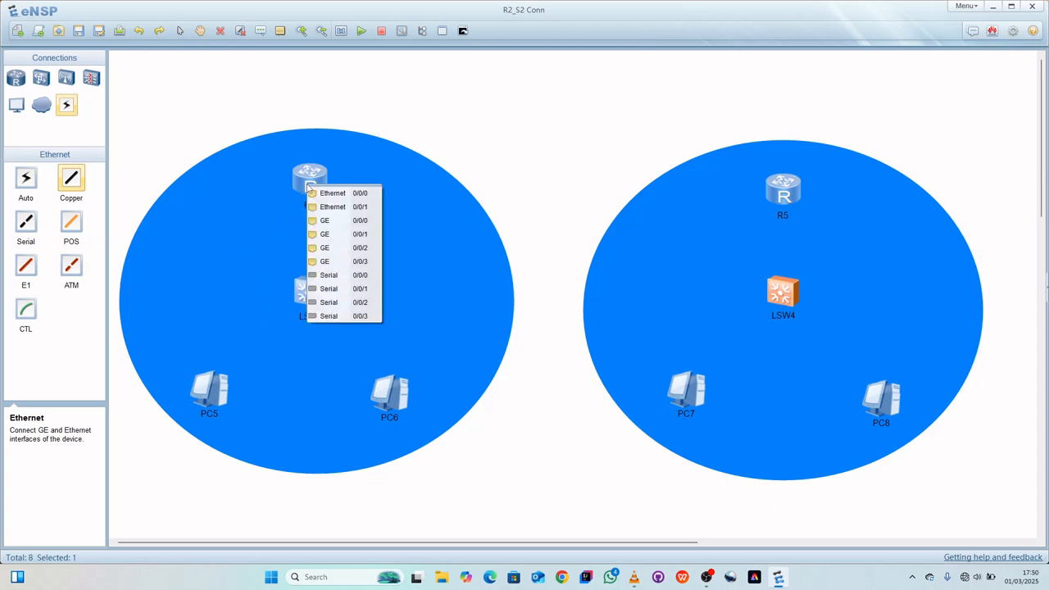
left_click(328, 222)
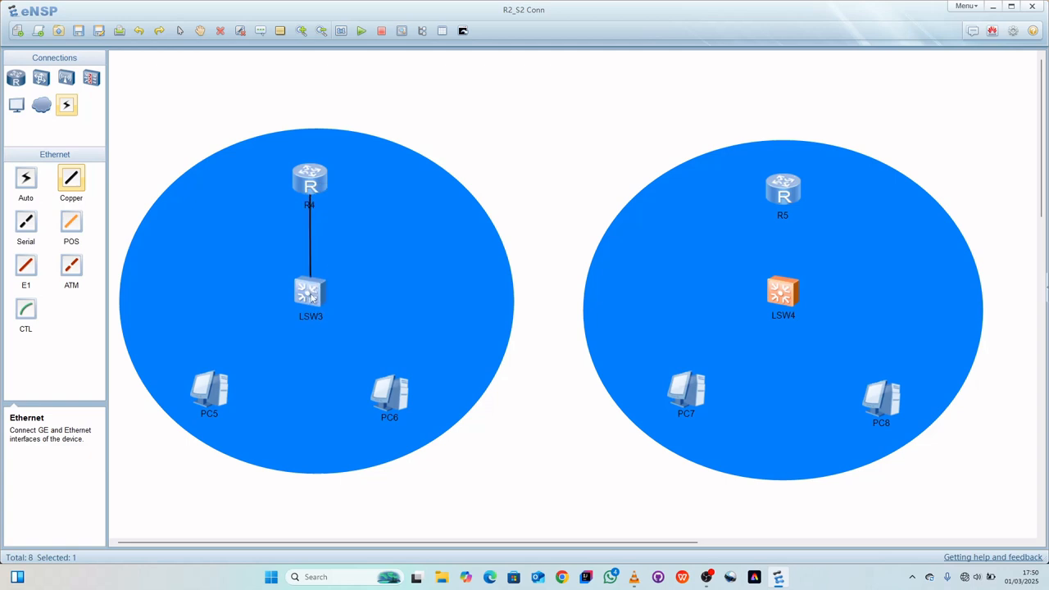
left_click(311, 299)
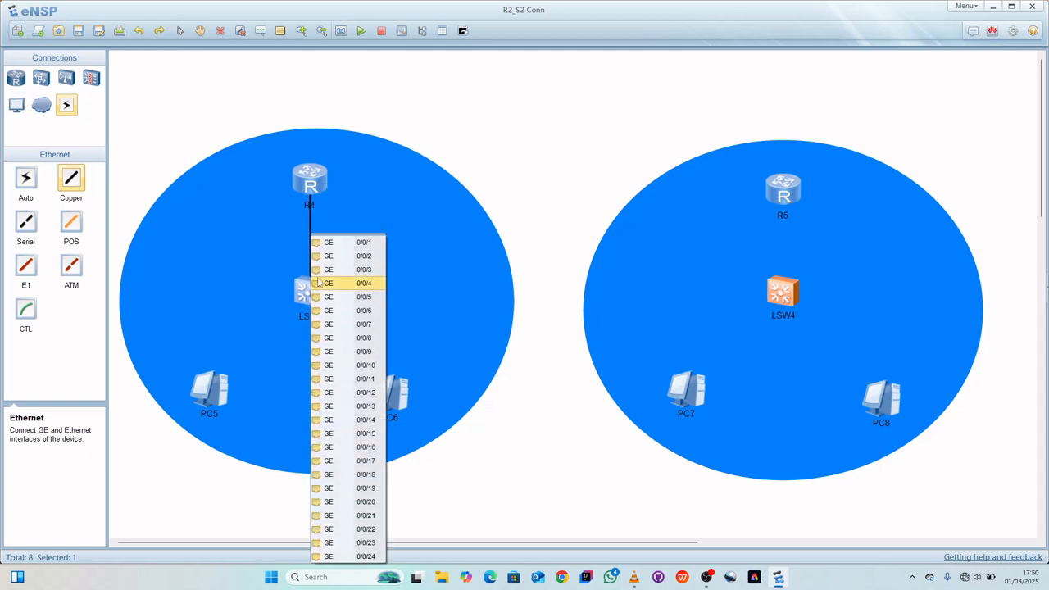
left_click(348, 242)
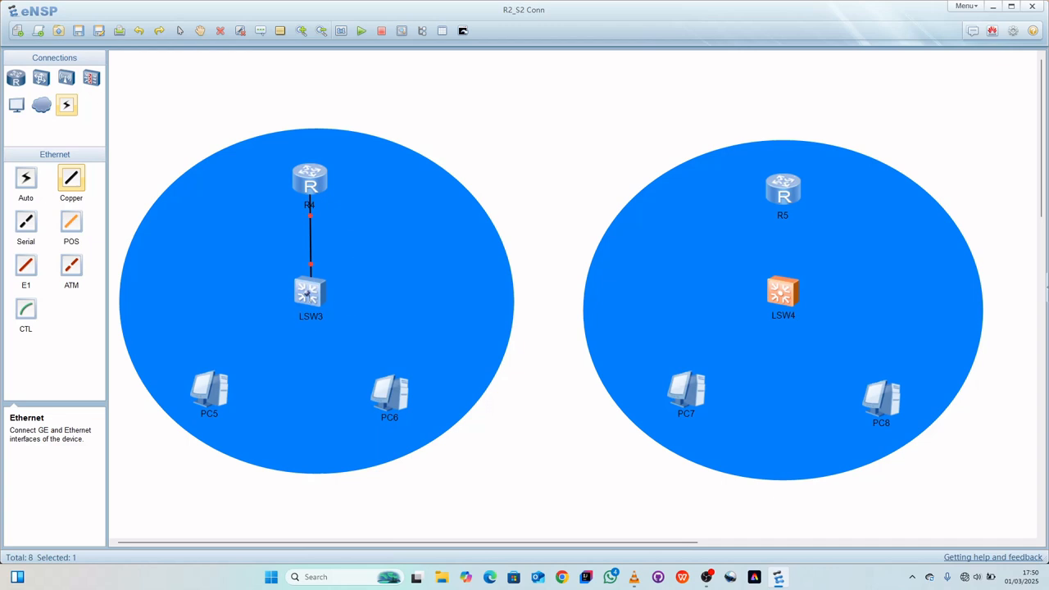
Connect LSW3's GE 0/0/2 to PC5 and GE 0/0/3 to PC6 with Copper links, using Ethernet 0/0/1 on both PCs.
left_click(305, 302)
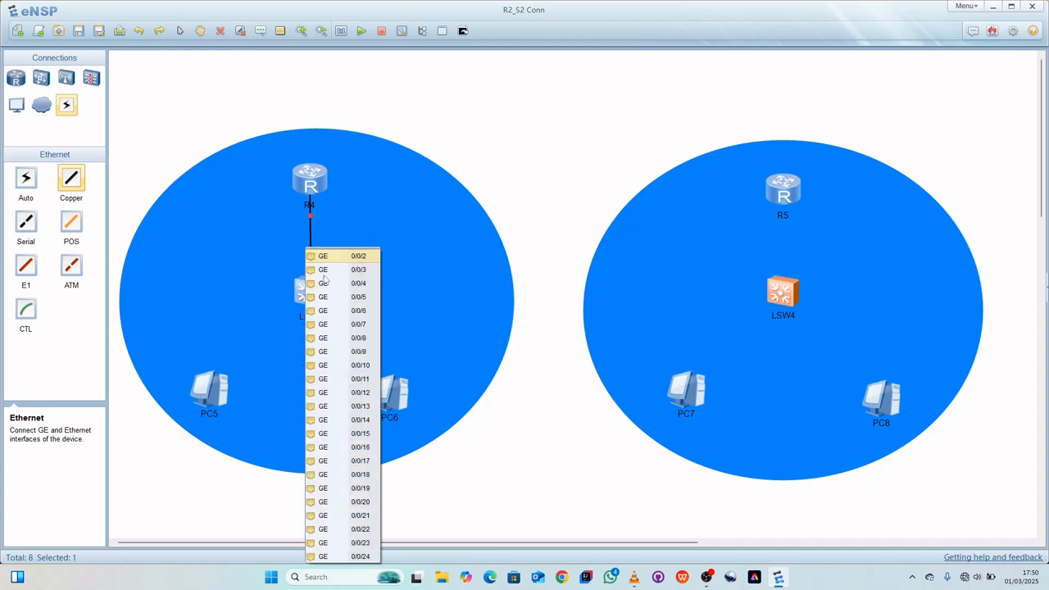
left_click(353, 264)
left_click(220, 400)
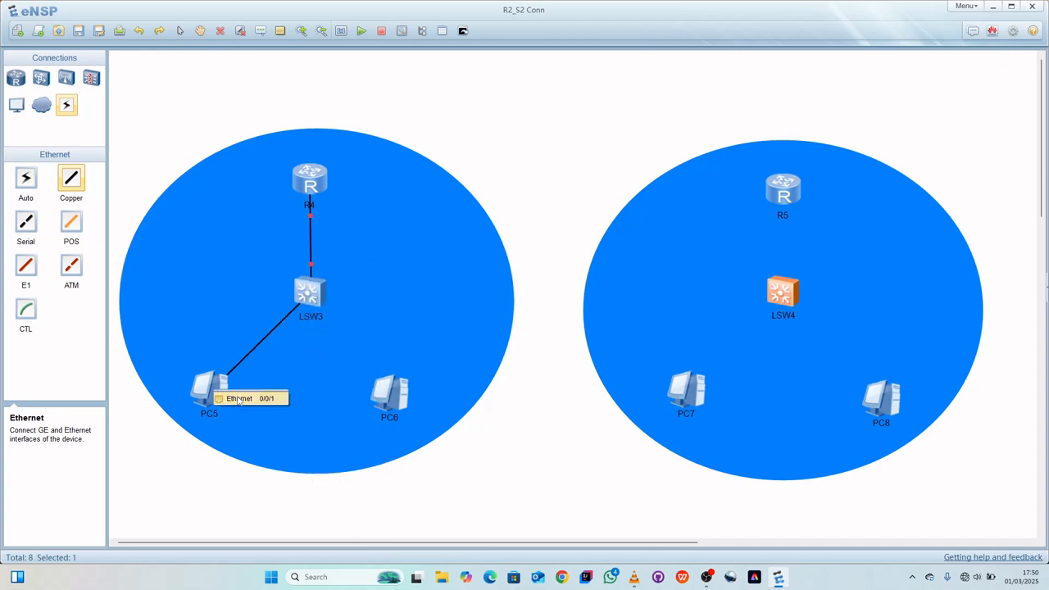
left_click(240, 398)
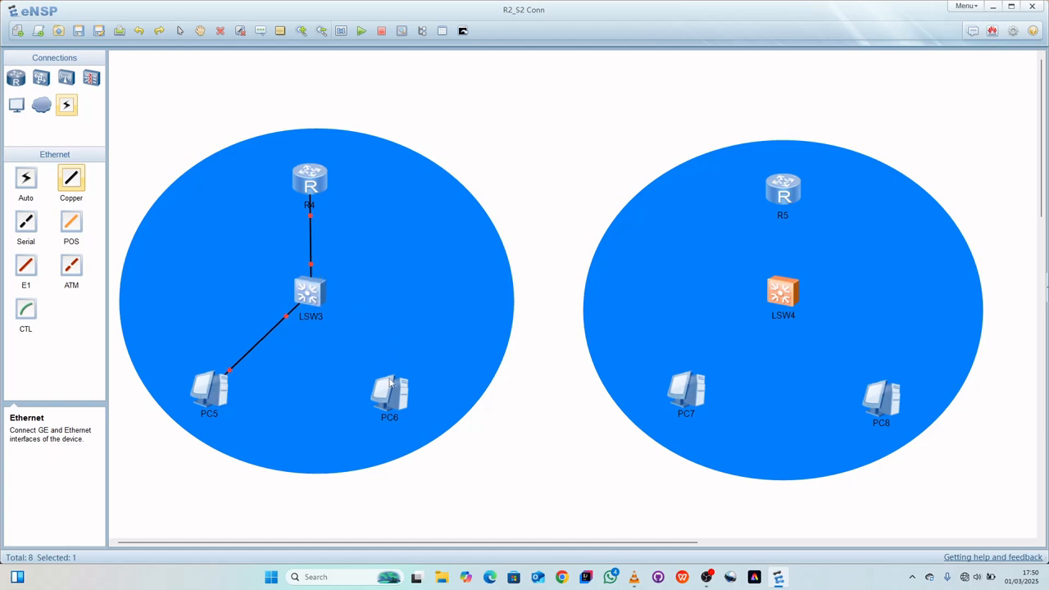
left_click(315, 302)
left_click(361, 283)
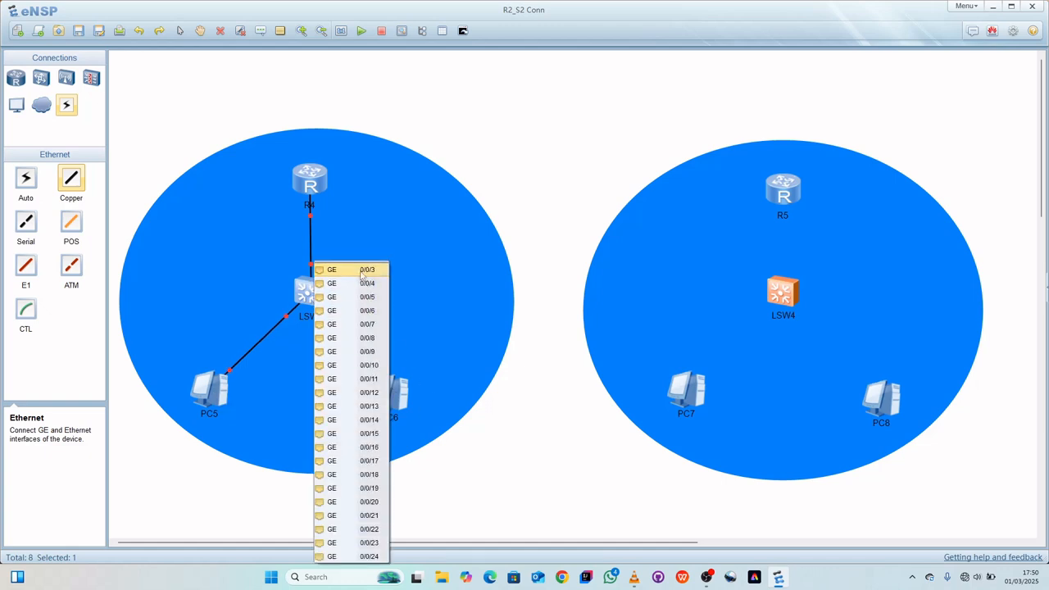
left_click(393, 383)
left_click(416, 400)
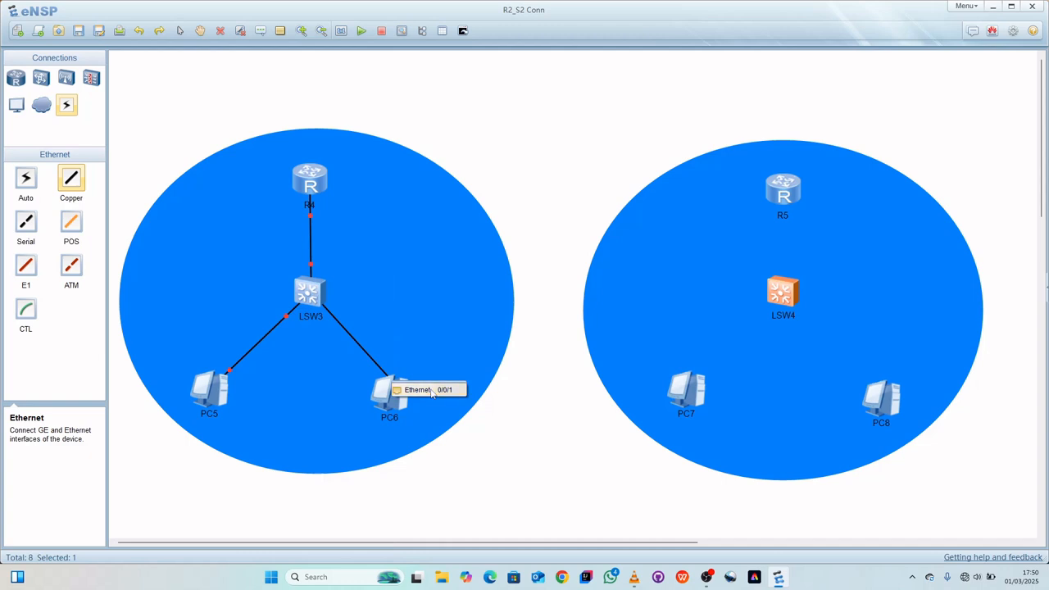
left_click(420, 394)
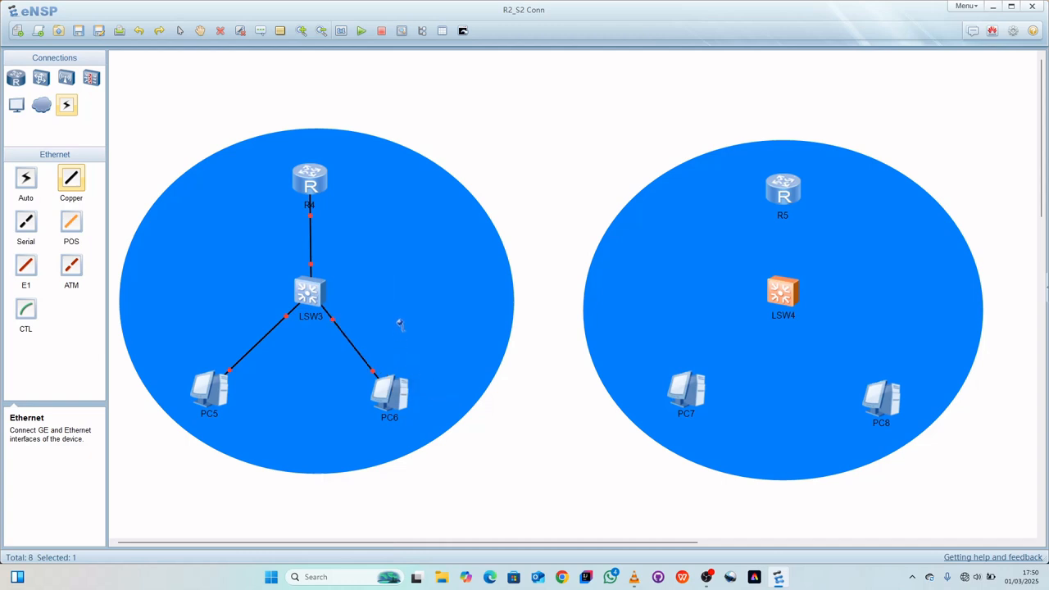
Connect router R5 to GE 0/0/1 of LSW4 with a Copper link.
left_click(784, 196)
left_click(816, 204)
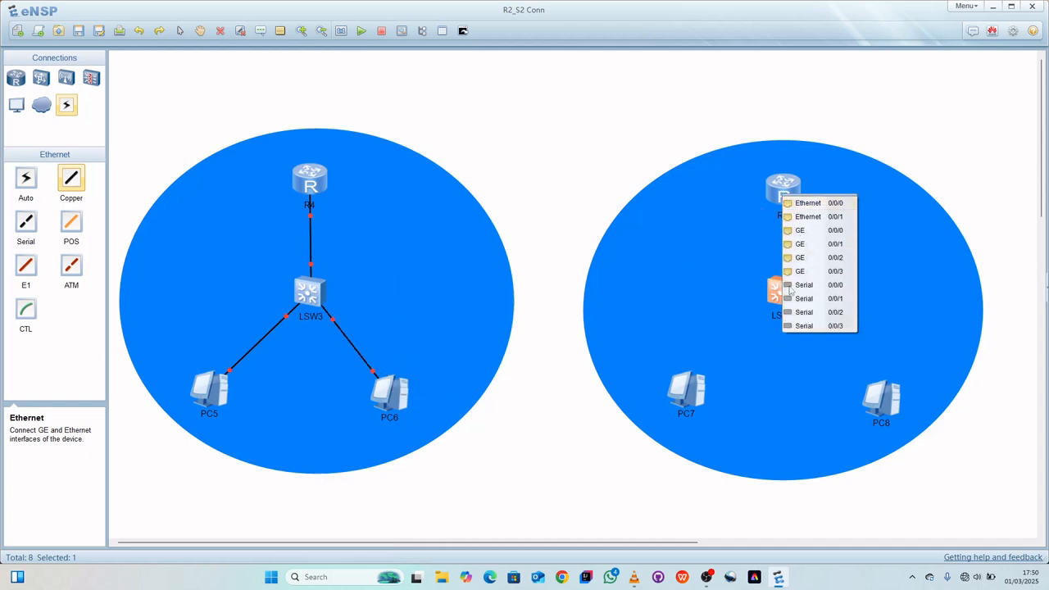
left_click(784, 292)
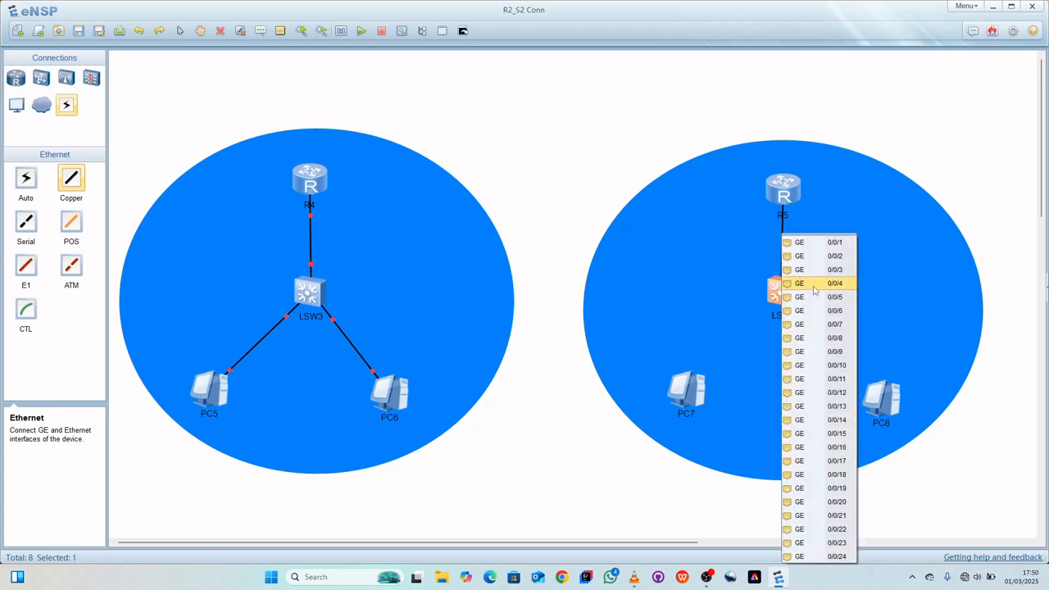
left_click(815, 244)
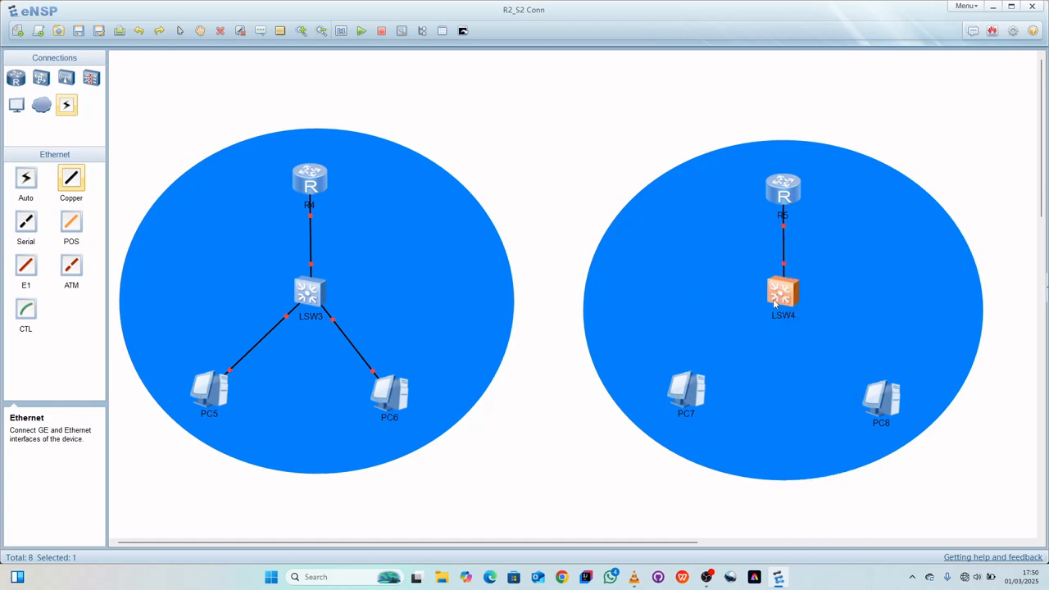
Connect LSW4's GE 0/0/2 to PC7 on Ethernet 0/0/1 and its GE 0/0/3 to PC8 with Copper links.
left_click(782, 293)
left_click(811, 256)
left_click(701, 391)
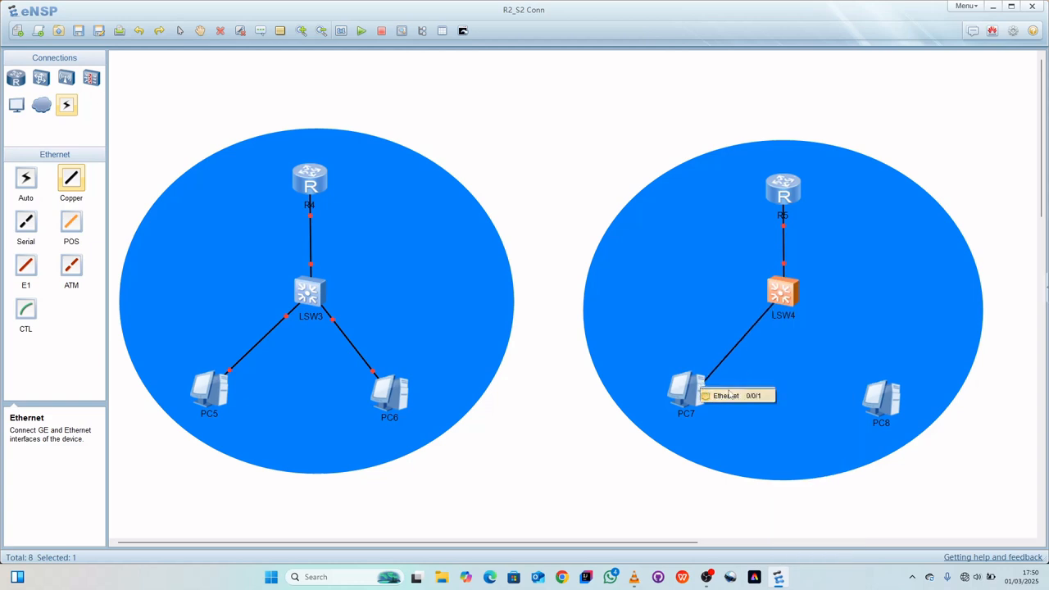
left_click(721, 395)
left_click(785, 297)
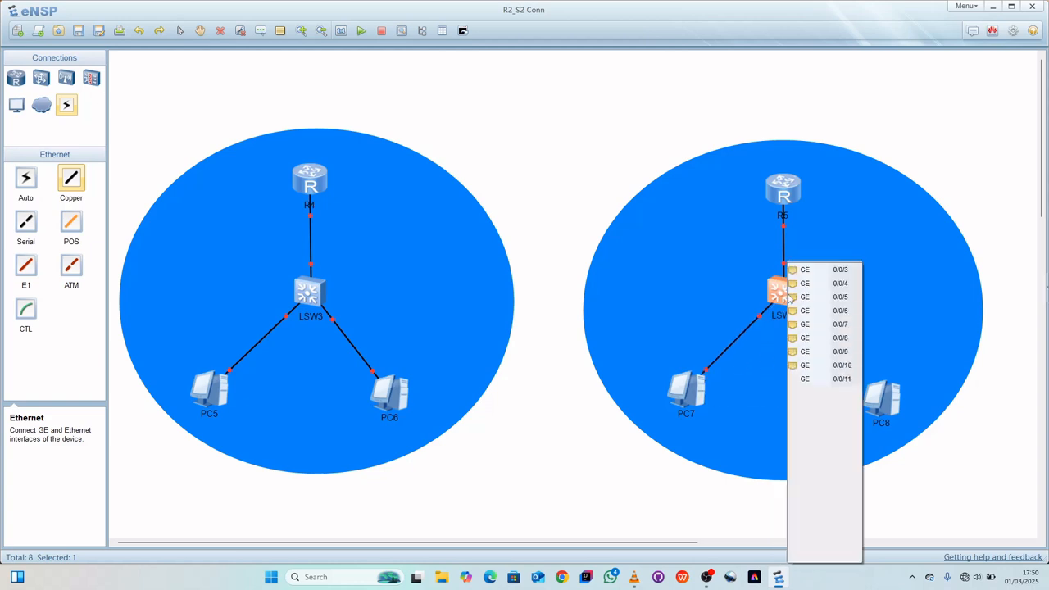
left_click(818, 271)
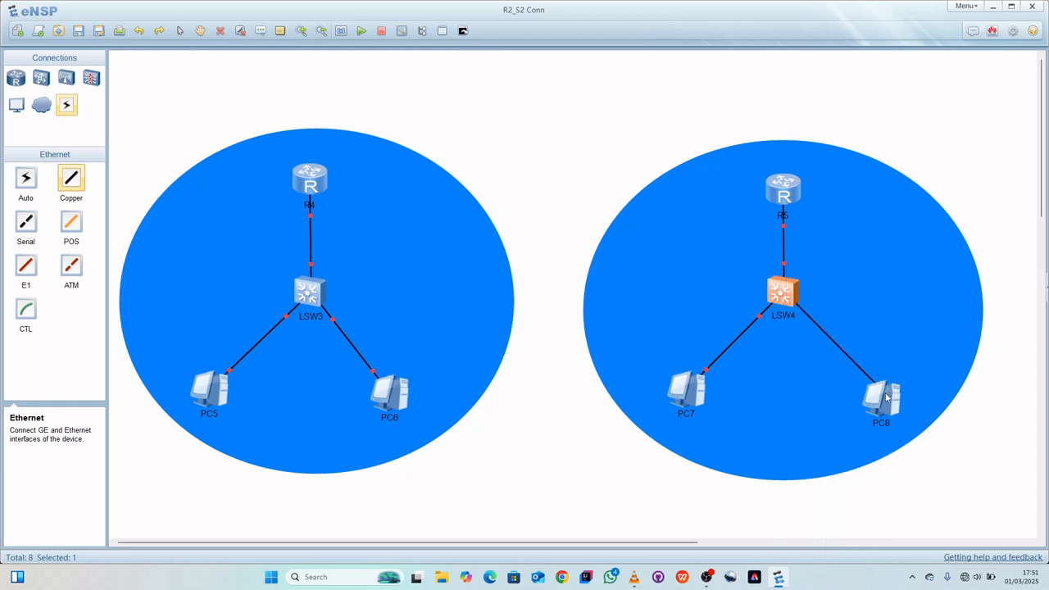
left_click(892, 392)
left_click(910, 401)
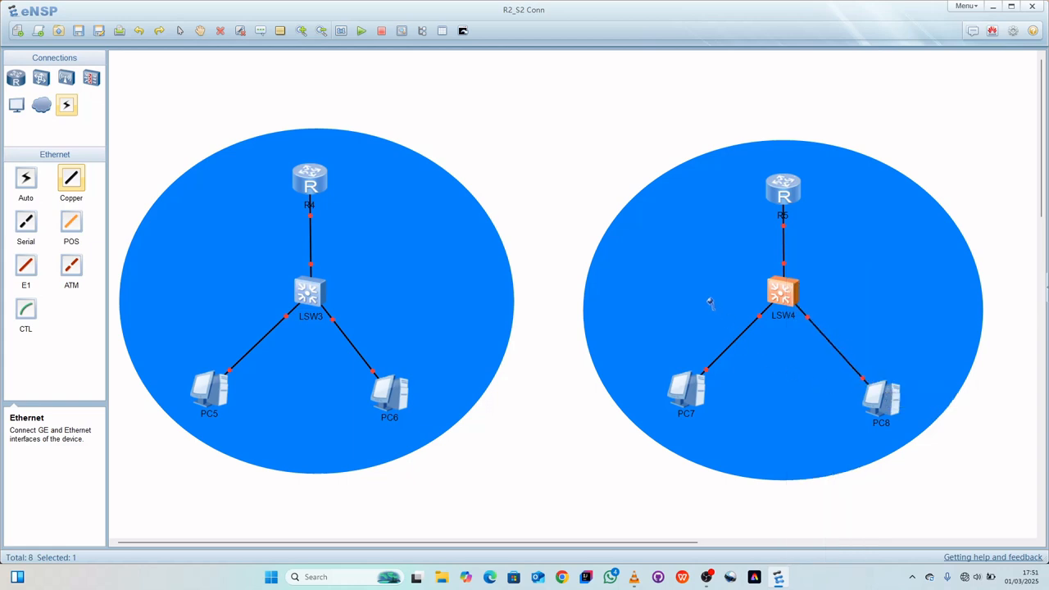
Leave link mode and nudge R4, R5 and PC8 slightly to tidy their alignment.
left_click(178, 32)
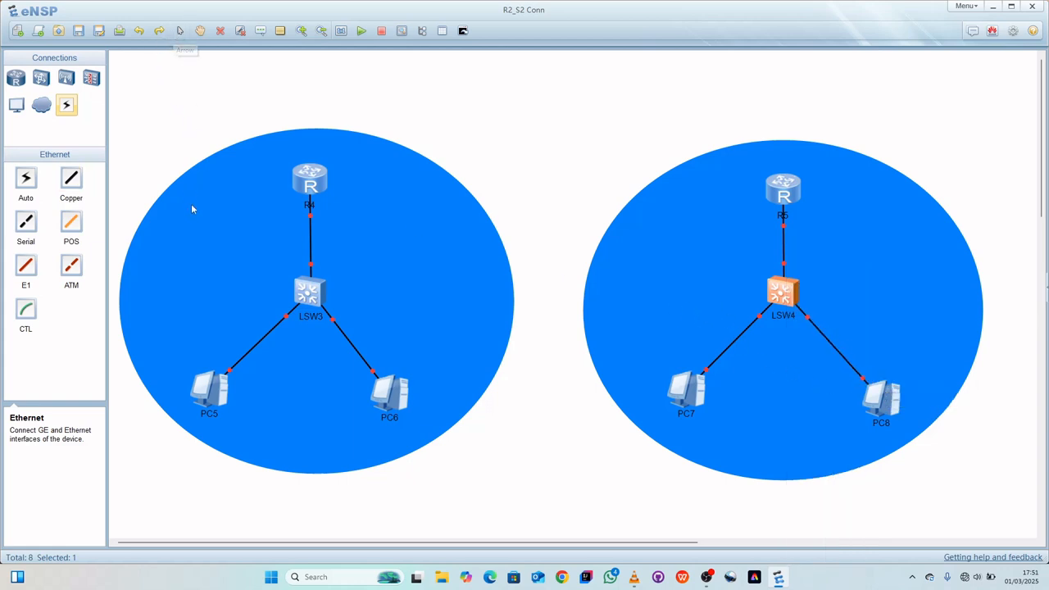
left_click_drag(311, 171, 313, 172)
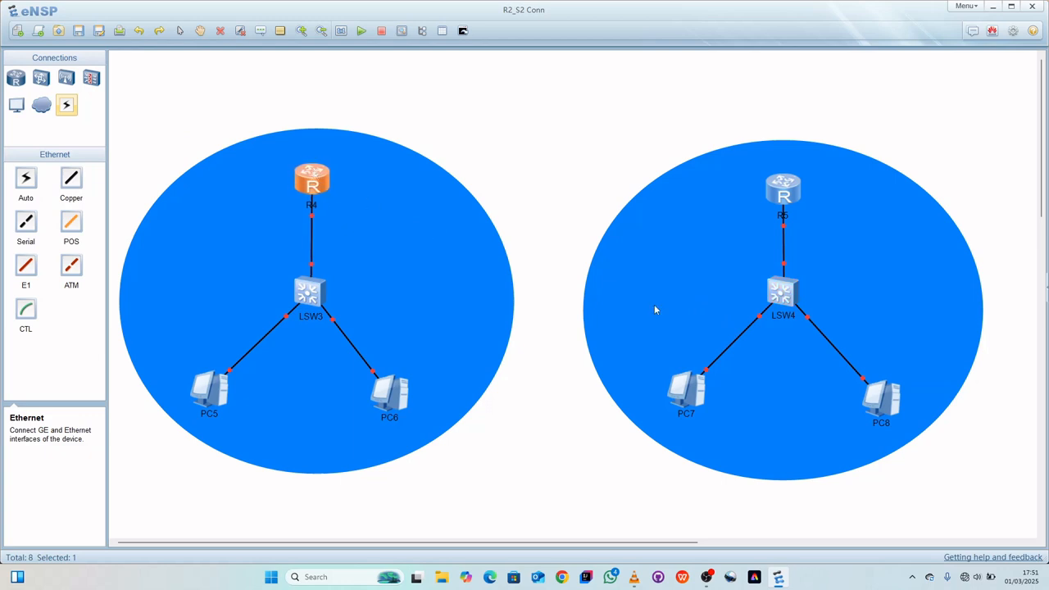
left_click_drag(787, 197, 792, 194)
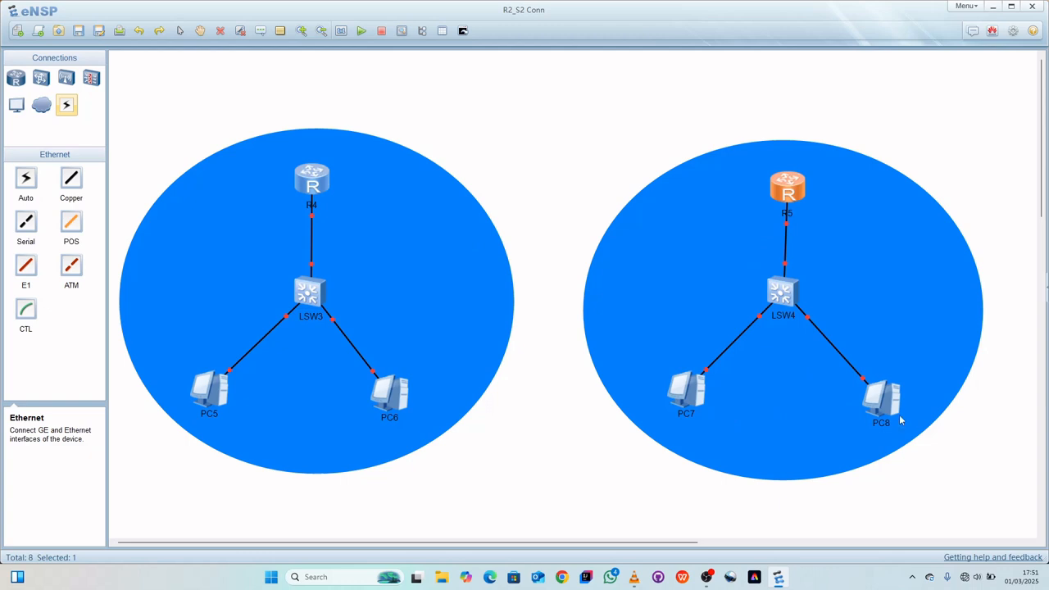
left_click_drag(895, 408, 895, 402)
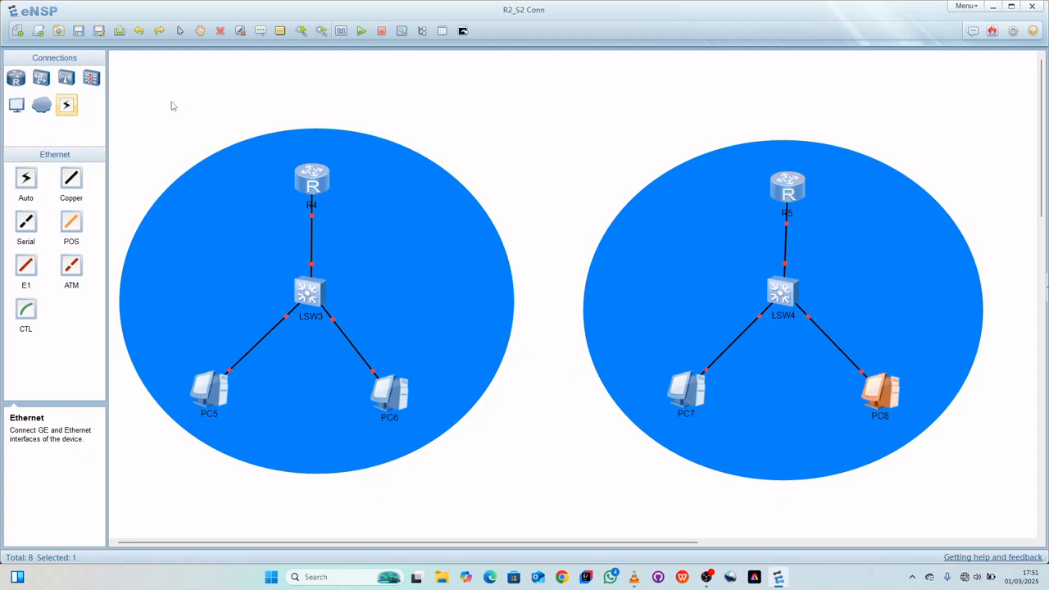
Start all eight devices of the topology together, with both subnets' routers, switches and PCs selected.
left_click_drag(138, 82, 1043, 472)
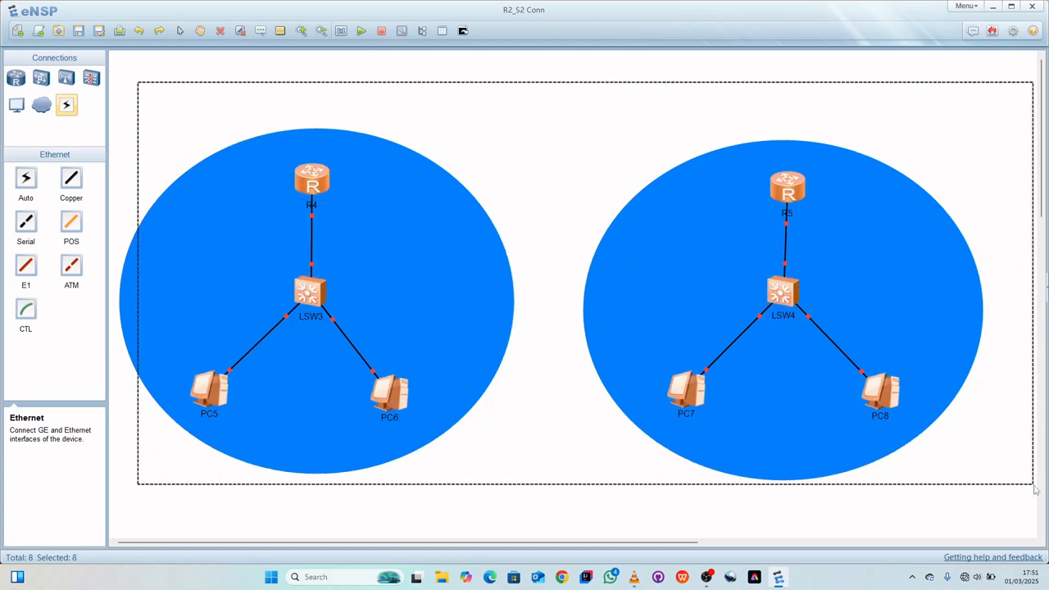
left_click(358, 33)
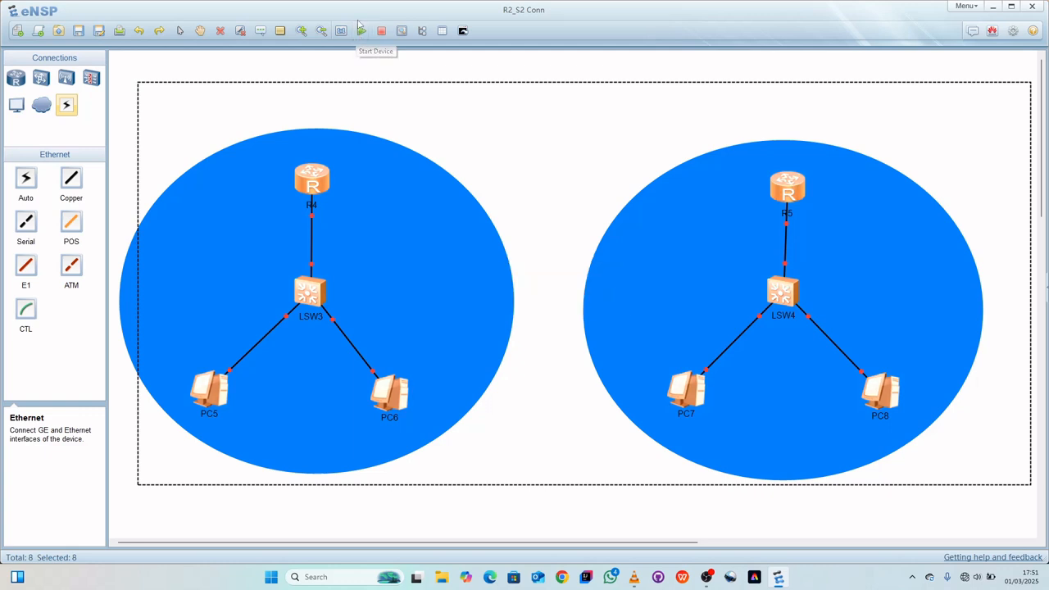
left_click(561, 195)
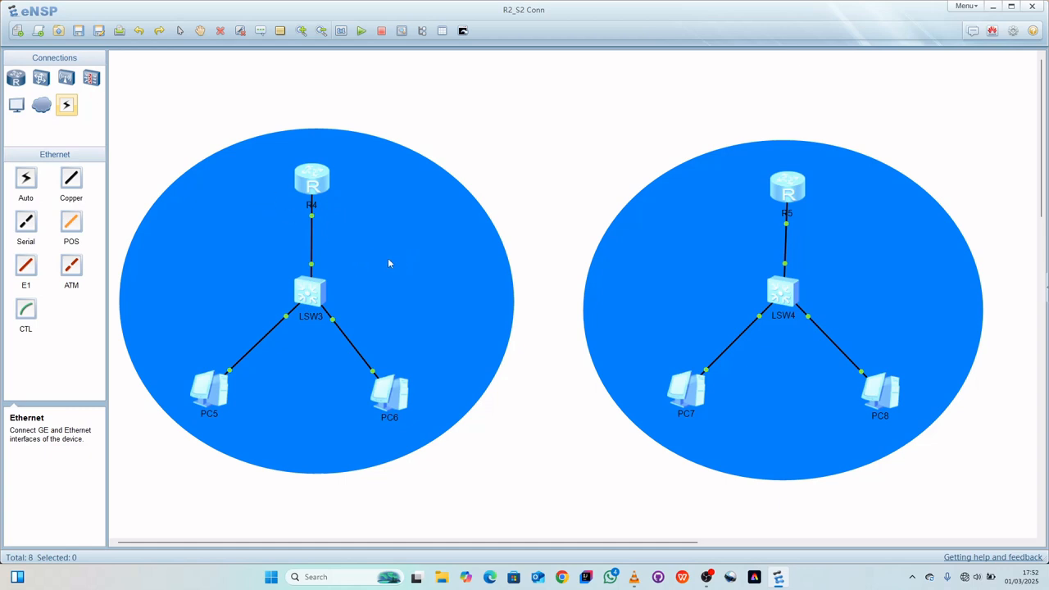
Add the text label "subnet1" above R4 and "subnet2" above R5, and centre the first label over its router.
left_click(260, 31)
left_click(301, 142)
type("subnet1")
left_click(260, 31)
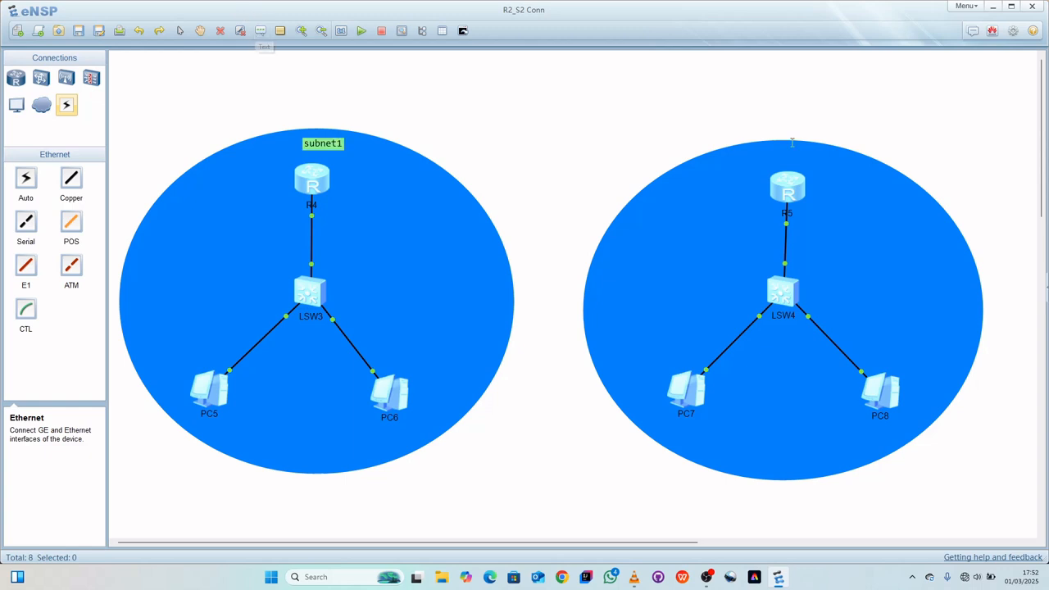
left_click(767, 160)
type("subnet2")
left_click(532, 120)
mouse_move(317, 149)
left_mouse_down()
mouse_move(278, 147)
mouse_move(327, 148)
mouse_move(310, 146)
left_mouse_up()
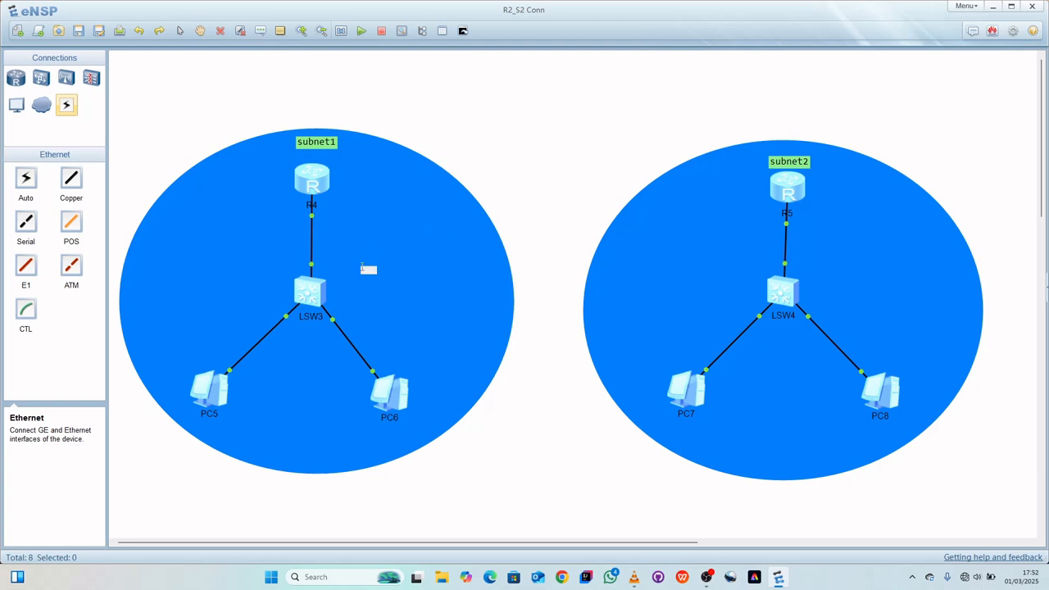
Label the networks with the text 192.168.1.0/24 beside LSW3 and 192.168.2.0/24 beside LSW4.
type("192.168.1.0/24")
left_click(504, 117)
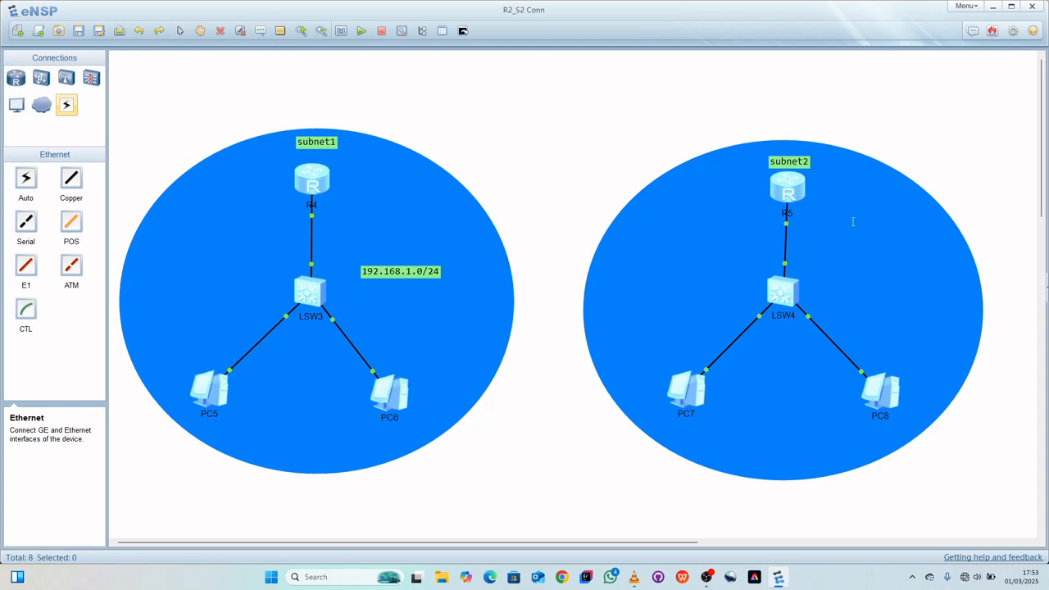
left_click(816, 280)
type("192.168.2.0/24")
left_click(537, 178)
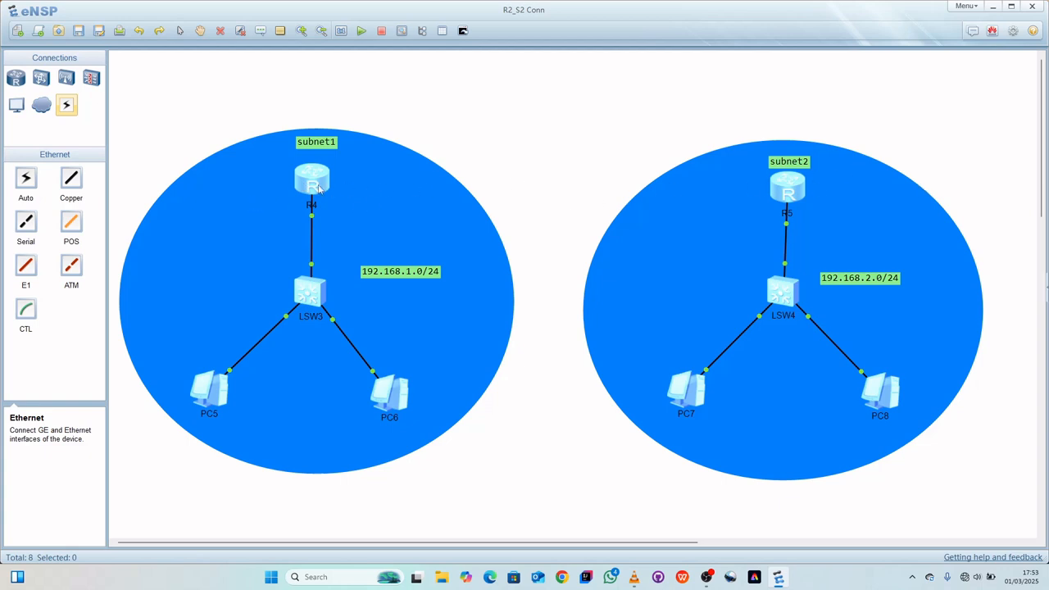
Connect router R4 to GE 0/0/0 of router R5 with a Copper link, and leave link mode.
left_click(72, 180)
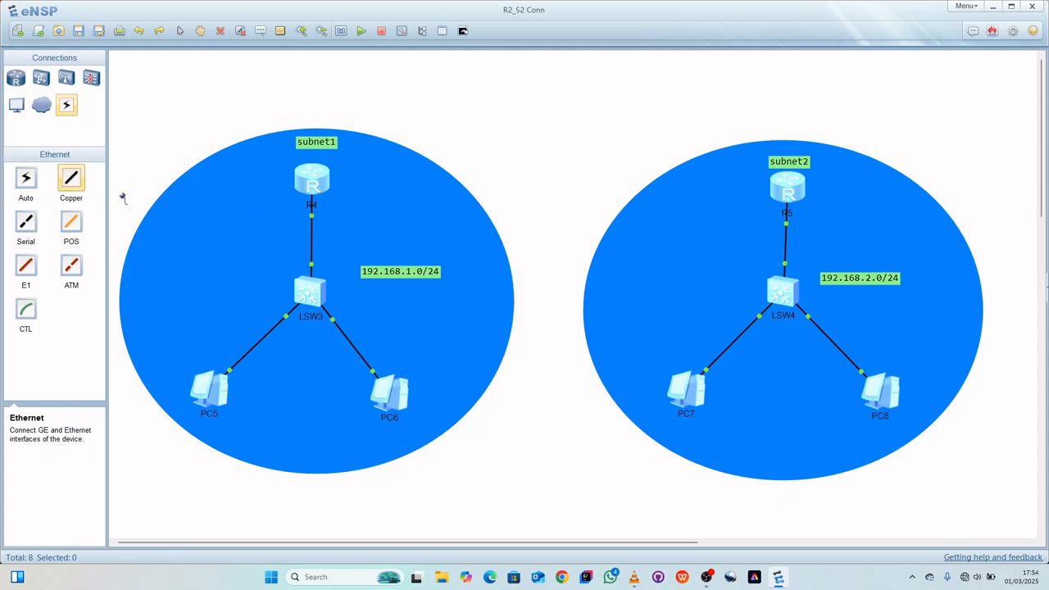
left_click(312, 184)
left_click(344, 188)
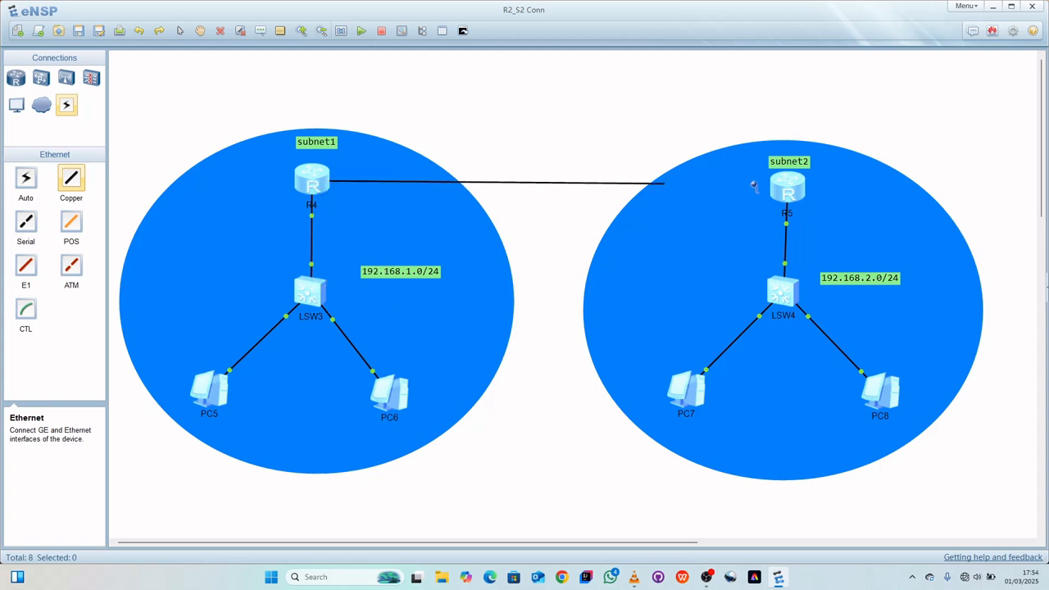
left_click(791, 190)
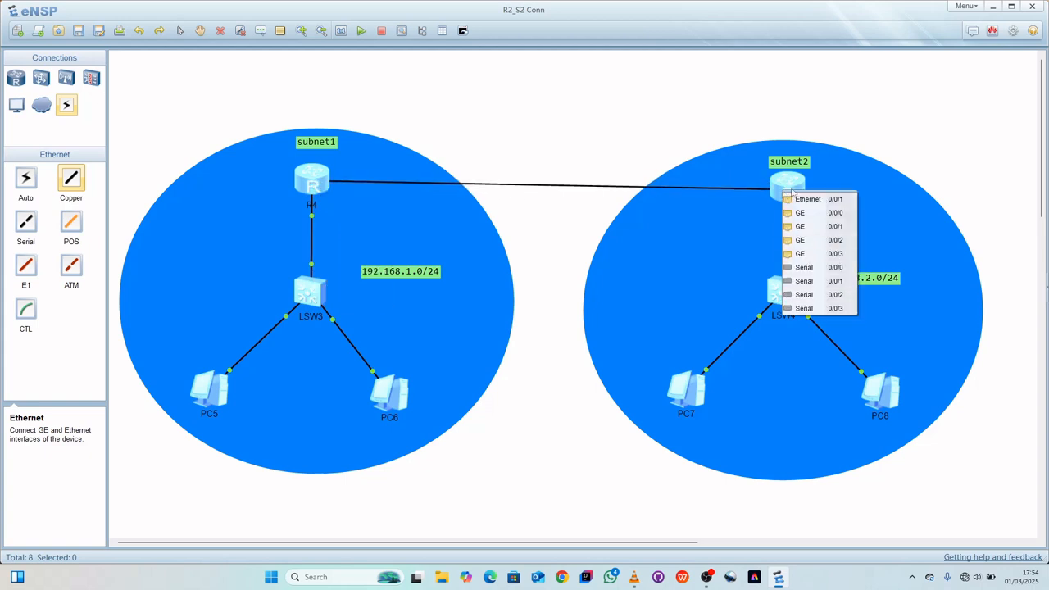
left_click(812, 214)
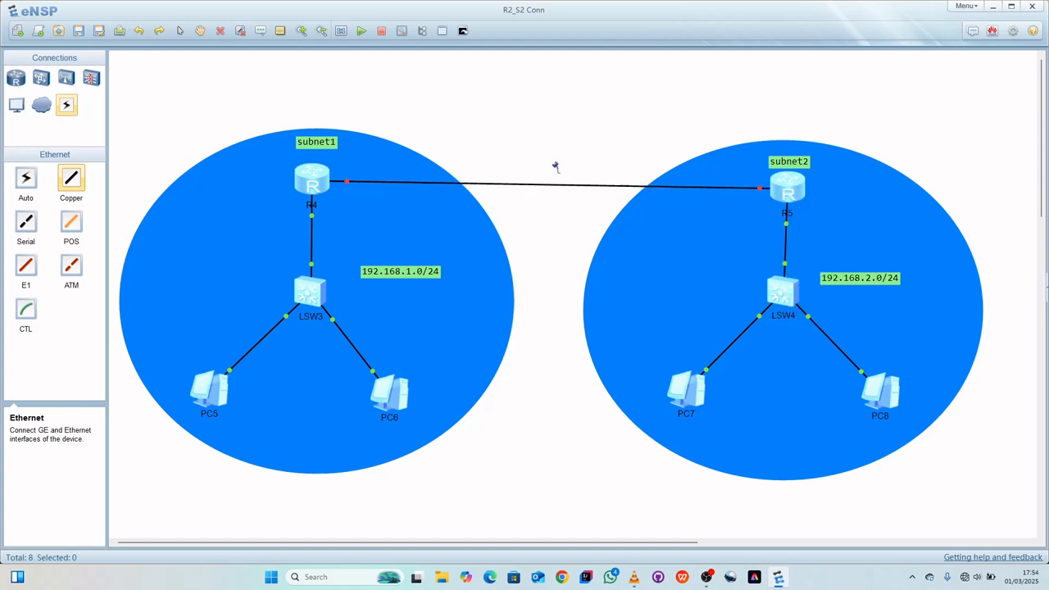
left_click(180, 31)
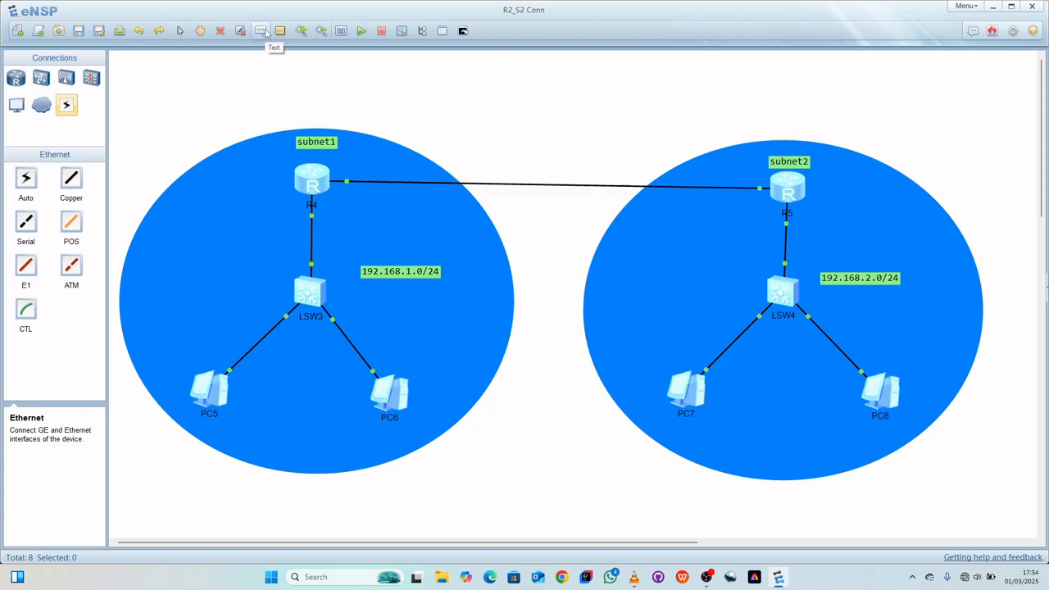
Add the text label 192.168.3.0/24 above the middle of the R4–R5 link and adjust its position.
left_click(262, 31)
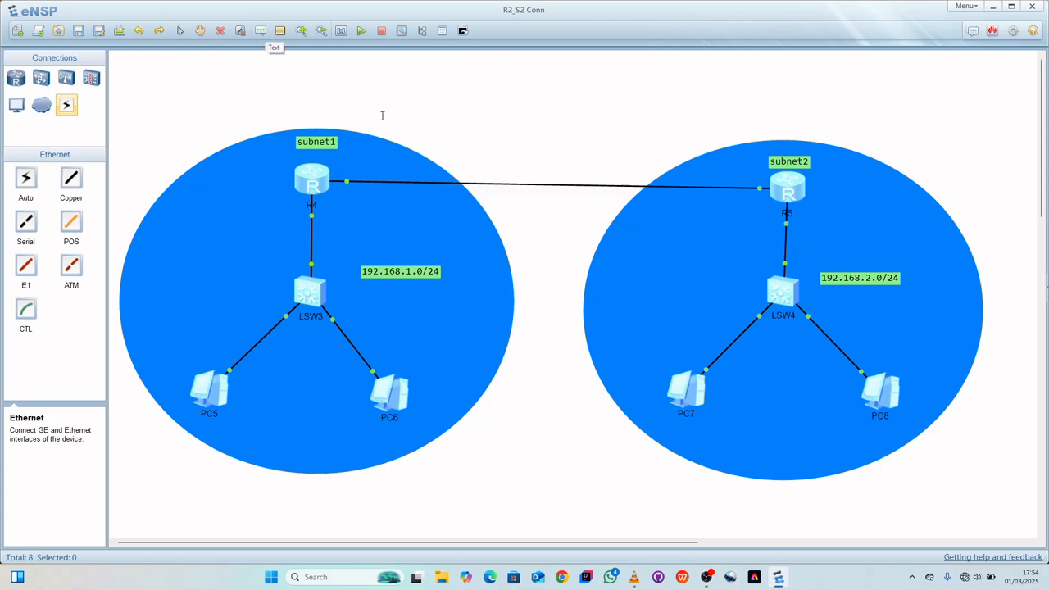
left_click(535, 174)
type("192.168.3.0/24")
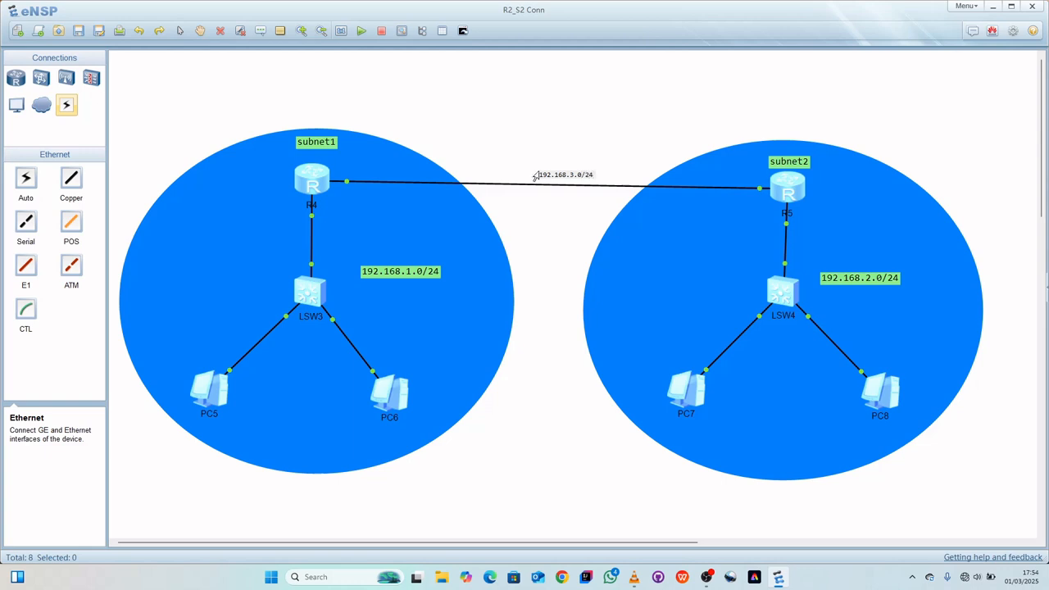
left_click(587, 100)
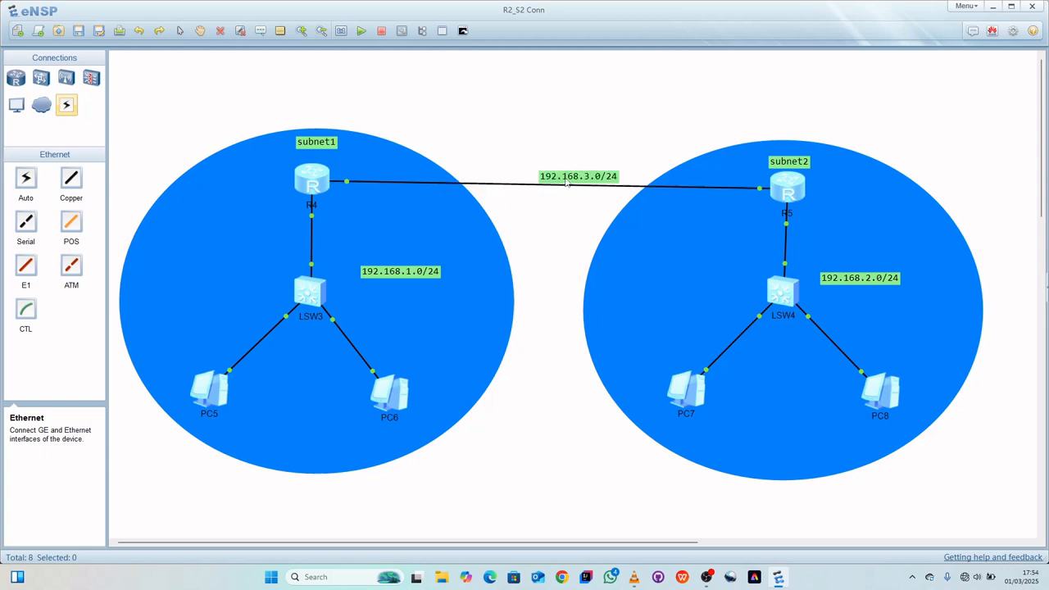
left_click_drag(567, 182, 554, 180)
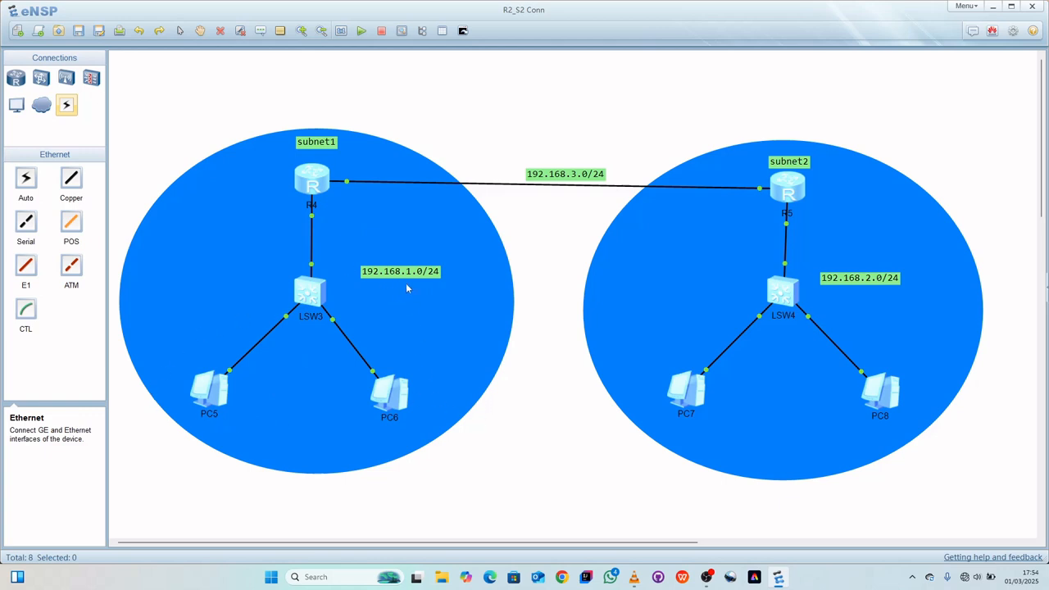
Add host address labels in subnet1: ".2" below PC5 and ".1" beside R4.
left_click(262, 32)
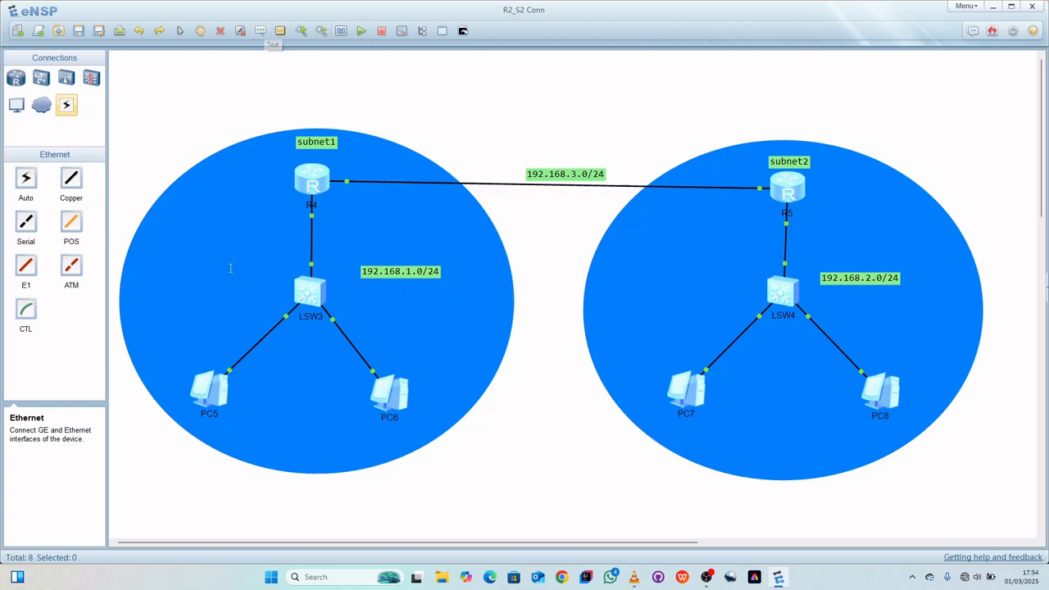
left_click(222, 426)
type(".2")
left_click(260, 33)
left_click(276, 178)
type(".1")
left_click(560, 254)
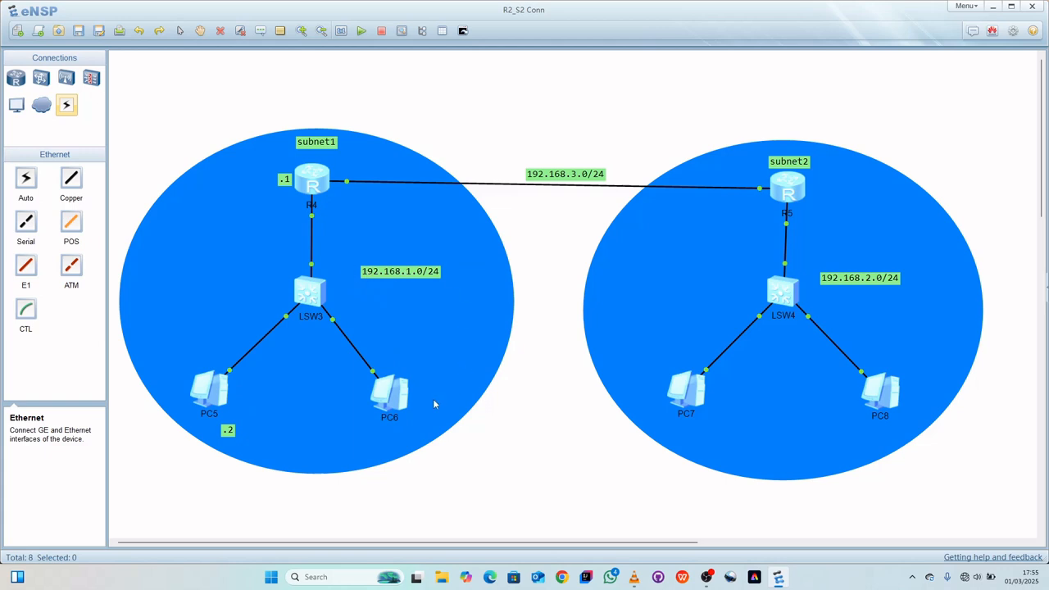
Add the host address label ".3" below PC6 and move it closer to the PC.
left_click(262, 31)
left_click(379, 444)
type(".3")
left_click(506, 488)
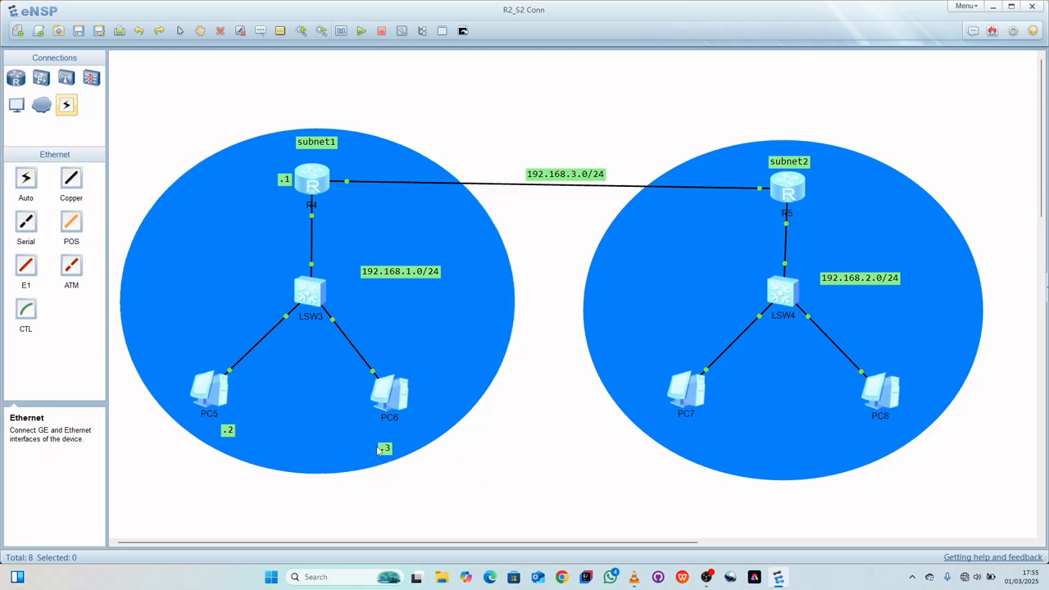
left_click_drag(384, 450, 384, 435)
Add host address labels in subnet2: ".2" near PC7 and ".3" near PC8.
left_click(261, 31)
left_click(711, 419)
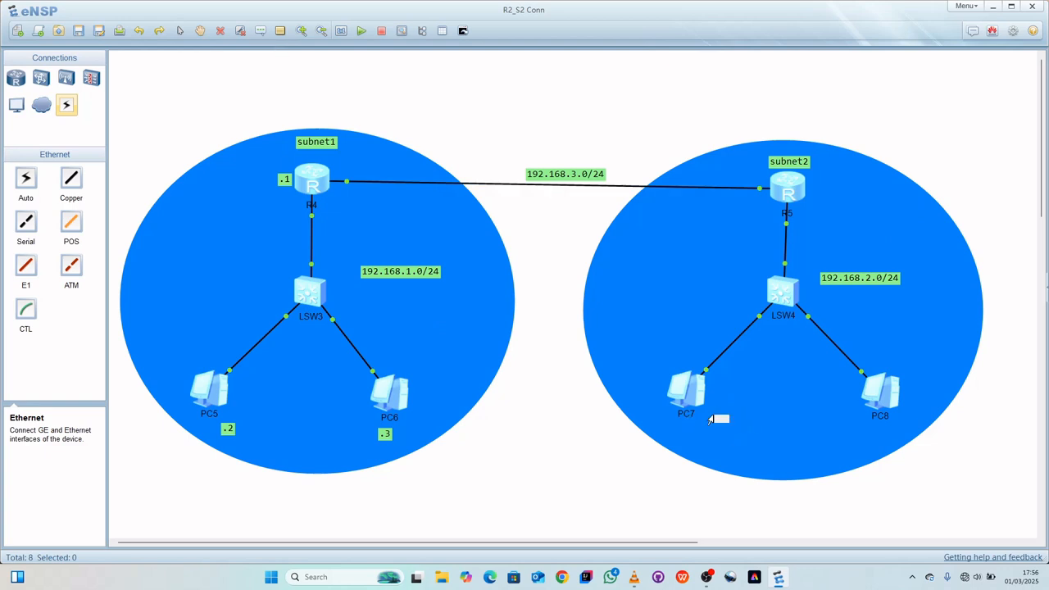
type(".2")
left_click(262, 51)
left_click(911, 411)
type(".3")
Add the host address label ".1" beside R5 and nudge the PC7 and PC8 address labels closer to their devices.
left_click(264, 49)
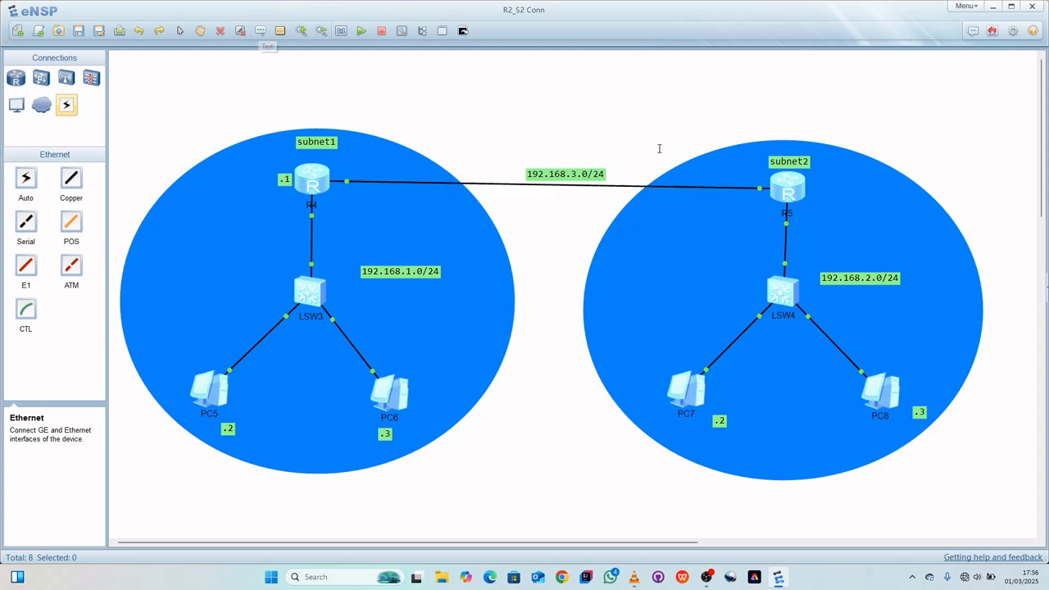
left_click(817, 190)
type(".1")
left_click(878, 166)
left_click_drag(827, 190, 825, 185)
left_click_drag(721, 422, 703, 422)
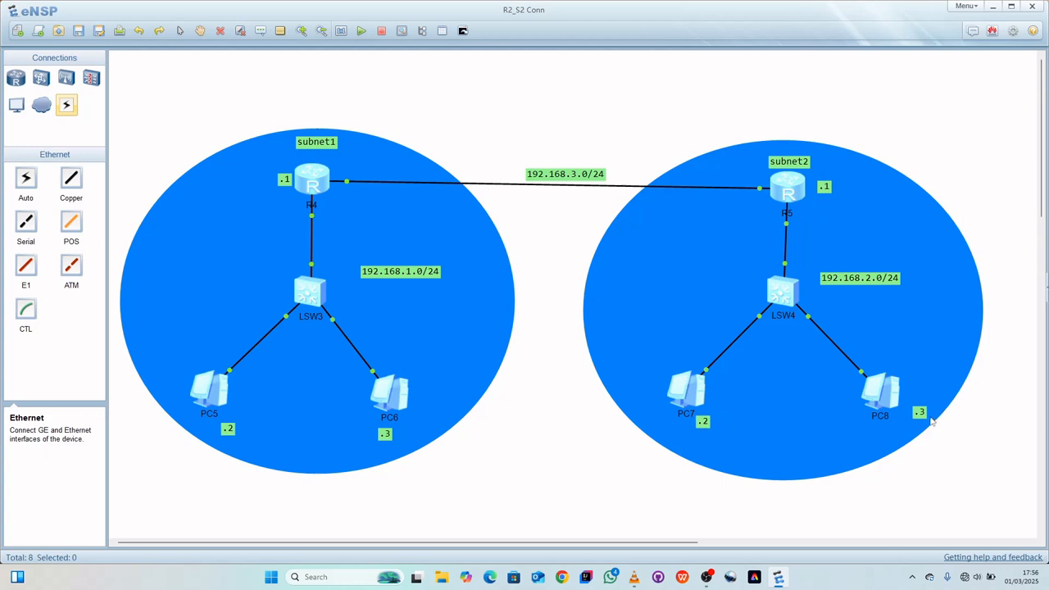
left_click_drag(920, 413, 912, 415)
Enter the static IPv4 address 192.168.1.2 and subnet mask 255.255.255.0 in PC5's basic configuration, and close its window.
double_click(221, 394)
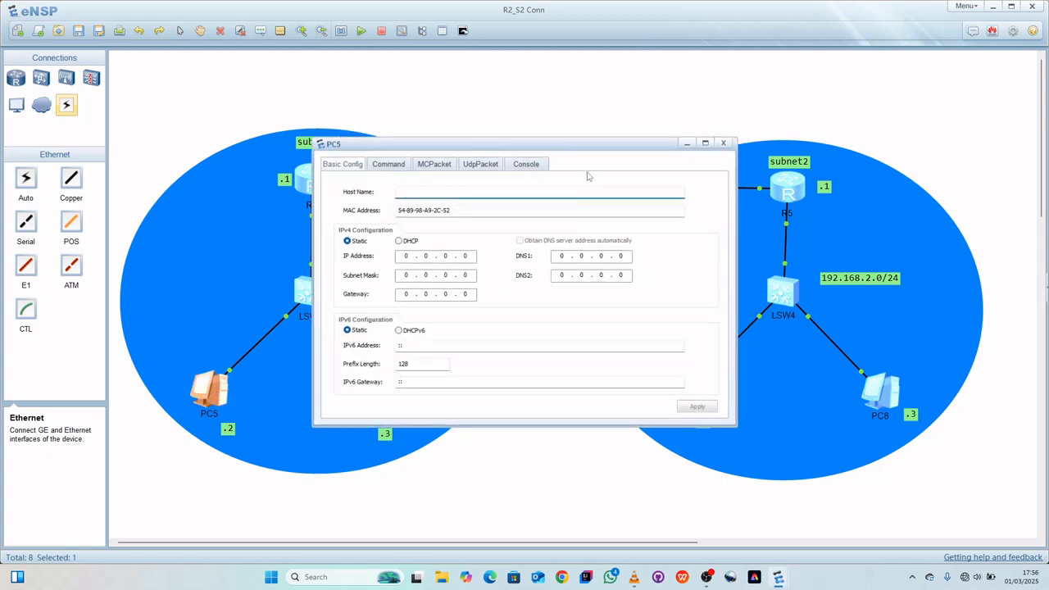
left_click_drag(593, 148, 721, 179)
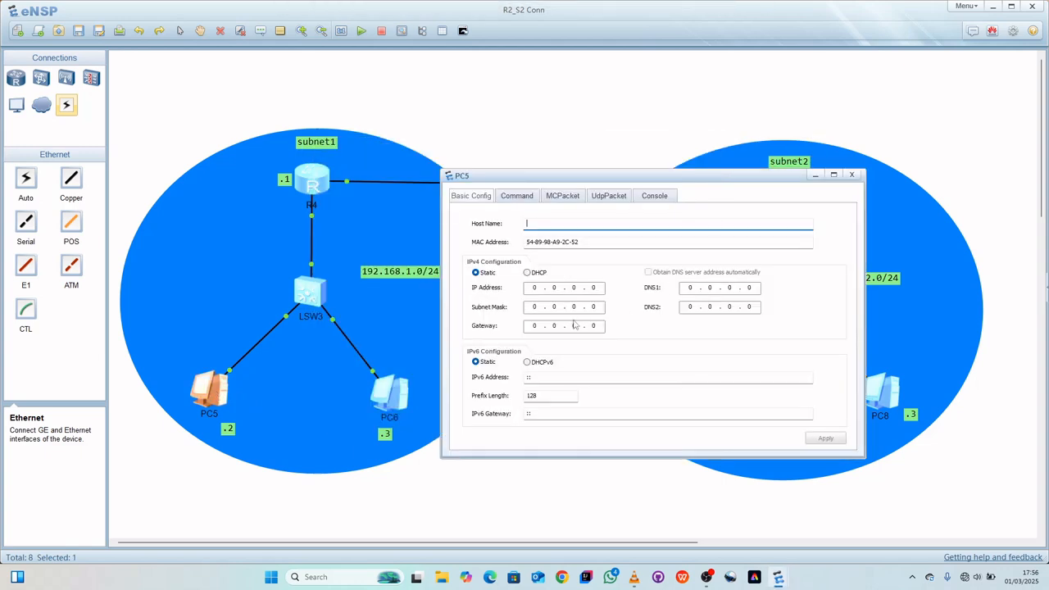
left_click(537, 290)
type("192")
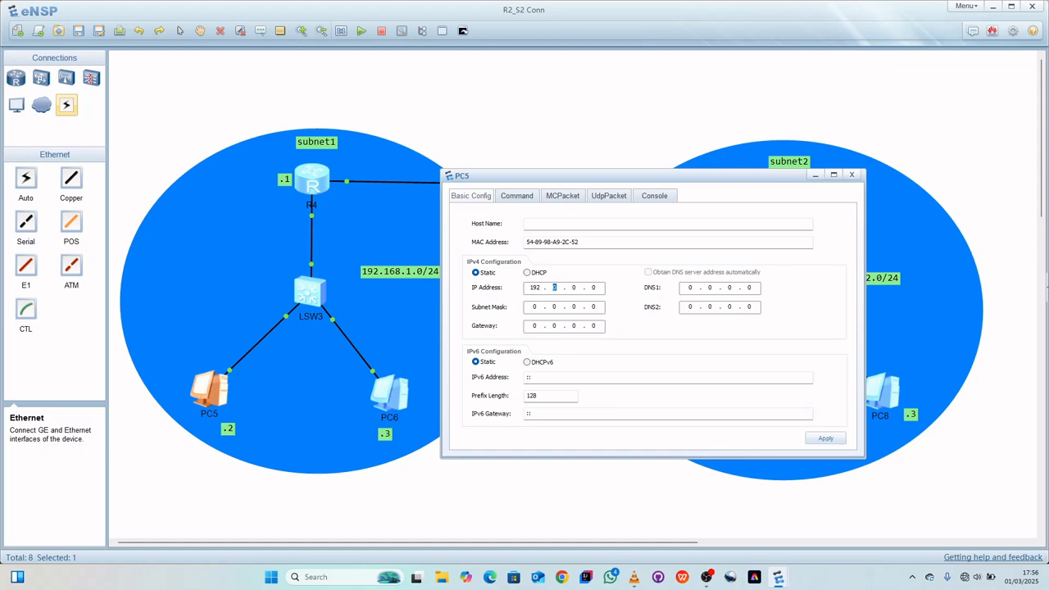
type("168")
type("22")
key("BackSpace")
left_click(539, 309)
type("255255255")
left_click(851, 175)
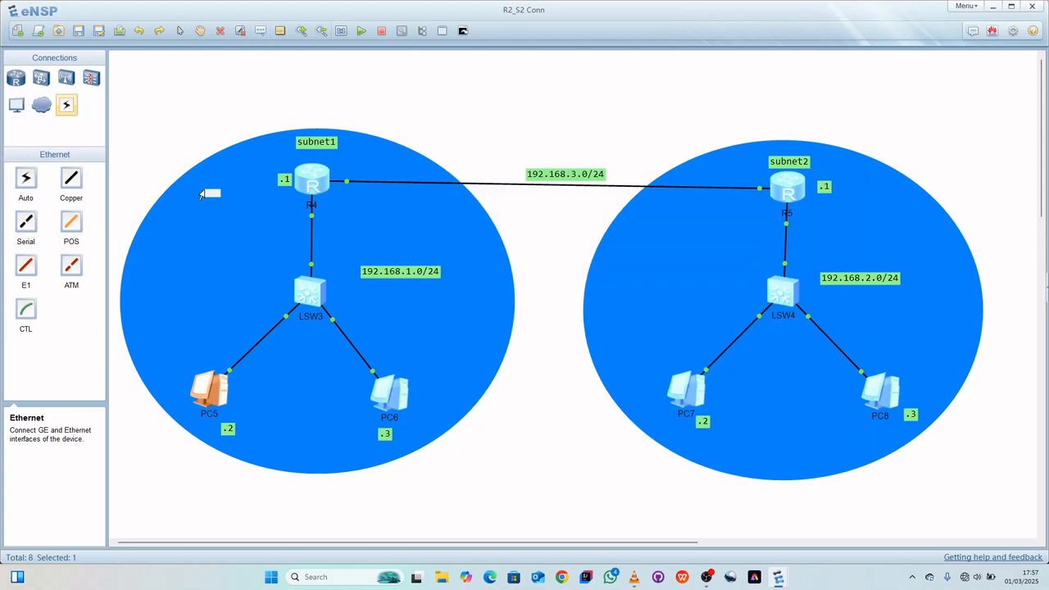
Add a "getway" text label next to the .1 label of both R4 and R5, aligning each with its router.
type("getway")
left_click(240, 241)
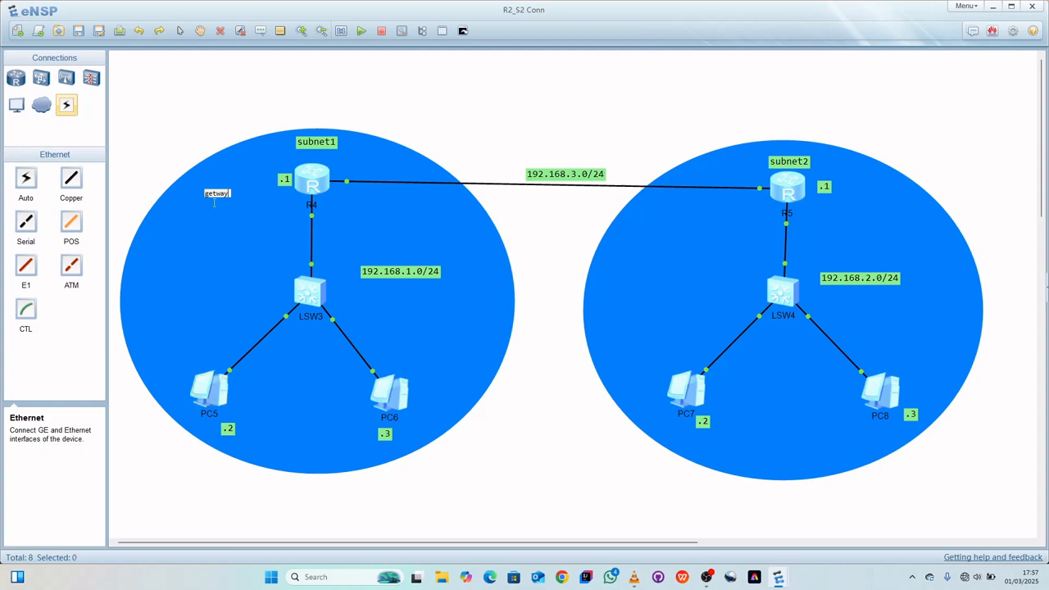
left_click(262, 32)
left_click(851, 197)
type("getway")
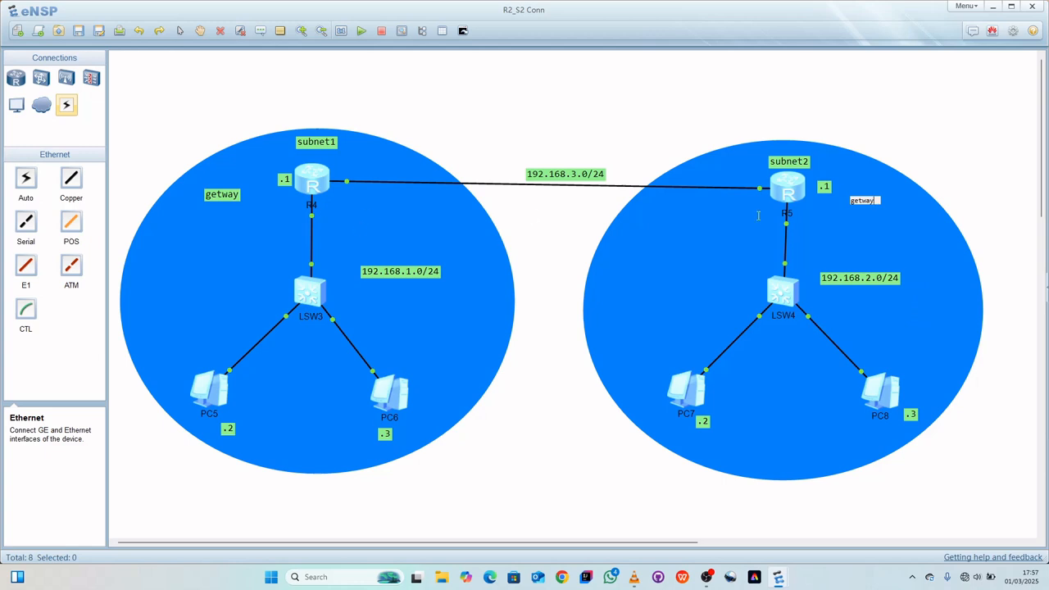
left_click(970, 153)
left_click_drag(860, 204, 856, 189)
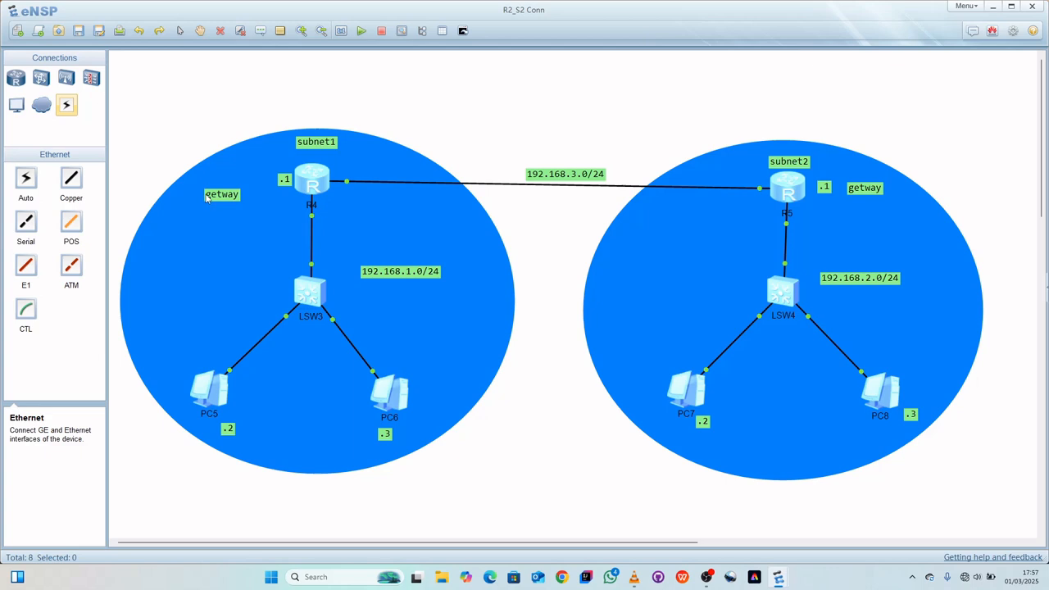
left_click_drag(207, 197, 229, 183)
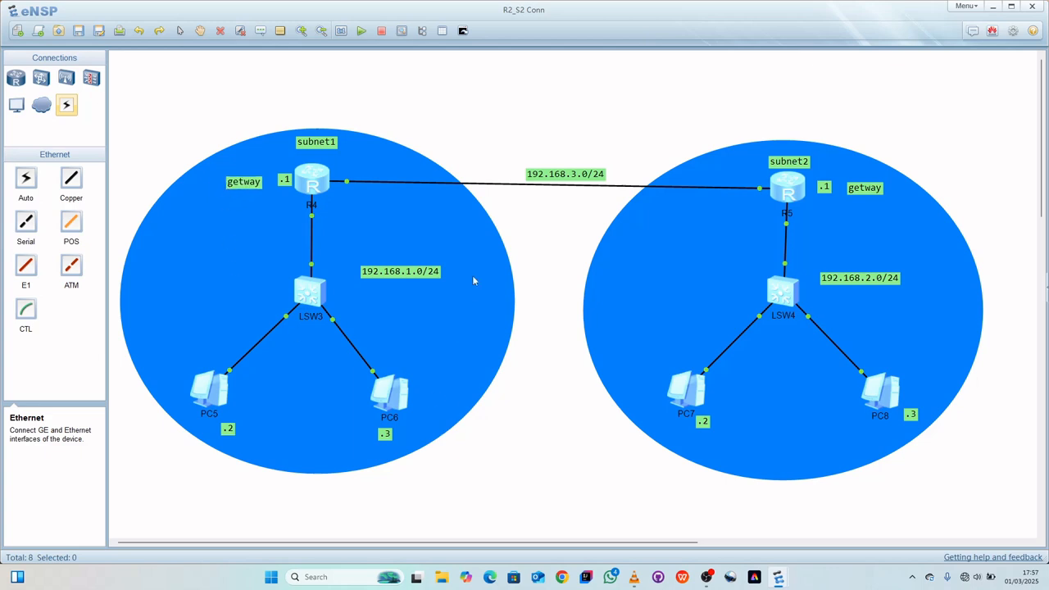
Set PC5's IPv4 gateway to R4's address in subnet1, apply the configuration and close the window.
double_click(218, 396)
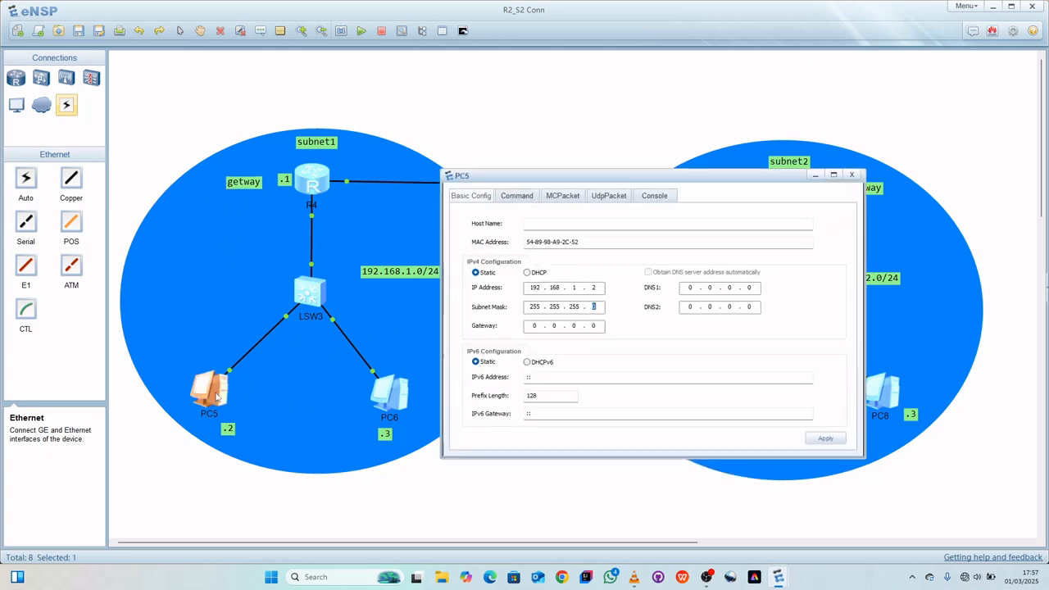
left_click(541, 326)
type("168")
left_click(825, 439)
left_click(852, 174)
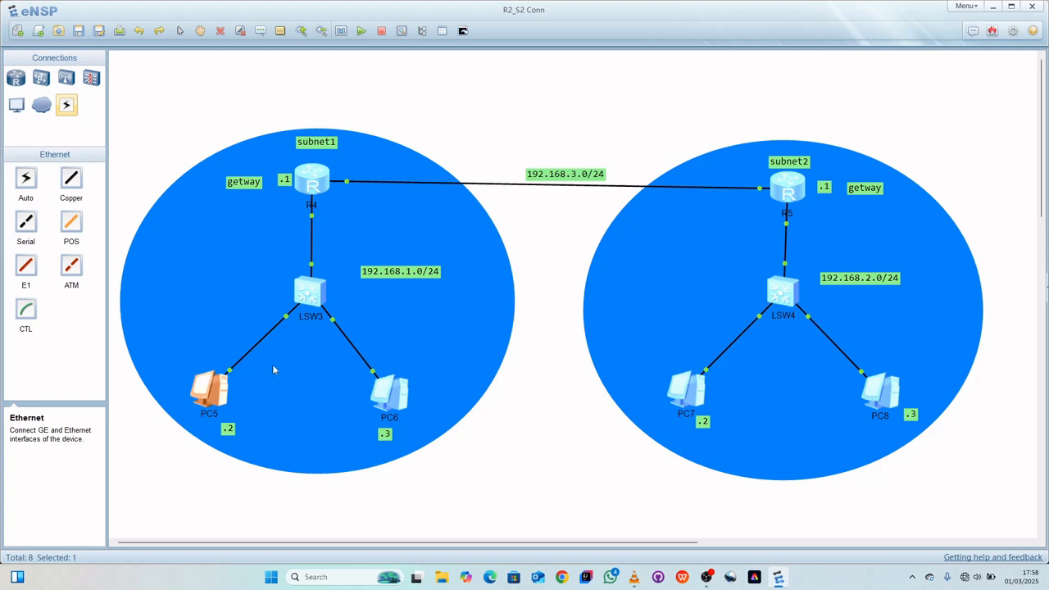
Configure PC6 with static IP 192.168.1.3, mask 255.255.255.0 and subnet1's gateway address, apply it and close the window.
double_click(382, 399)
left_click_drag(511, 150, 688, 202)
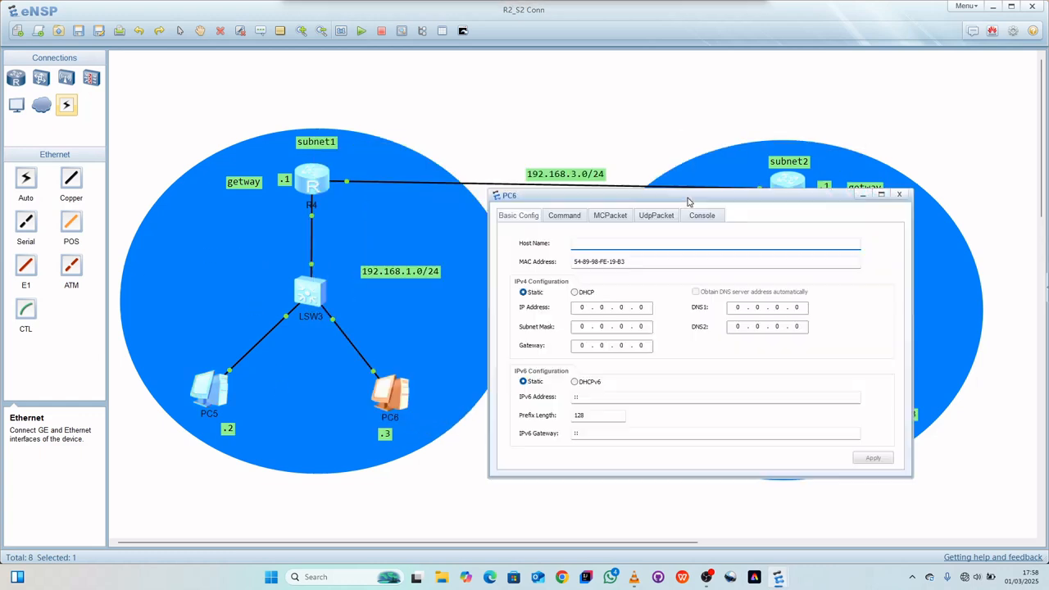
left_click(591, 307)
type("19")
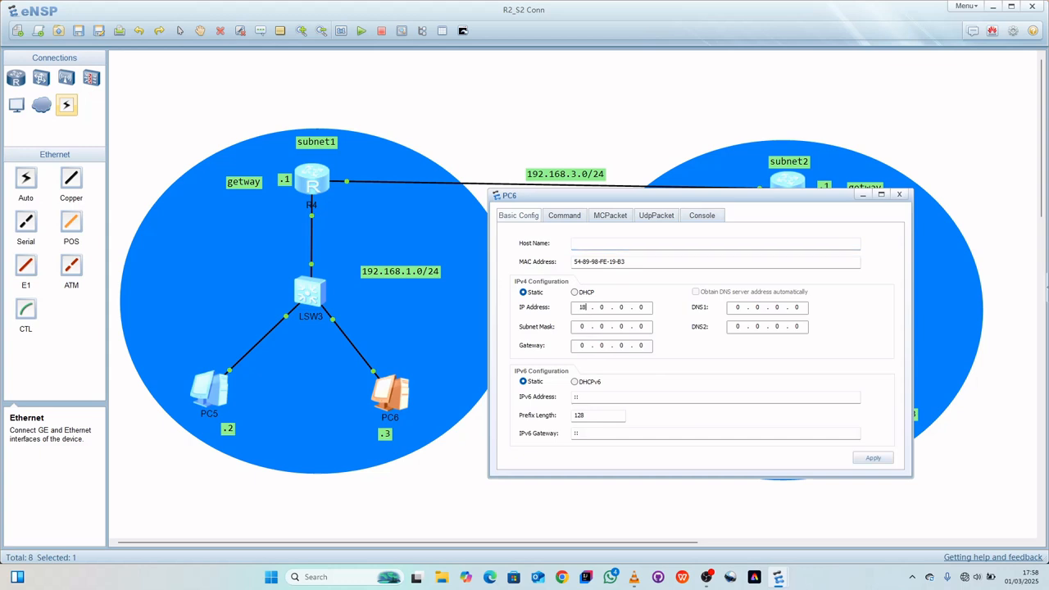
type("2 . 168 . 1 . 3")
left_click(583, 327)
type("255 . 255 . 255")
left_click(591, 344)
type("192 . 168 . 1")
left_click(873, 457)
left_click(899, 194)
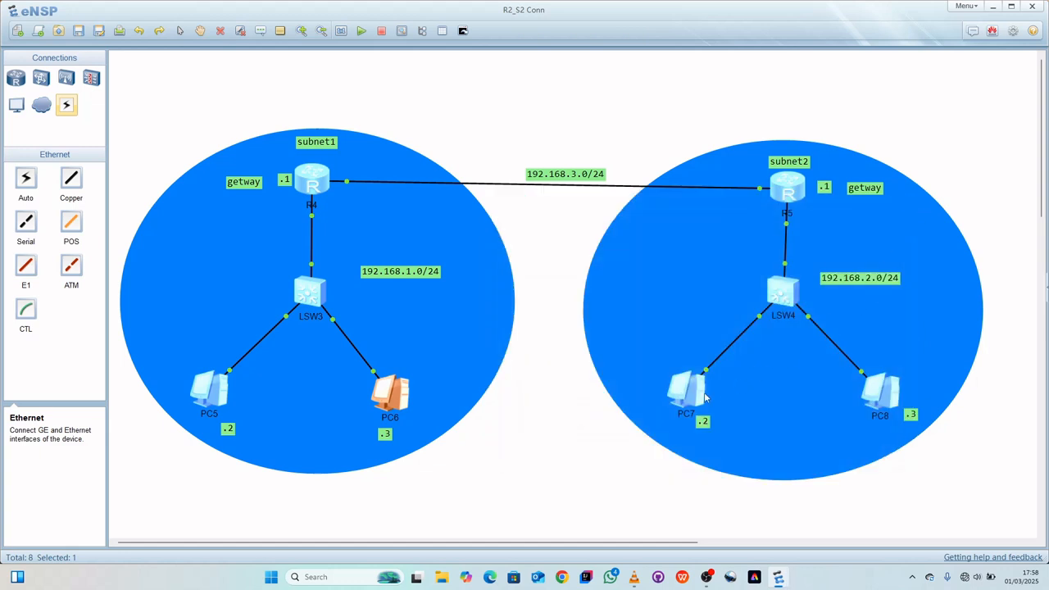
Enter the static IPv4 address 192.168.2.2 and subnet mask 255.255.255.0 in PC7's basic configuration.
double_click(683, 393)
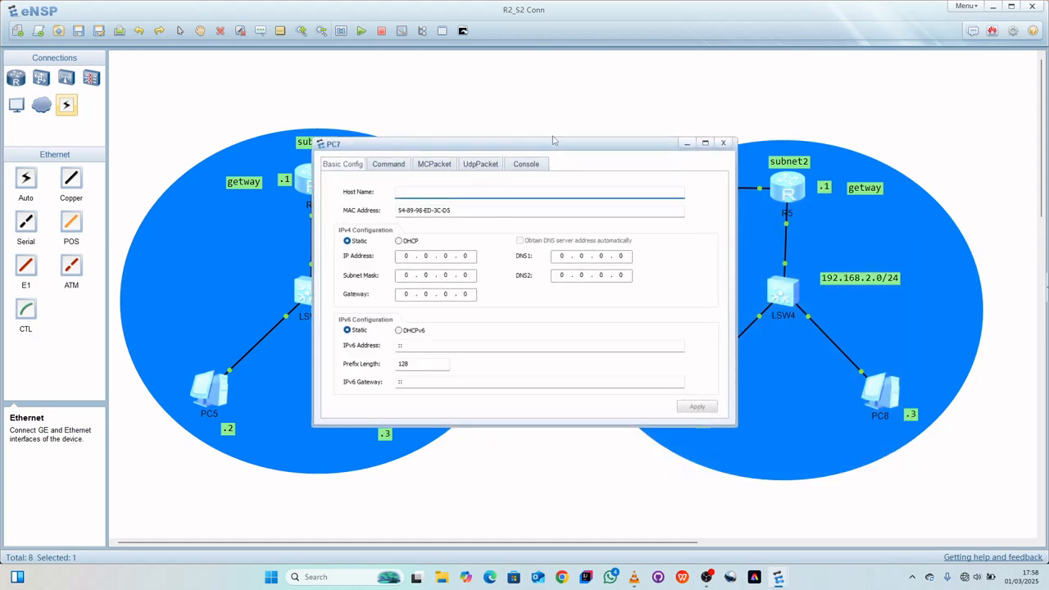
left_click_drag(555, 144, 485, 187)
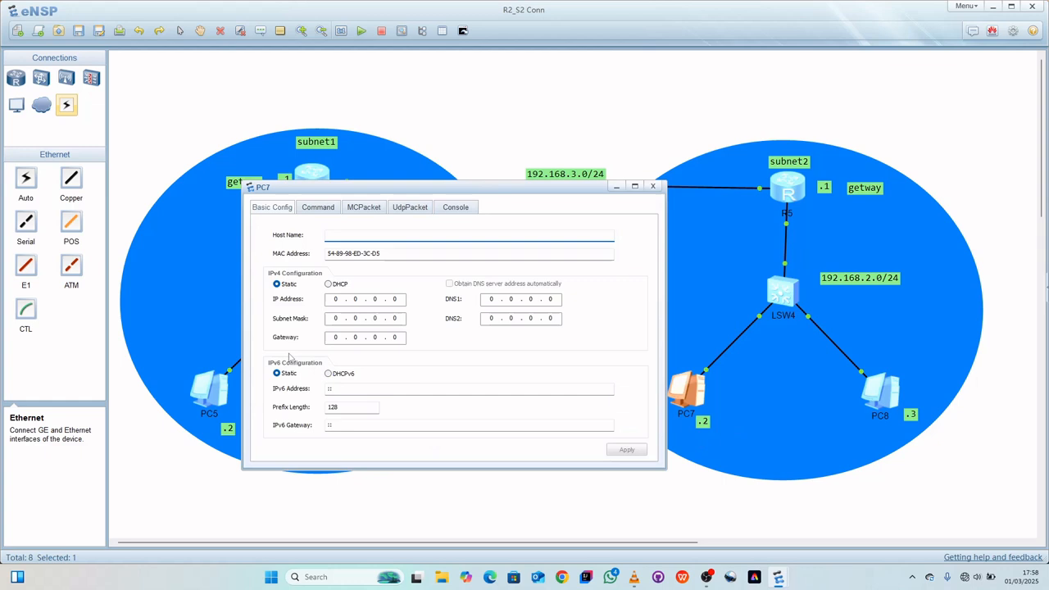
left_click(336, 300)
key("BackSpace")
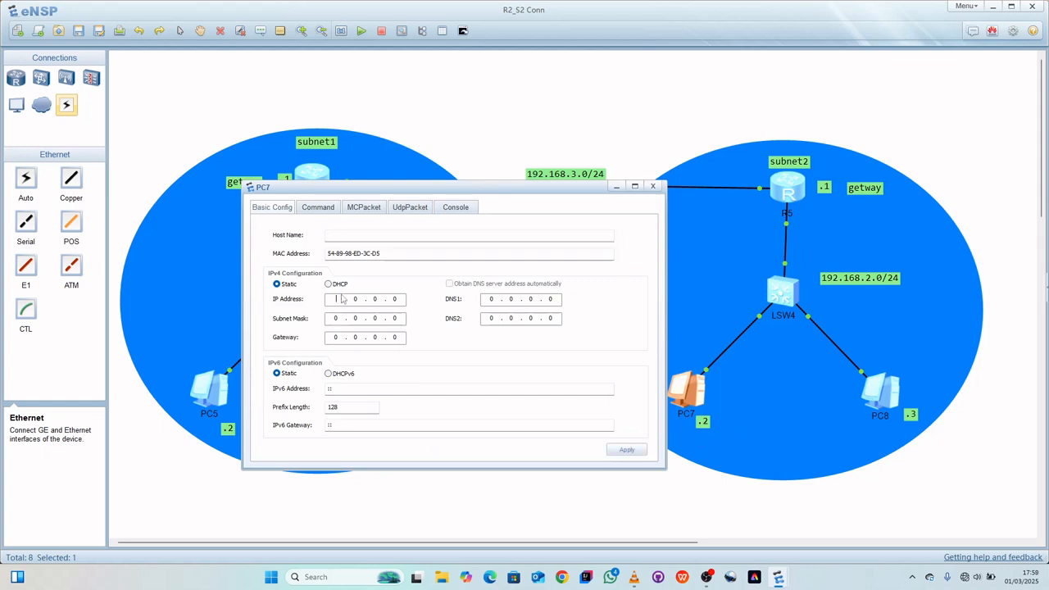
type("192 . 158")
key("BackSpace")
key("BackSpace")
key("BackSpace")
type("68 . 2 . 2")
left_click(336, 320)
type("255 . 255 . 255")
Set PC7's IPv4 gateway to 192.168.2.1, apply the configuration and close its window.
left_click(337, 337)
type("192 . 168")
left_click(628, 450)
left_click(653, 186)
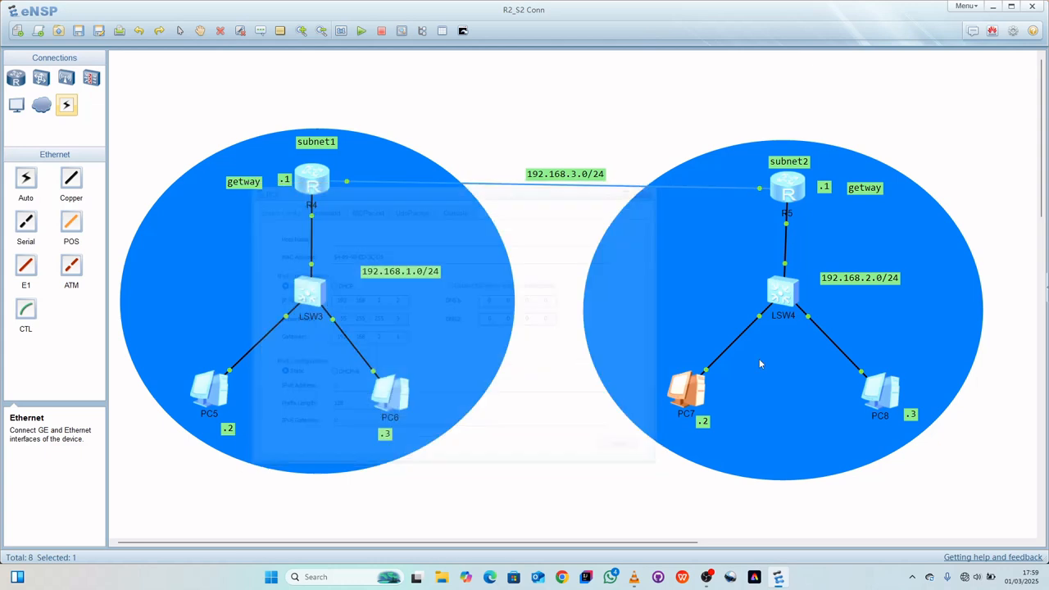
Enter PC8's static IPv4 address in the 192.168.2.0/24 network, as labelled, with subnet mask 255.255.255.0.
left_click(882, 398)
double_click(882, 398)
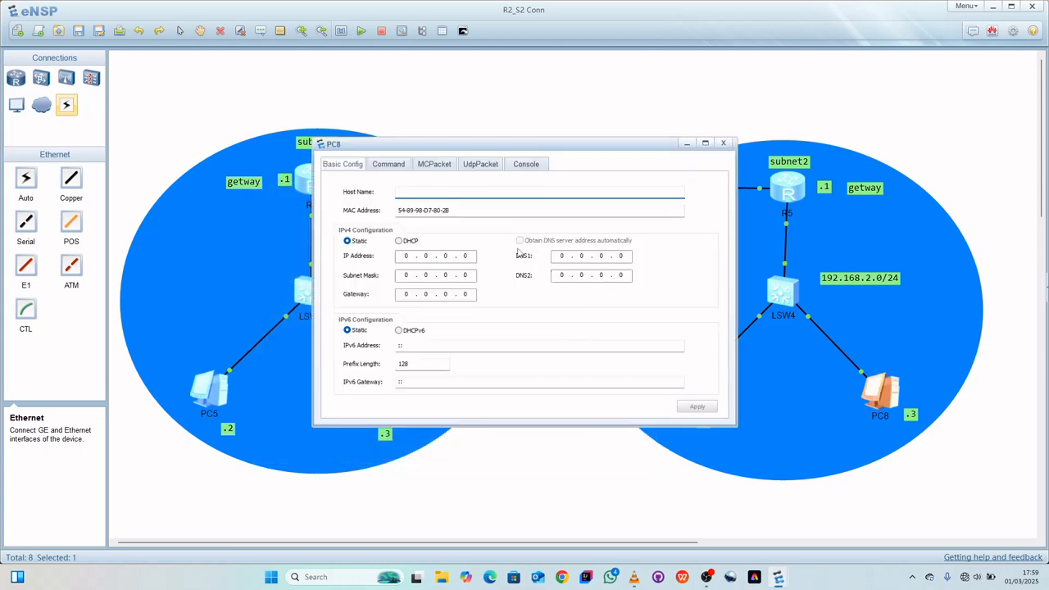
left_click(415, 259)
type("1")
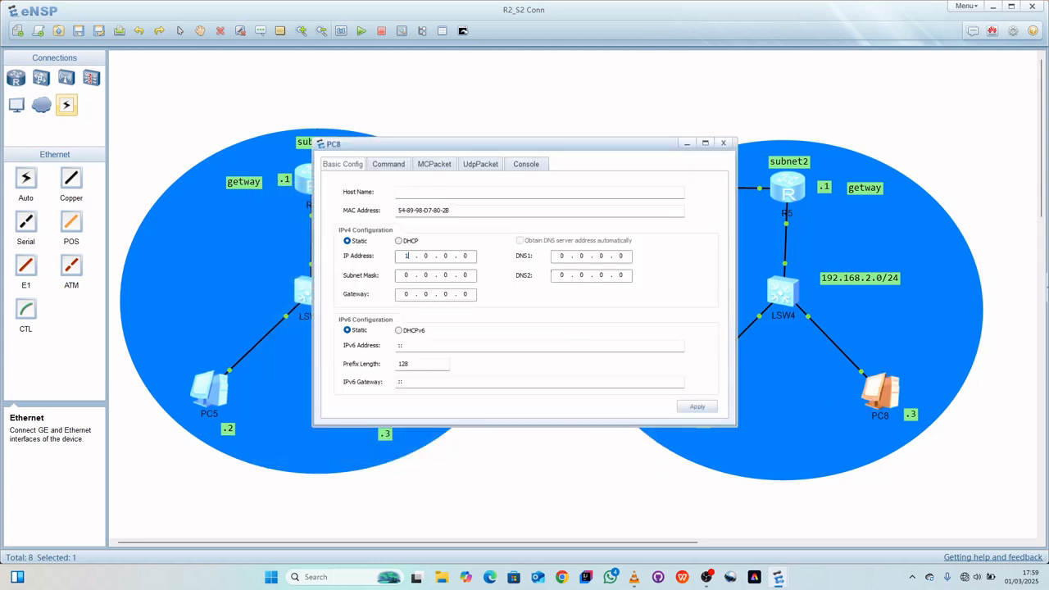
type("92 . 168 . 2 .")
key("BackSpace")
type("2")
left_click(411, 276)
type("255 . 255 . 255")
Set PC8's IPv4 gateway to R5's address in subnet2, apply the configuration, close the window and clear the selection.
left_click(411, 295)
type("192 . 168 . 2")
key("Right")
left_click(696, 406)
left_click(722, 143)
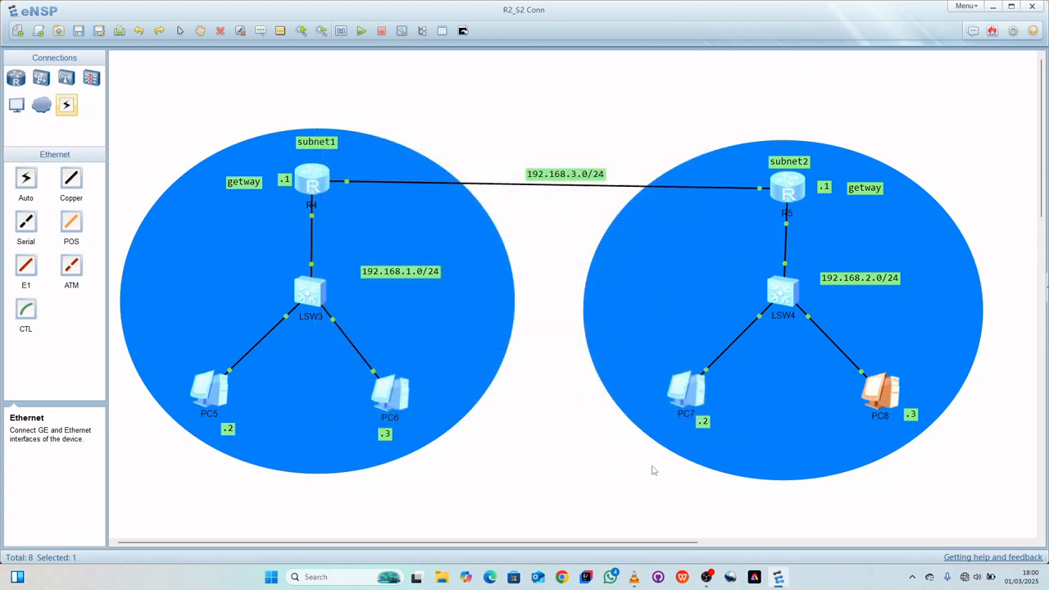
left_click(833, 428)
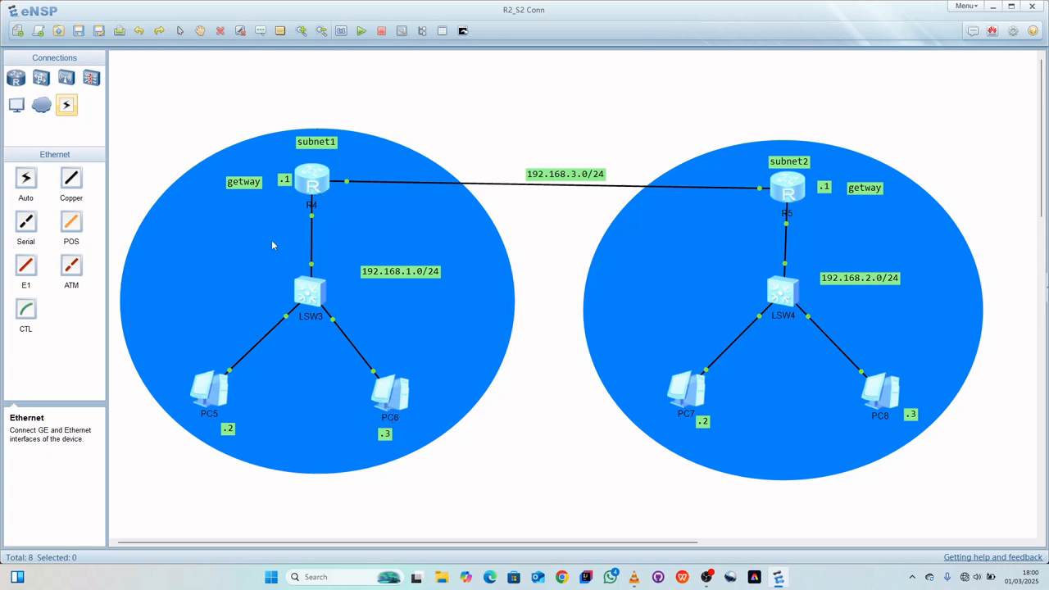
Open R4's console, enter system view and set the router's system name to R4.
double_click(310, 181)
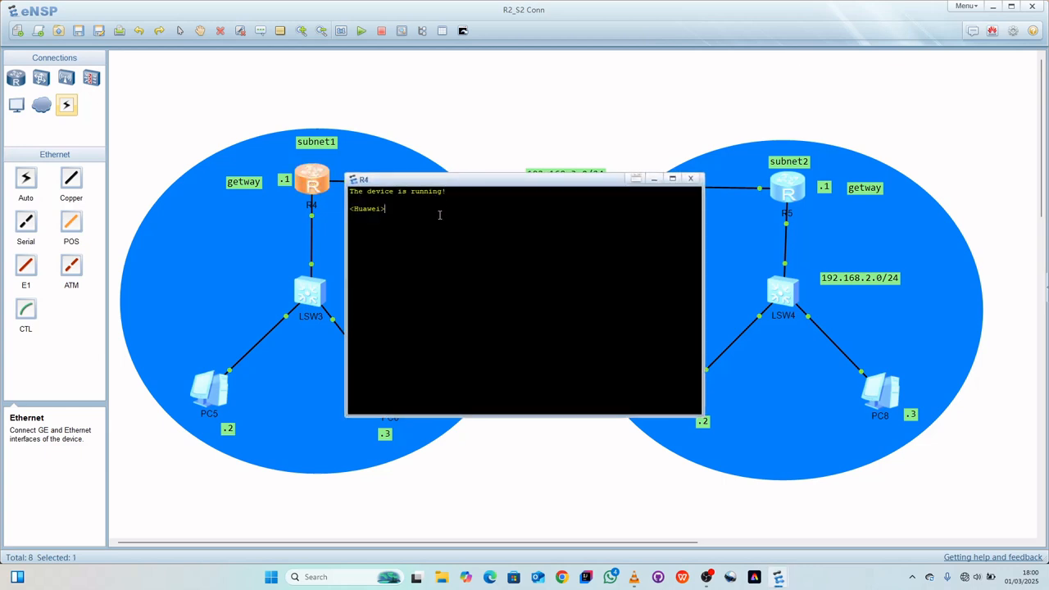
type("sys")
key("Return")
type("sysname")
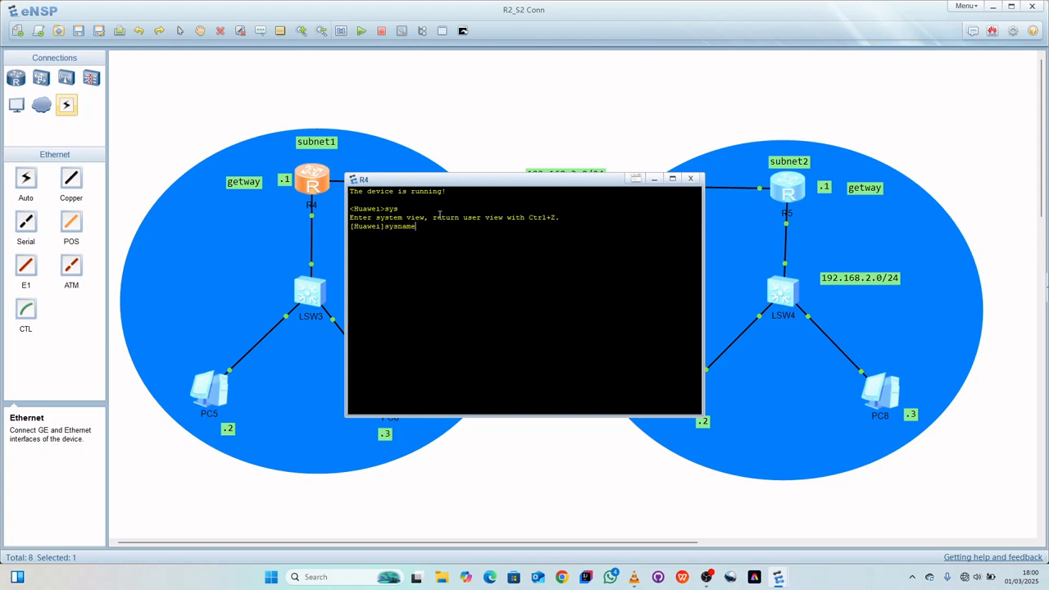
type(" R4")
key("Return")
key("Return")
key("Return")
Assign IP address 192.168.1.1 24 to R4's interface g0/0/0 facing LSW3, and close the console.
left_click_drag(485, 182, 567, 228)
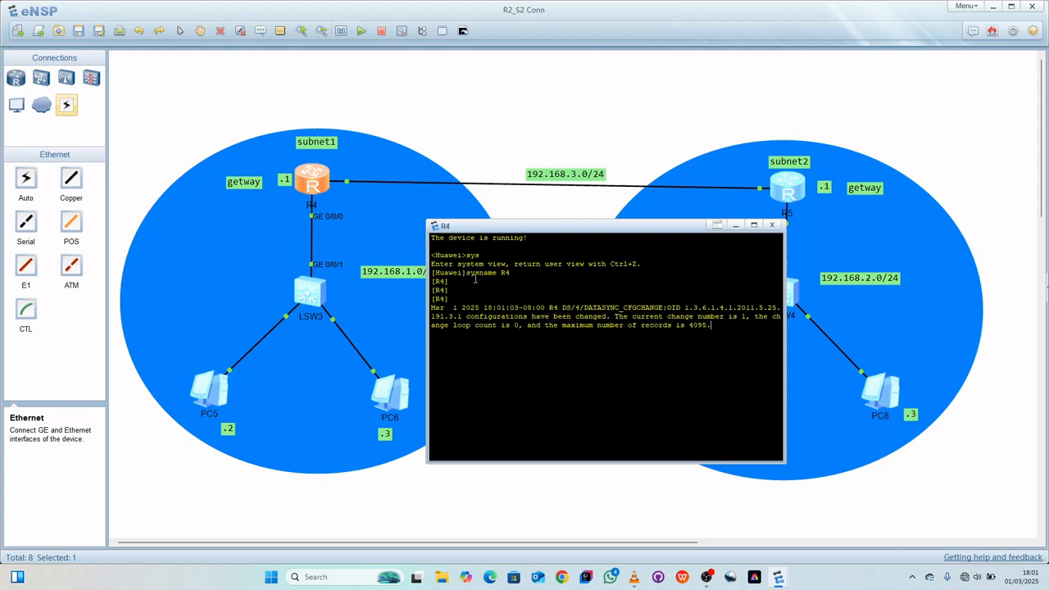
key("Return")
key("Return")
key("Return")
type("int")
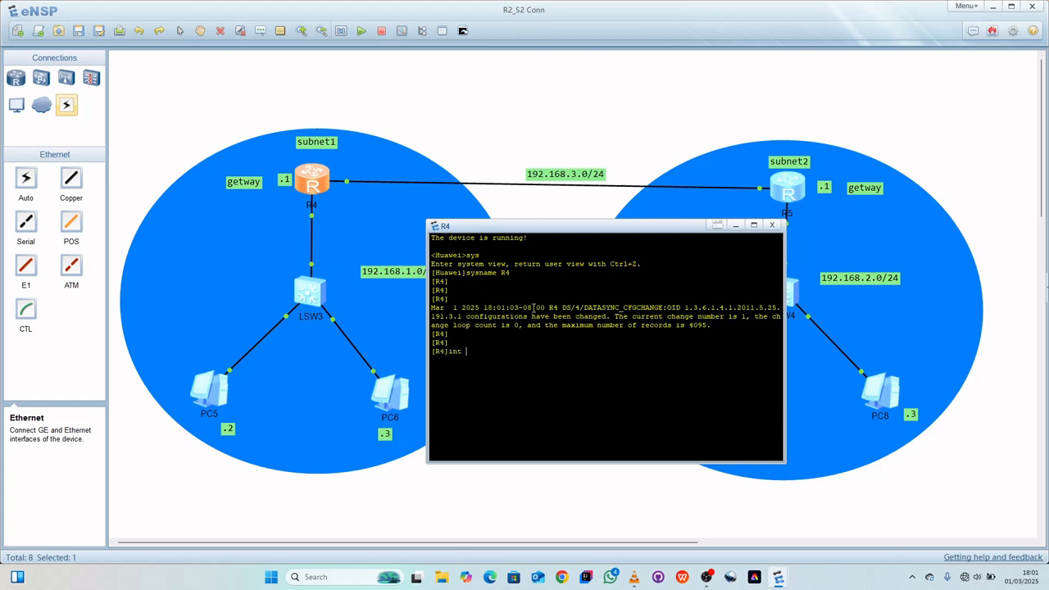
type(" g0/0/0")
key("Return")
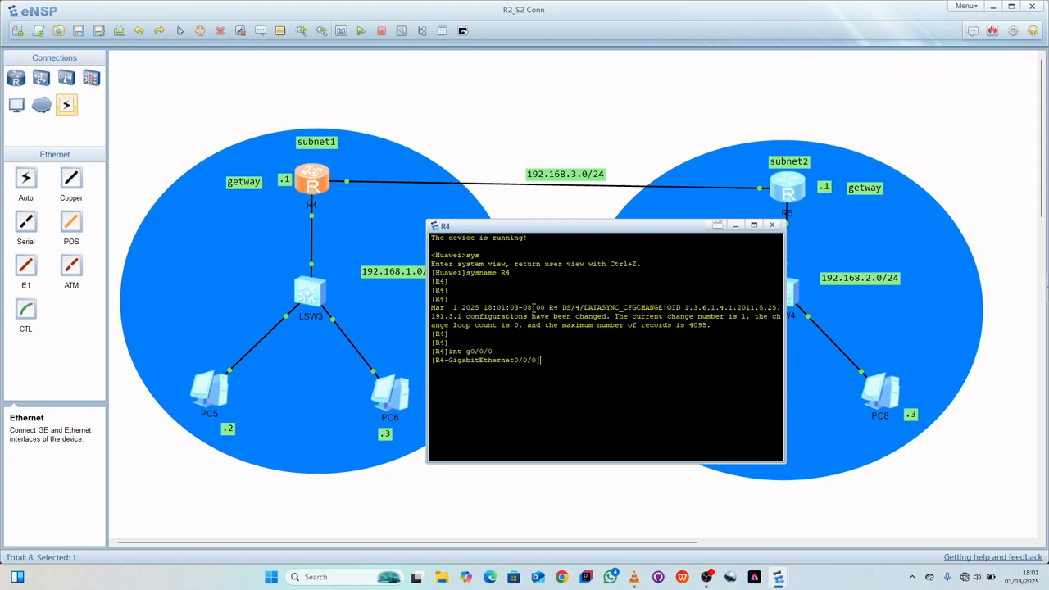
type("ip address 19")
type("2.168")
type(".1.1 24")
key("Return")
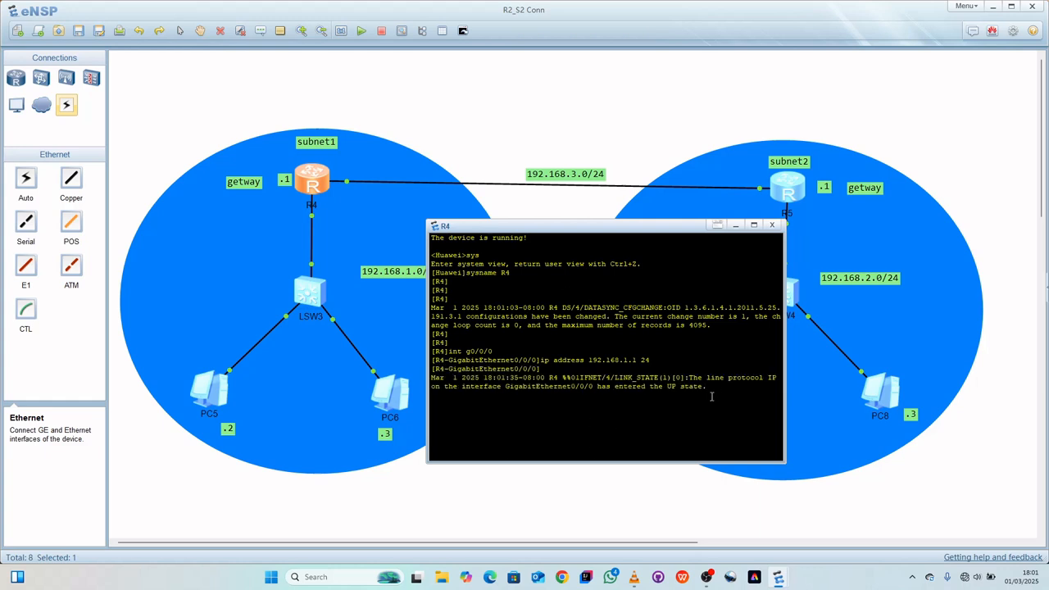
left_click(771, 225)
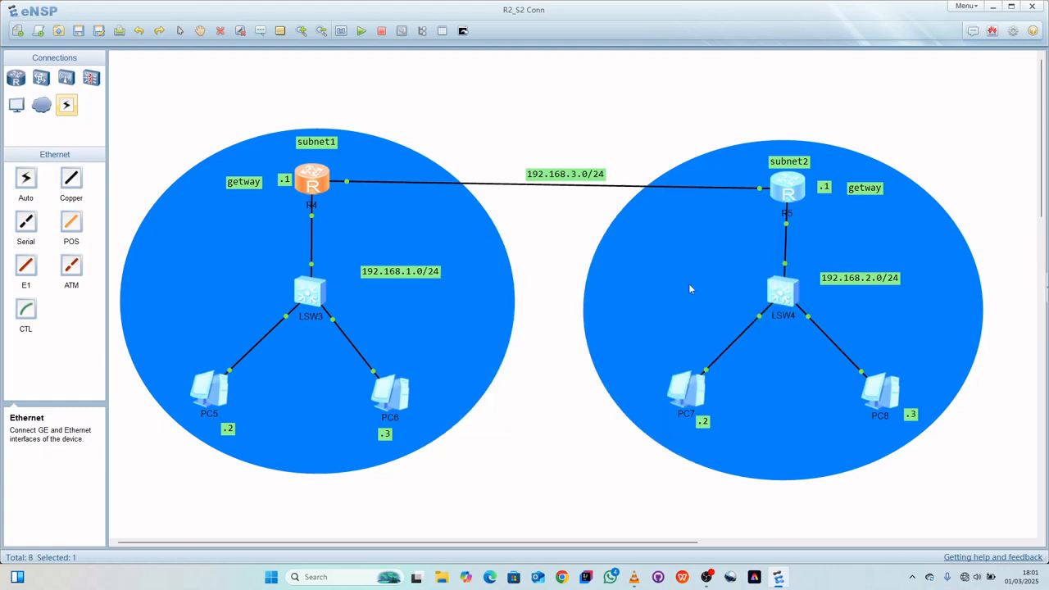
Open R5's console, enter system view and set the router's system name to R5.
double_click(794, 190)
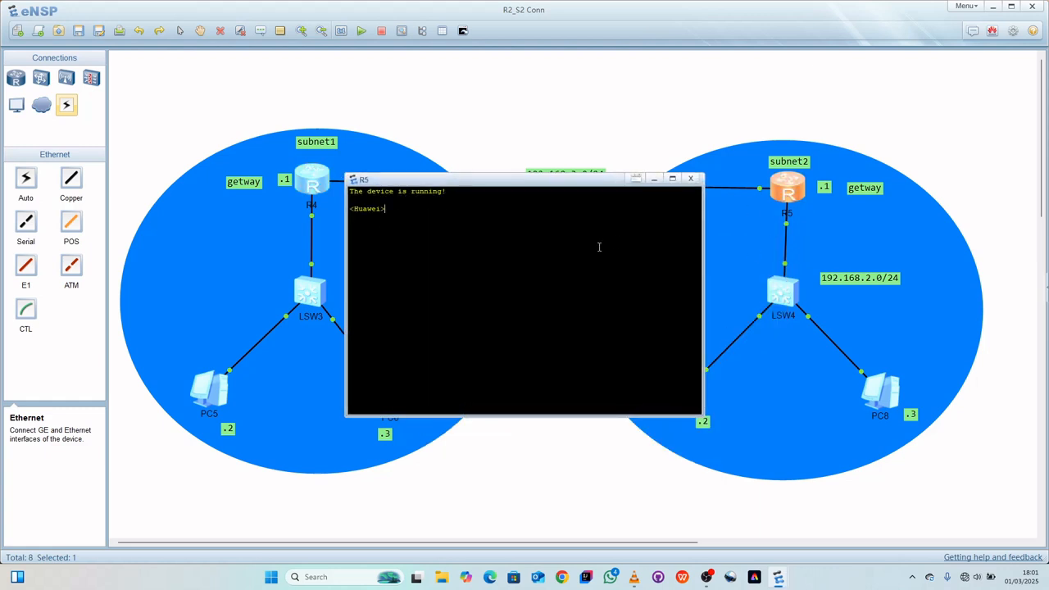
type("sys")
key("Return")
type("sys")
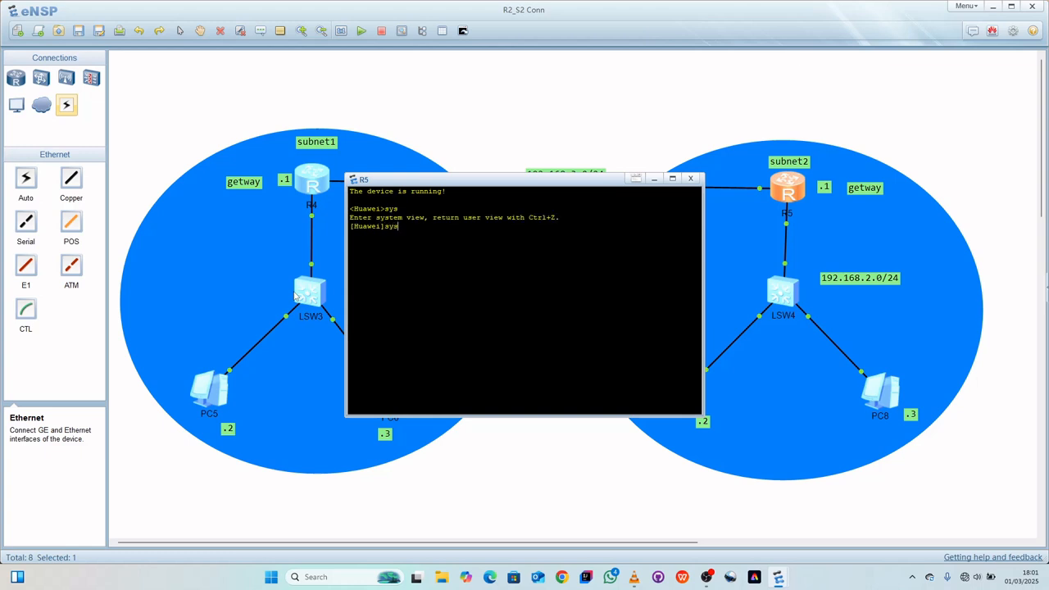
type("name R5")
key("Return")
key("Return")
key("Return")
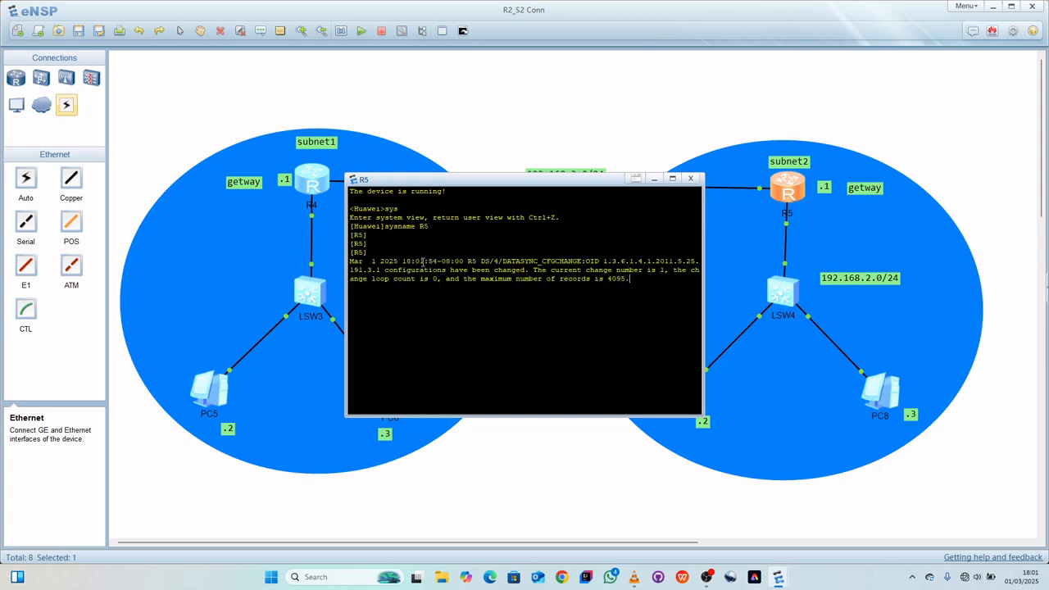
key("Return")
key("Return")
key("Return")
key("Return")
type("INT")
key("BackSpace")
key("BackSpace")
type("inf")
type("t")
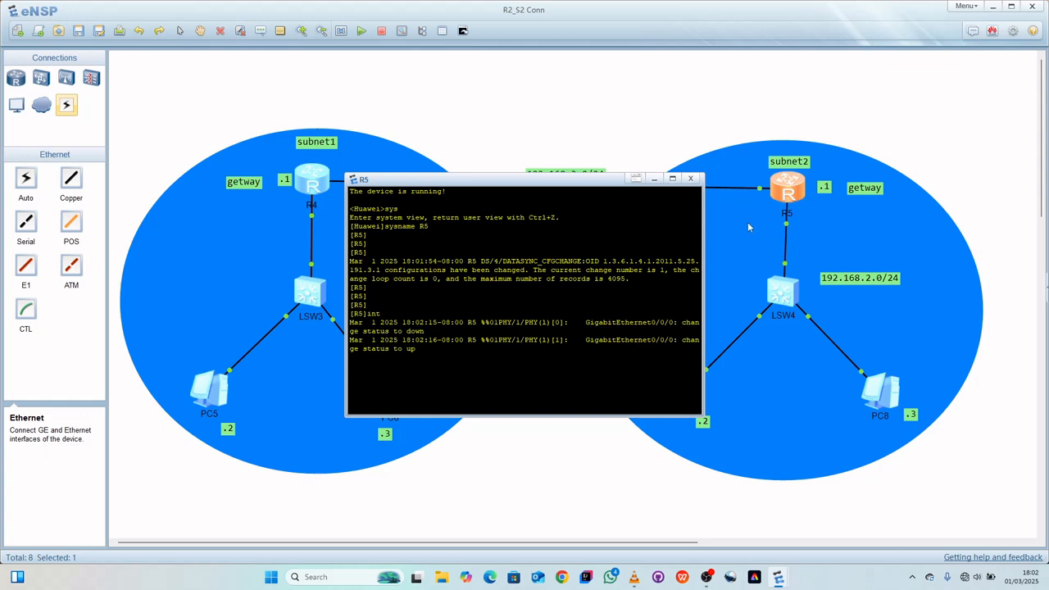
left_click(715, 211)
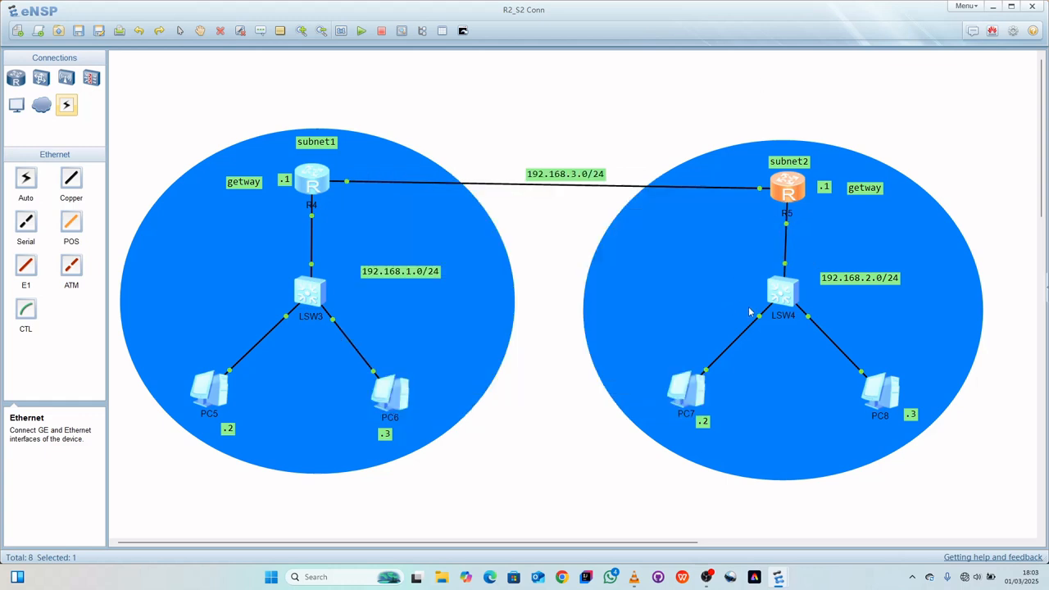
Nudge LSW4 slightly to line up its link beneath R5.
left_click(786, 227)
mouse_move(787, 286)
left_mouse_down()
mouse_move(777, 285)
mouse_move(788, 284)
left_mouse_up()
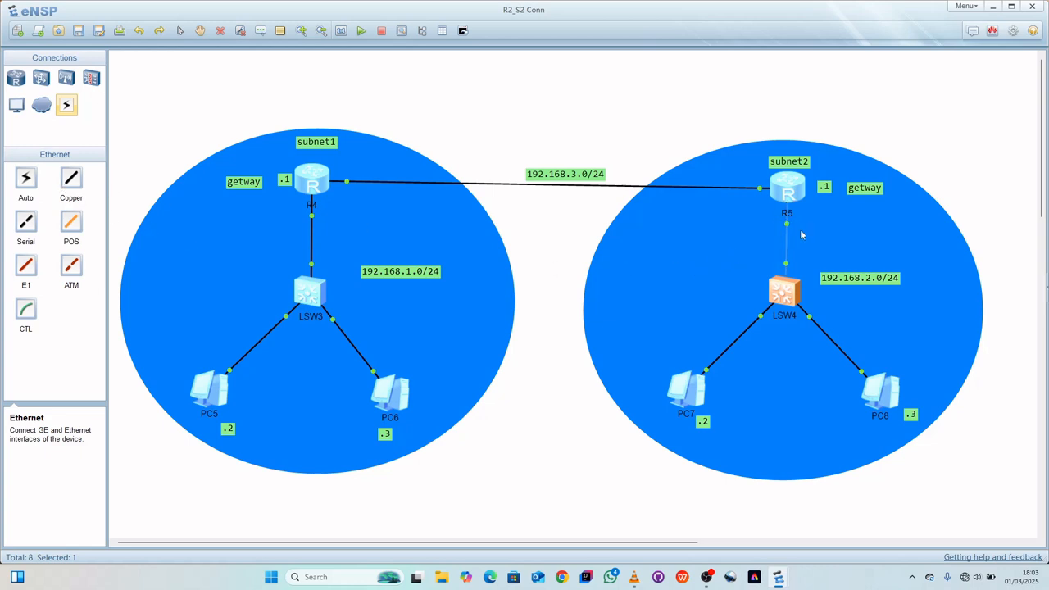
Reopen R5's console, clear the incomplete command and enter interface view for g0/0/1.
double_click(789, 187)
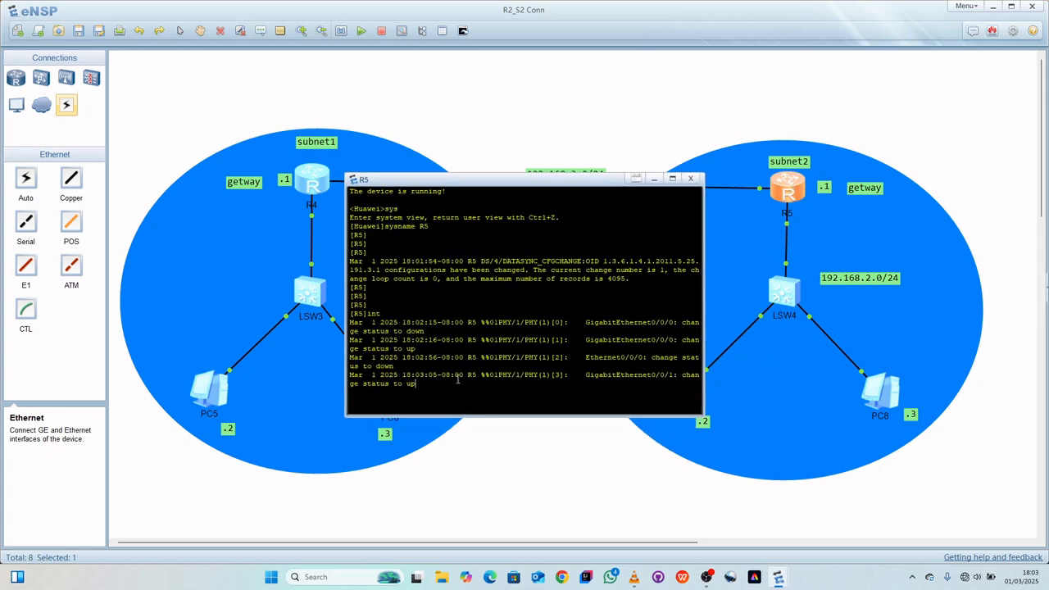
key("Return")
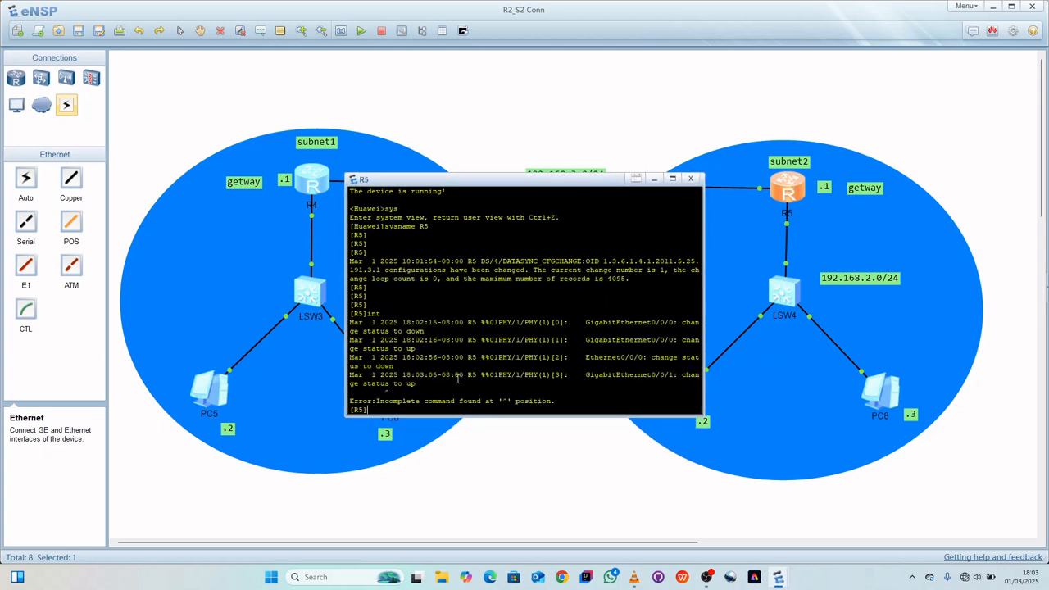
key("Return")
key("Return")
key("Return")
key("Return")
key("Return")
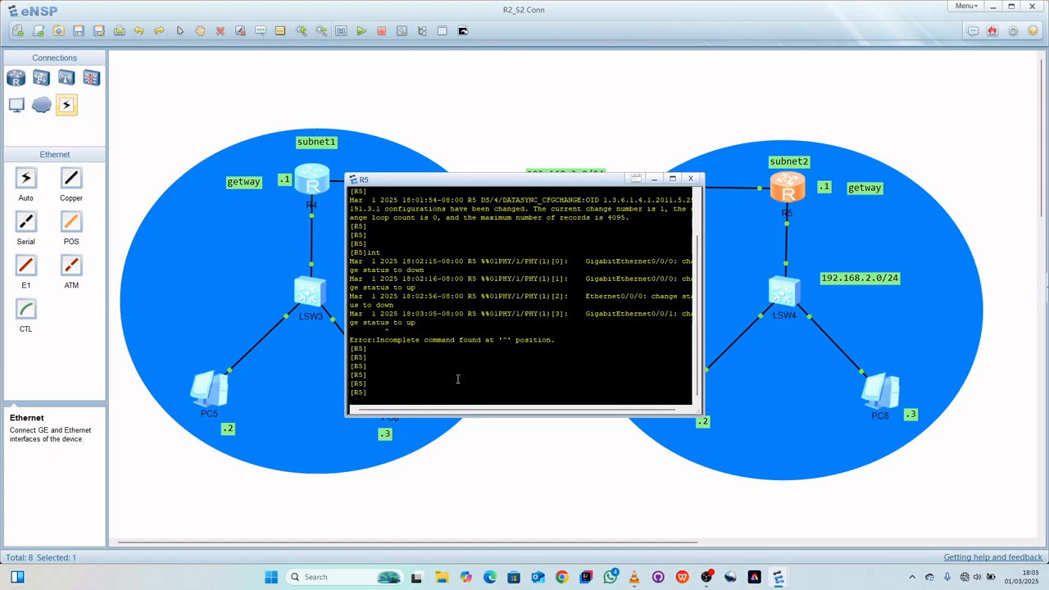
type("in")
type("t g0/0/1")
key("Return")
Assign IP address 192.168.2.1 24 to R5's g0/0/1 interface and close the console.
type("ip ")
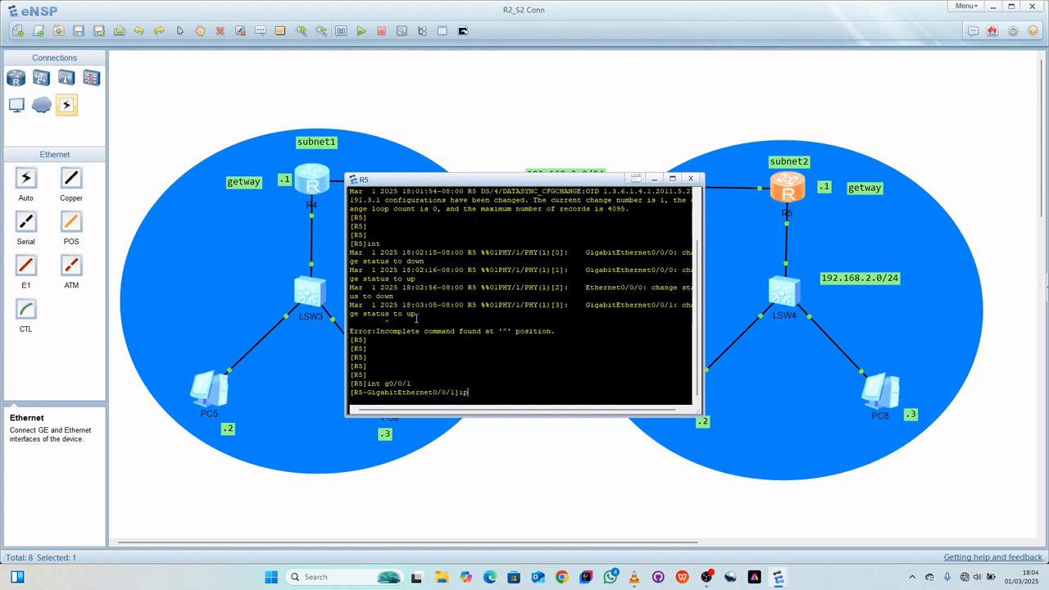
type("address 192.168.2.1 24")
key("Return")
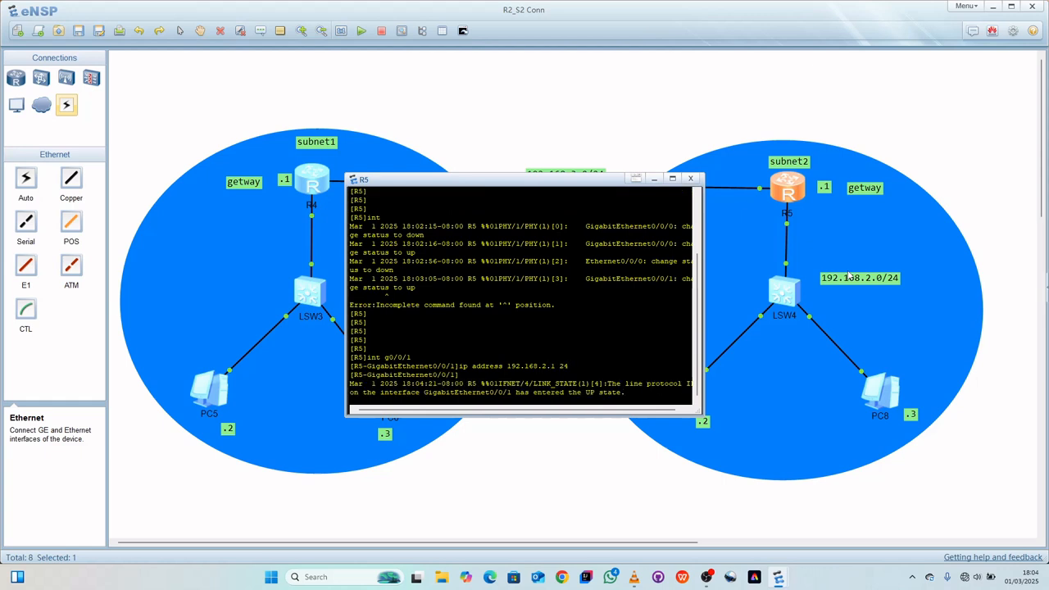
left_click(693, 179)
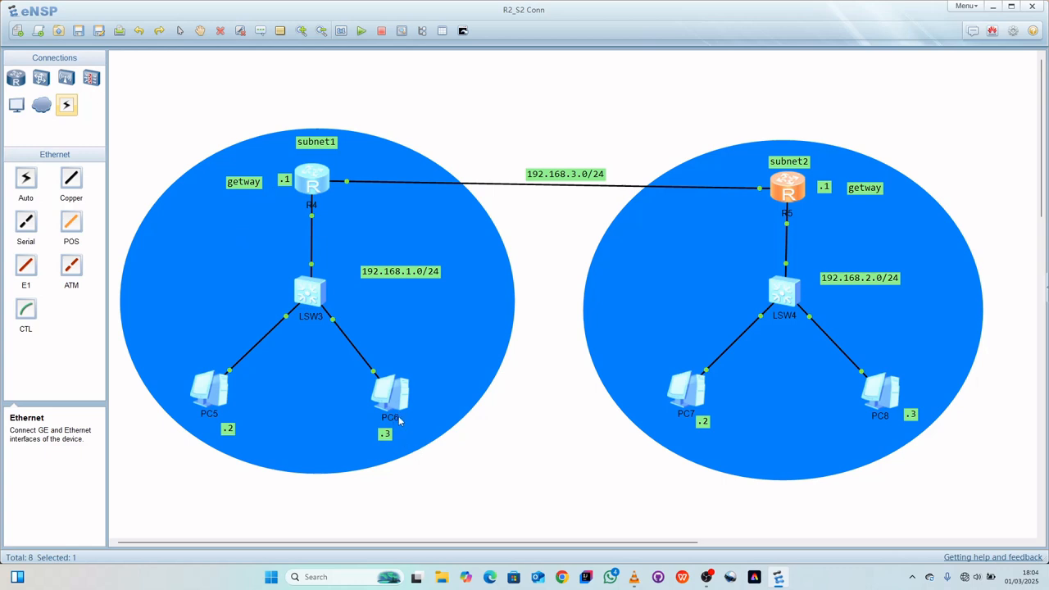
Ping gateway 192.168.1.1 from PC5's command line, moving its window clear of subnet1.
double_click(208, 391)
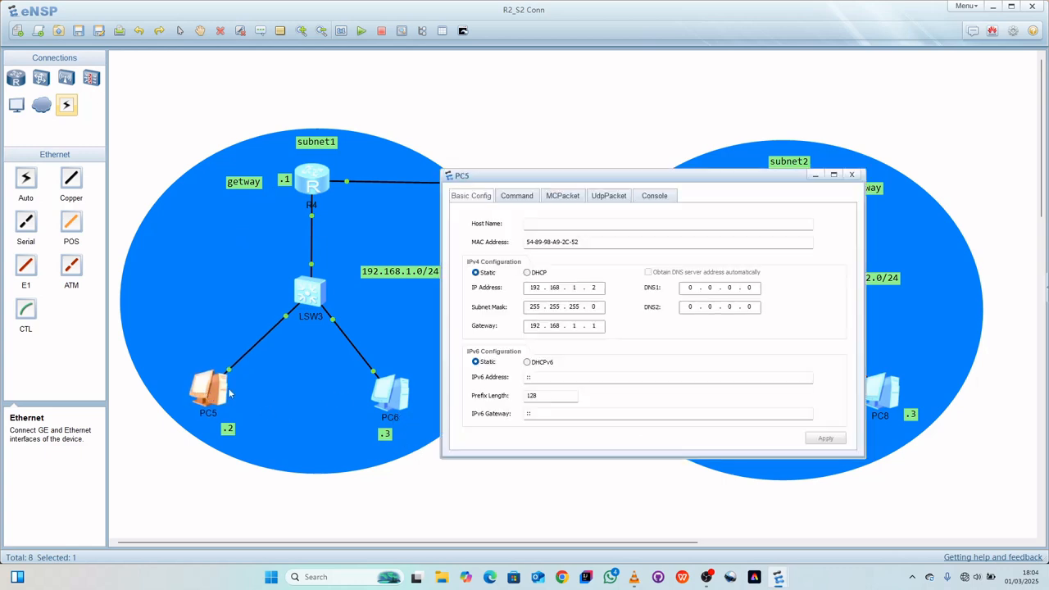
left_click(511, 200)
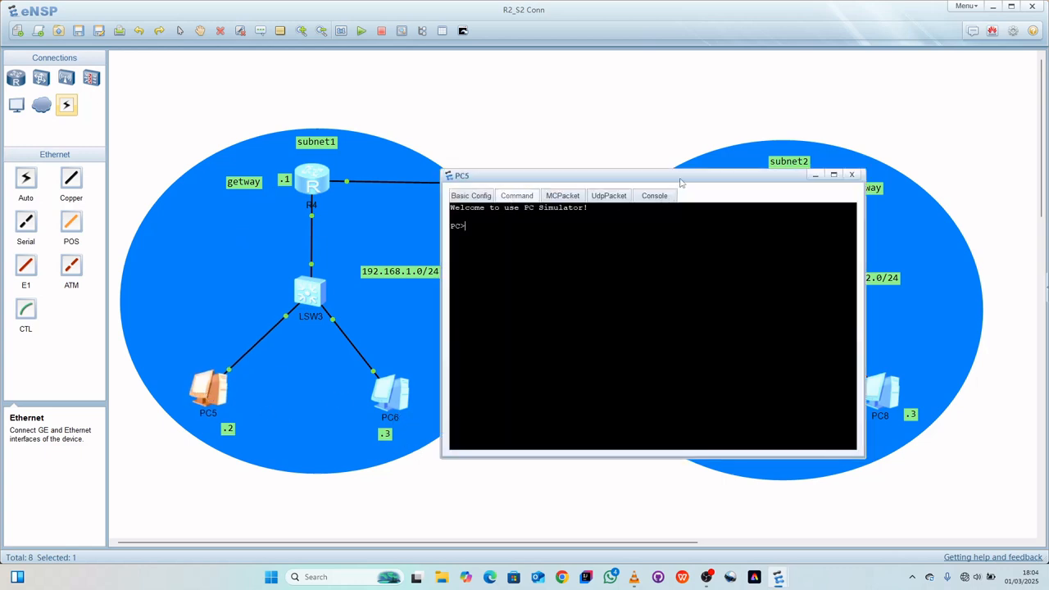
left_click_drag(680, 182, 789, 197)
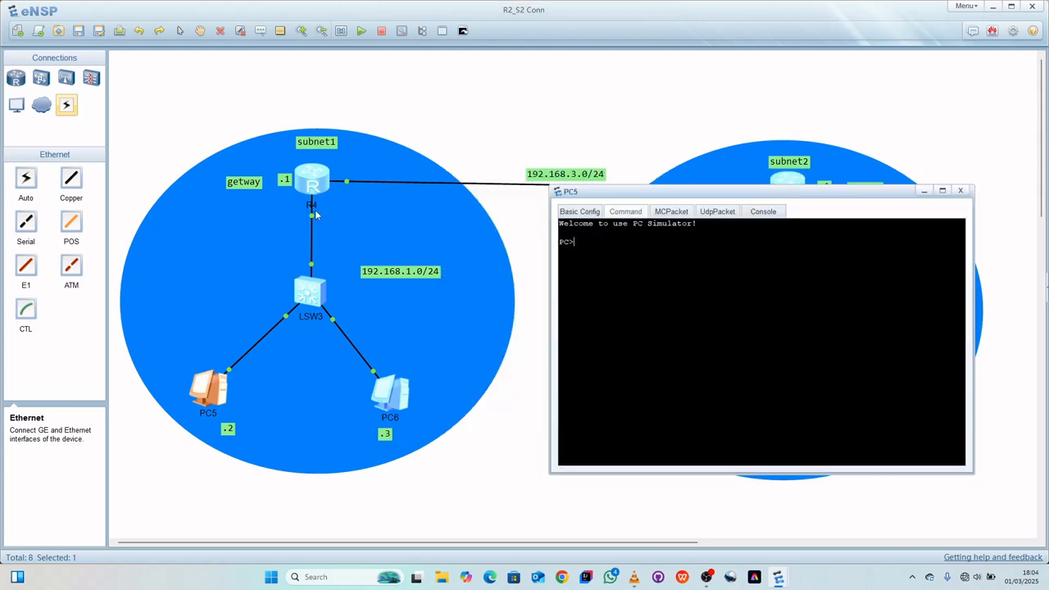
type("ping 192.168.1.1")
key("Return")
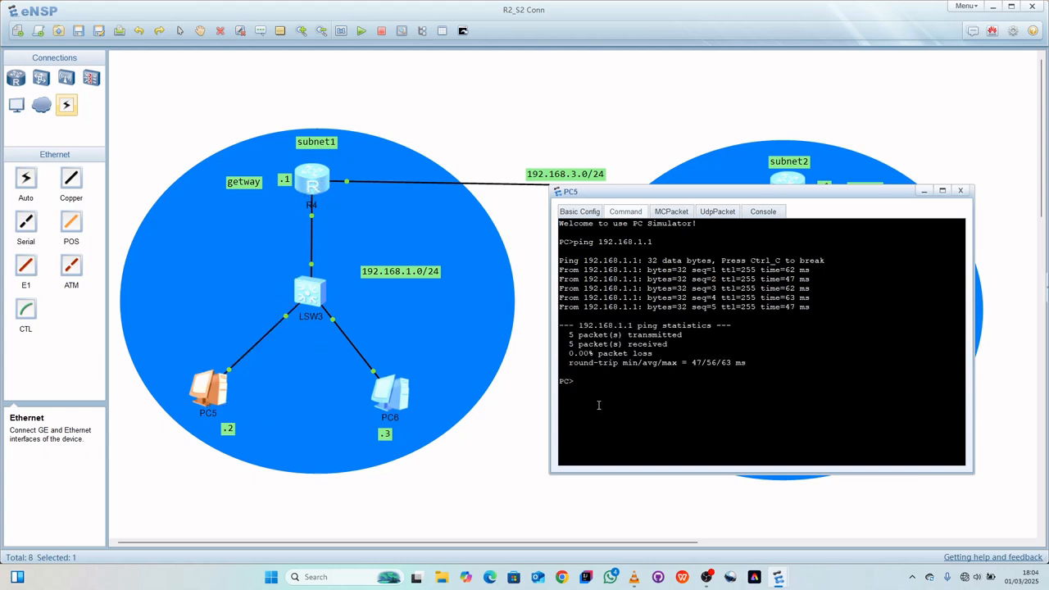
Ping PC6 at 192.168.1.3 from PC5's command line, and close the PC5 window.
key("Up")
key("BackSpace")
type("3")
key("Return")
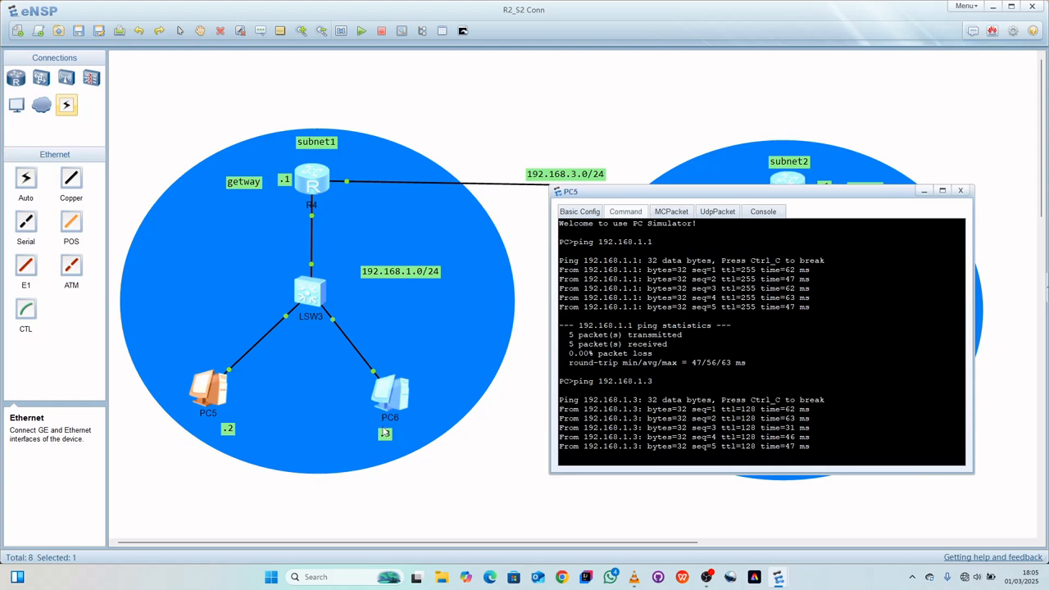
left_click(961, 190)
Open PC7's command line and ping subnet2's gateway at 192.168.2.1.
double_click(683, 399)
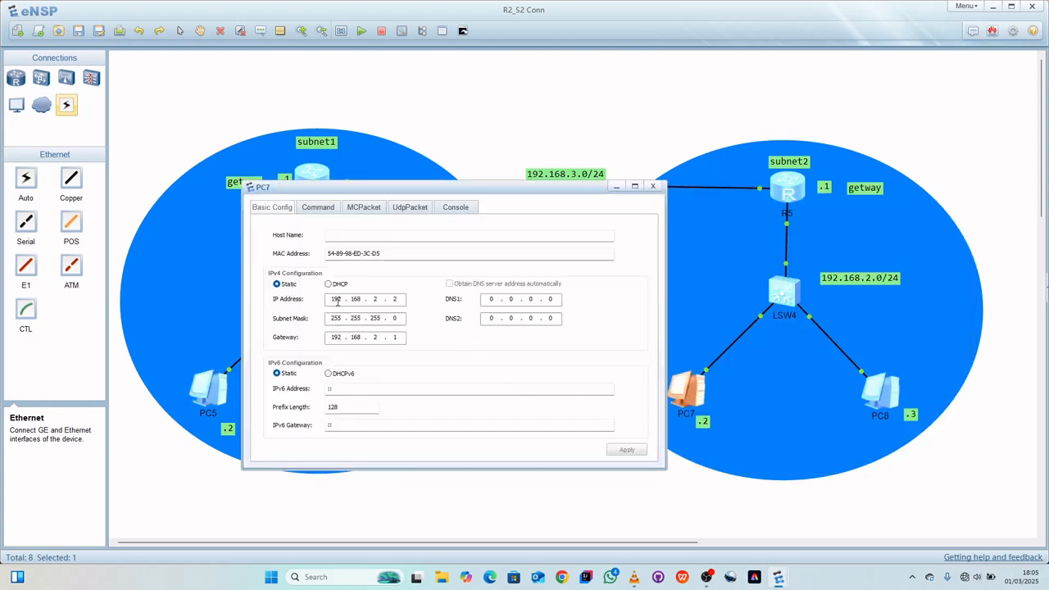
left_click(319, 210)
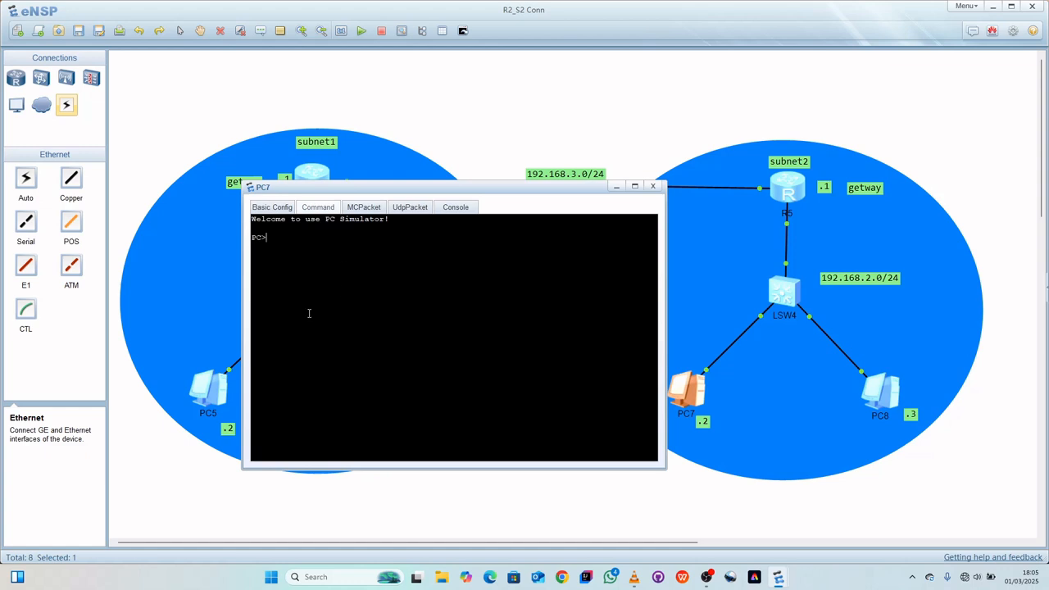
type("pimg")
key("BackSpace")
type("ng 0")
key("BackSpace")
type("9")
type("192")
type(".168")
type(".2.1")
key("Return")
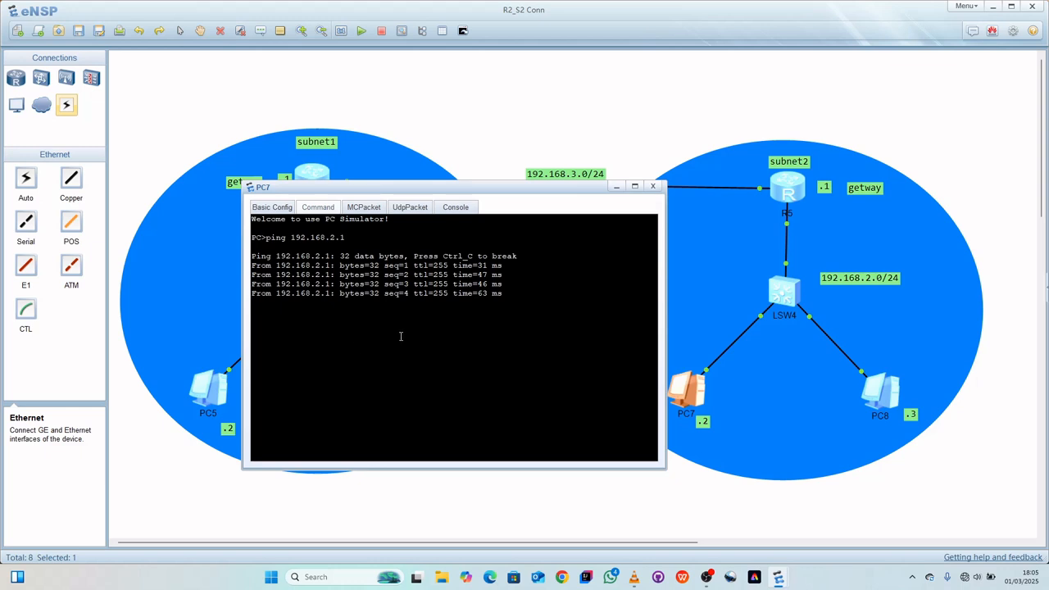
Close the PC7 window, ping PC7 at 192.168.2.2 from PC5's command line, and minimise the PC5 window.
left_click(652, 186)
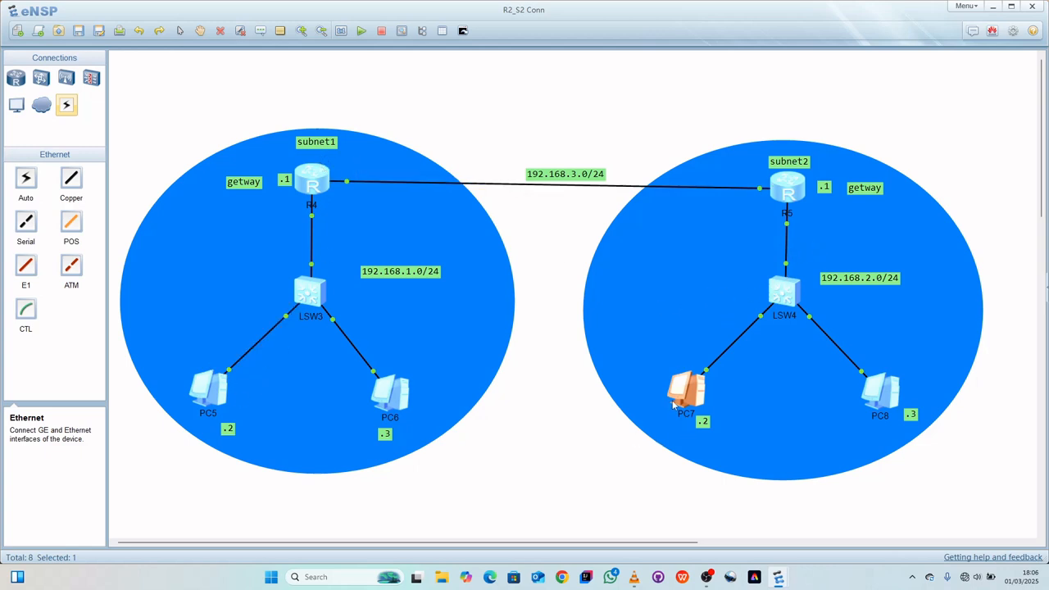
double_click(211, 397)
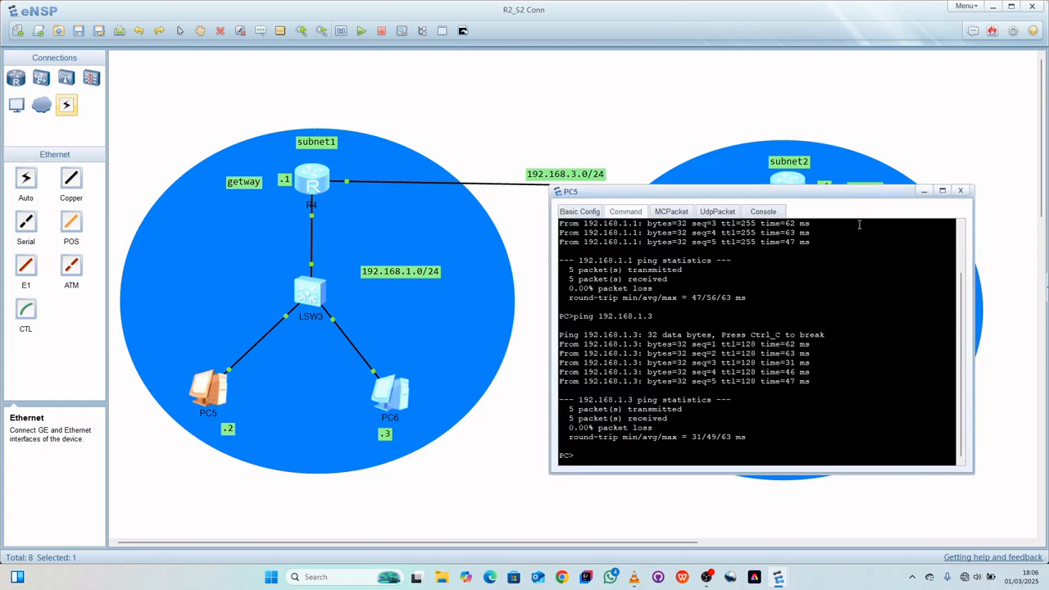
left_click_drag(830, 197, 300, 180)
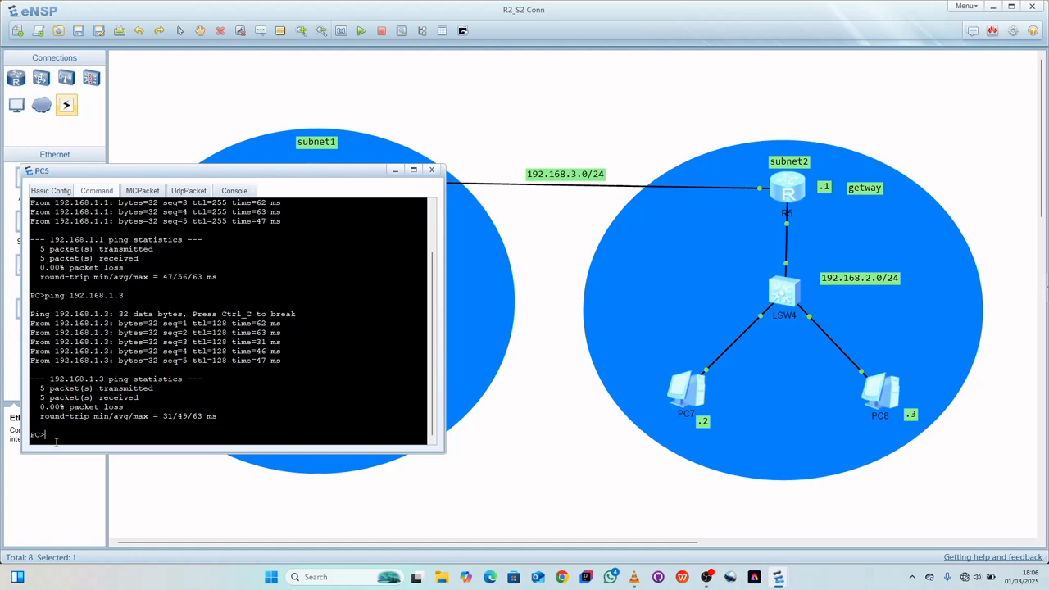
key("Up")
key("BackSpace")
type("2.168.2.2")
key("Return")
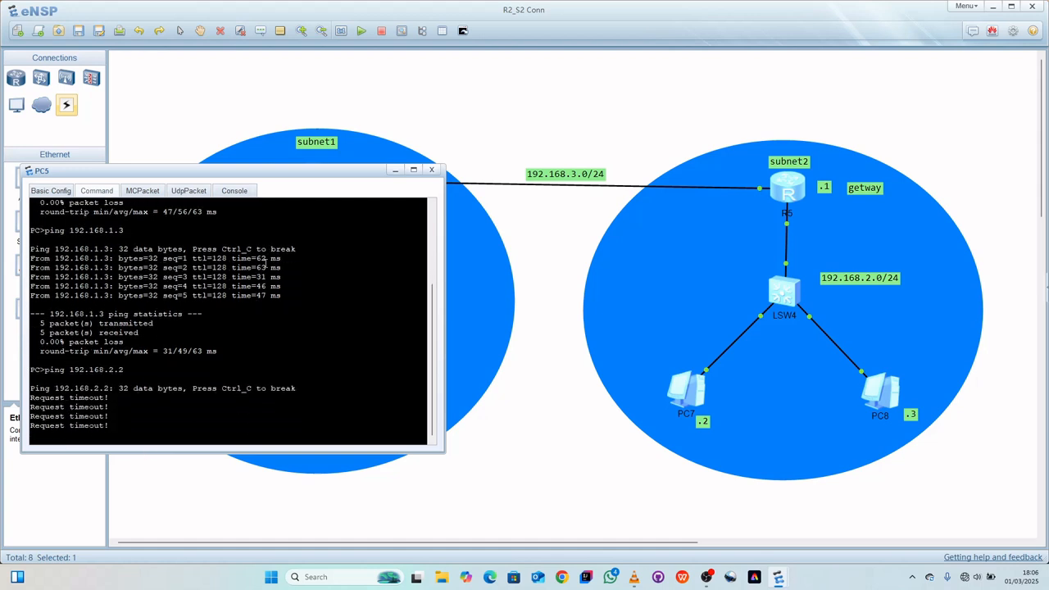
left_click(393, 171)
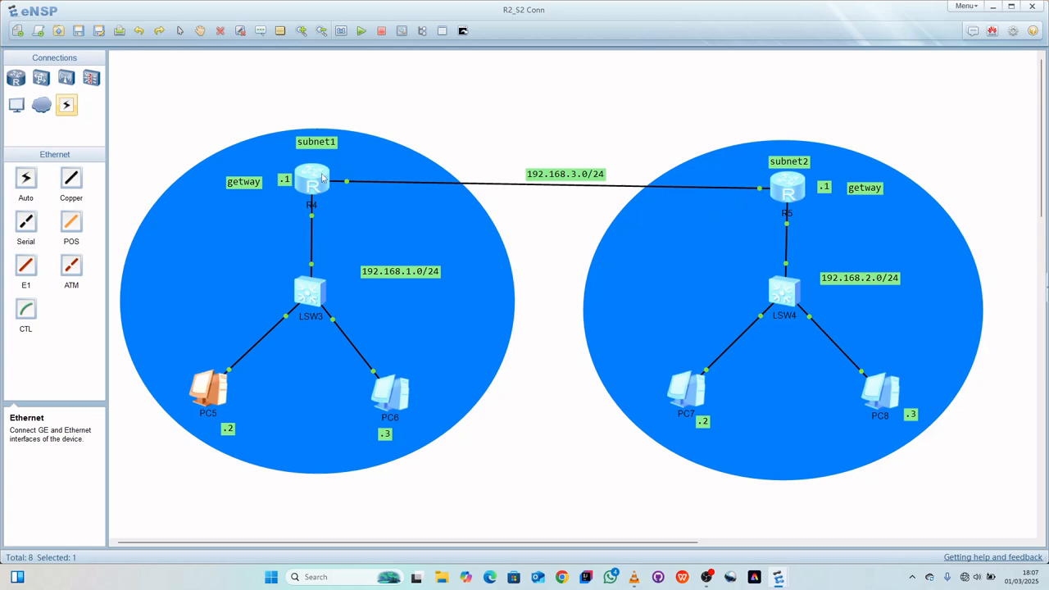
Remove the connection between routers R4 and R5.
left_click(620, 187)
mouse_move(351, 185)
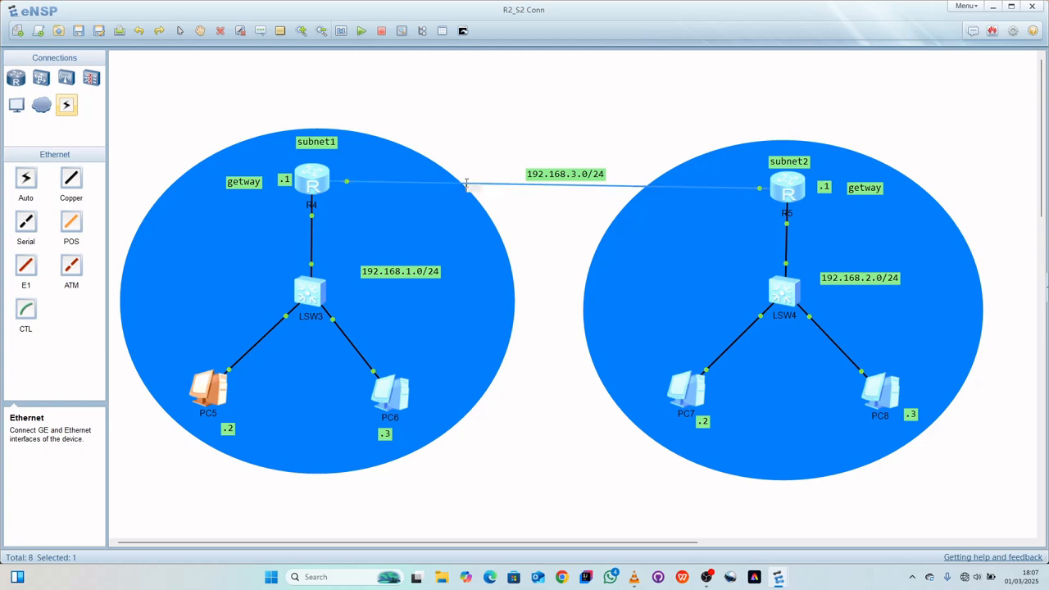
right_click(462, 187)
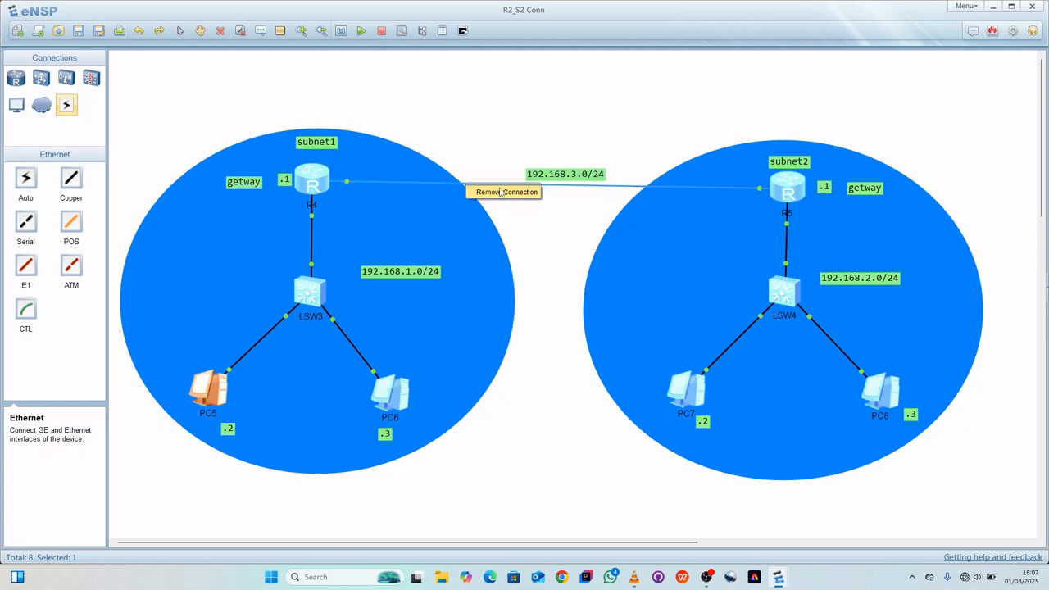
left_click(502, 192)
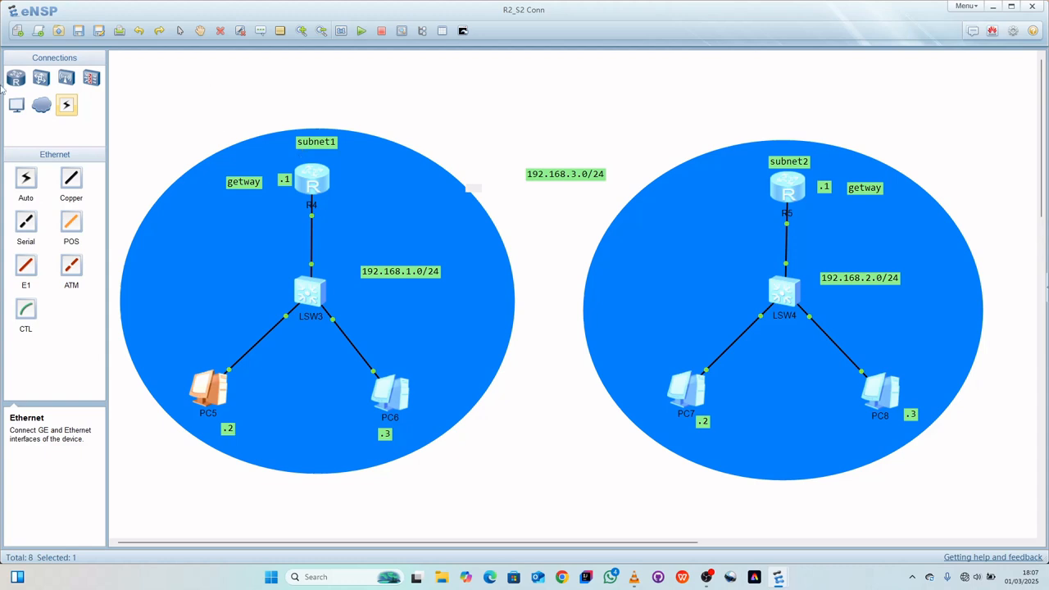
Connect R4's GE 0/0/1 to R5's GE 0/0/0 with a Copper cable.
left_click(69, 185)
left_click(312, 184)
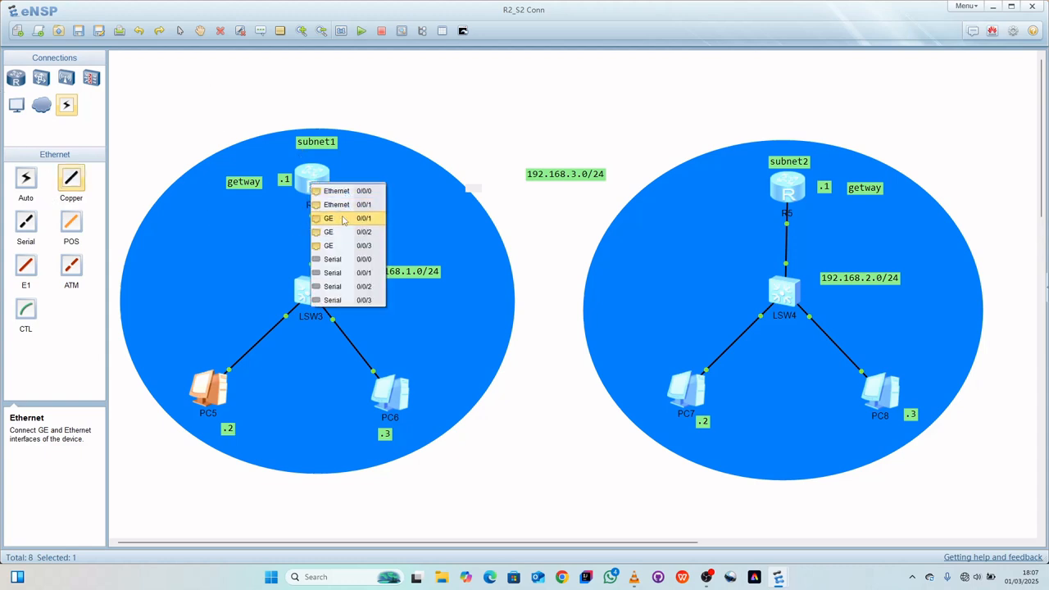
left_click(342, 219)
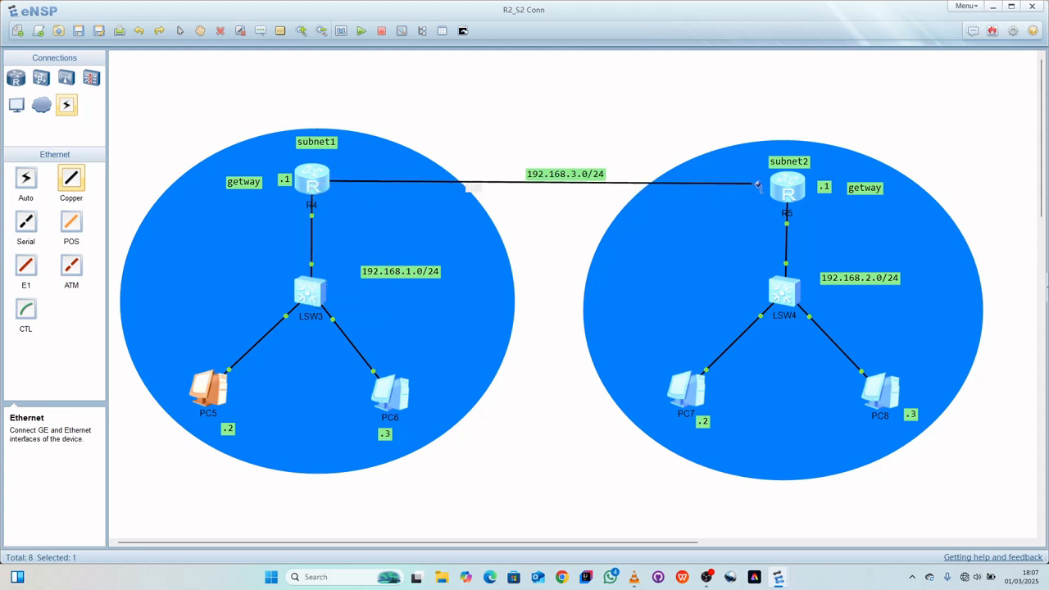
left_click(788, 188)
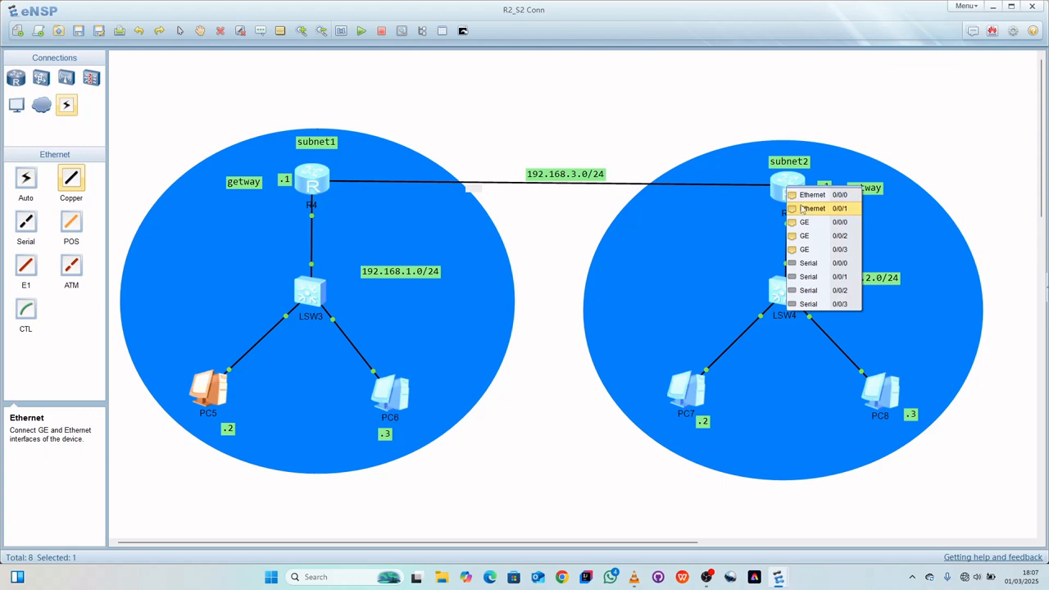
left_click(807, 223)
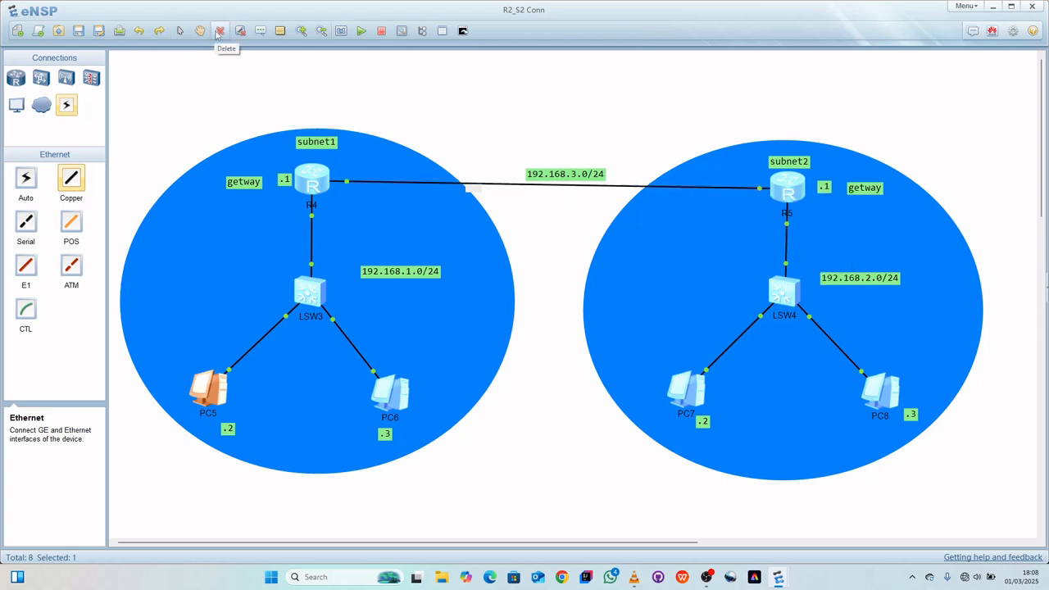
Add the text label .2 at R4's end of the inter-router link and .3 at R5's end.
left_click(182, 33)
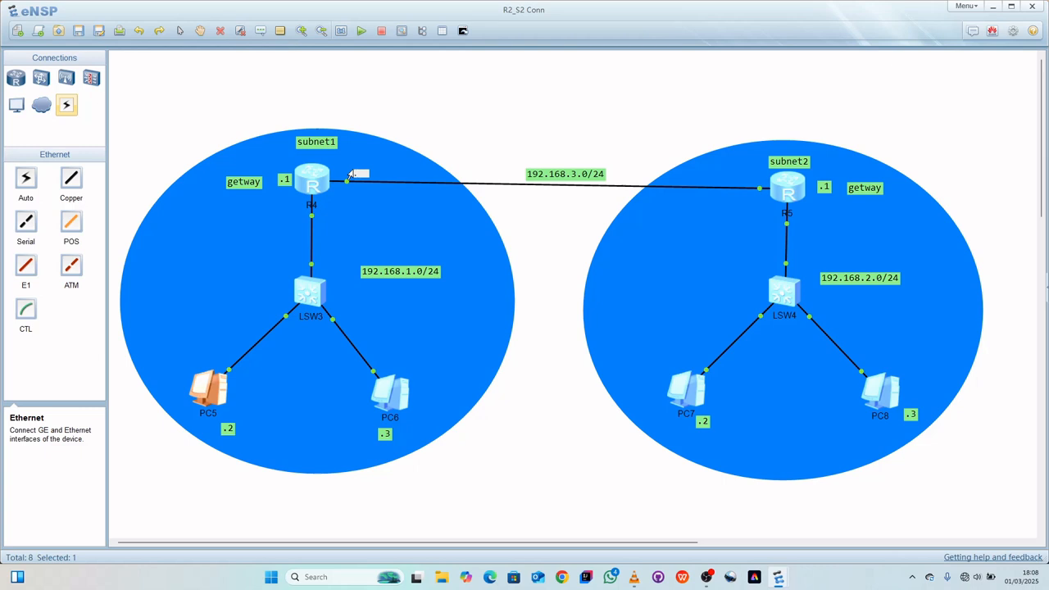
type(".1")
left_click(266, 53)
left_click(755, 179)
type(".3")
left_click(733, 158)
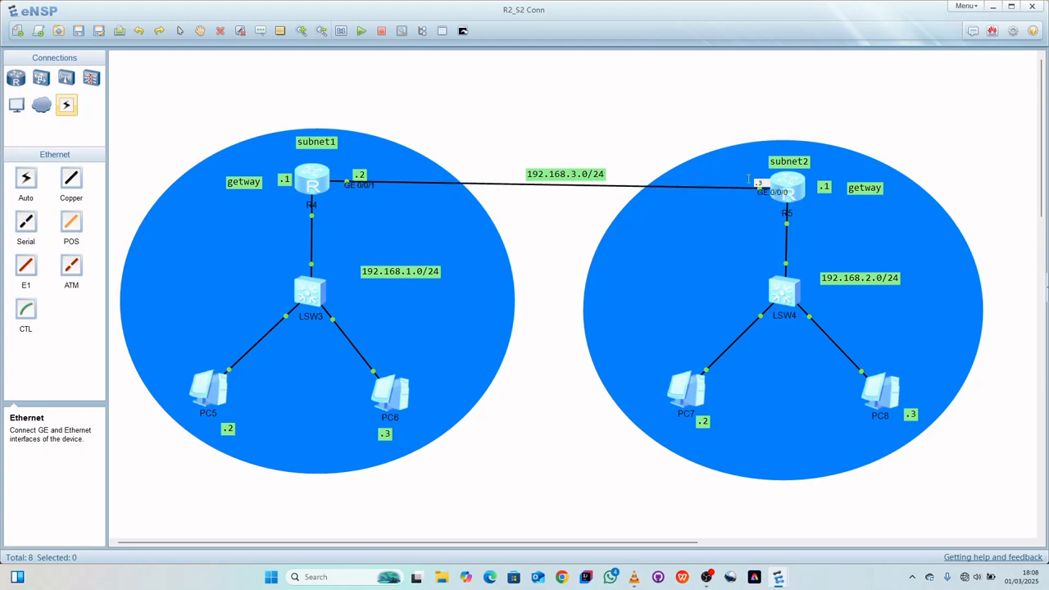
left_click(678, 103)
Reposition the .3 and .2 labels just above the ends of the link between R5 and R4.
left_click_drag(753, 182, 756, 190)
left_click_drag(759, 180, 753, 173)
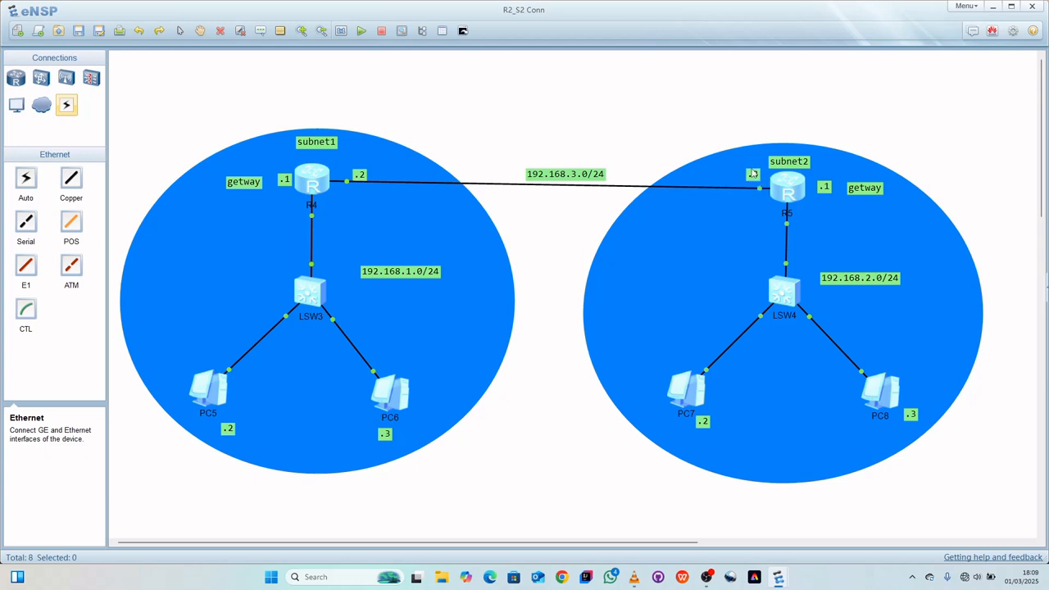
left_click_drag(364, 171, 357, 172)
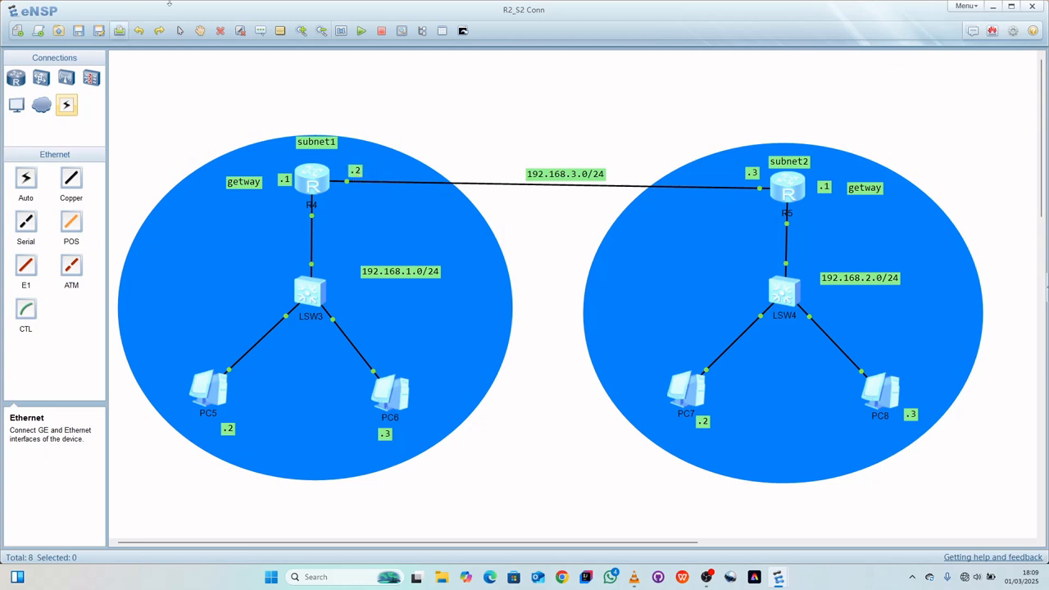
Open R4's console, move it clear of subnet1, quit the g0/0/0 interface view and re-enter the system view.
double_click(312, 186)
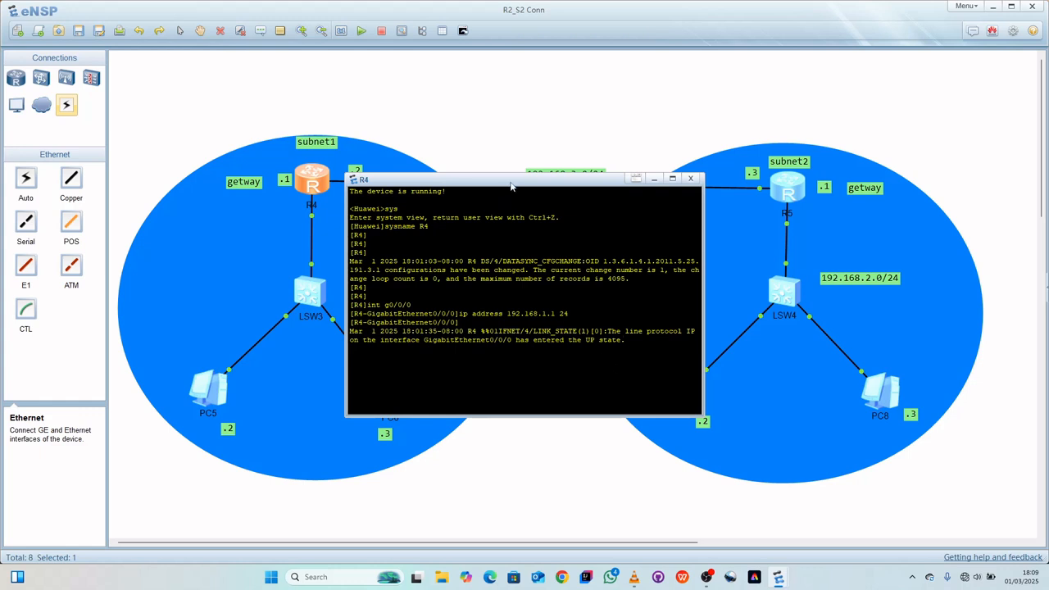
left_click_drag(510, 186, 688, 197)
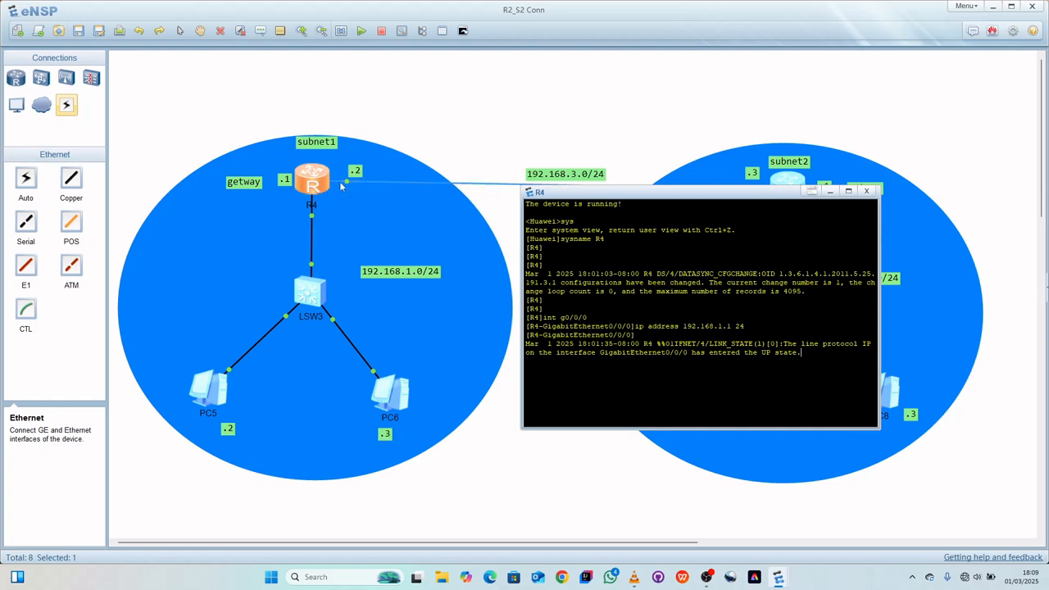
mouse_move(348, 181)
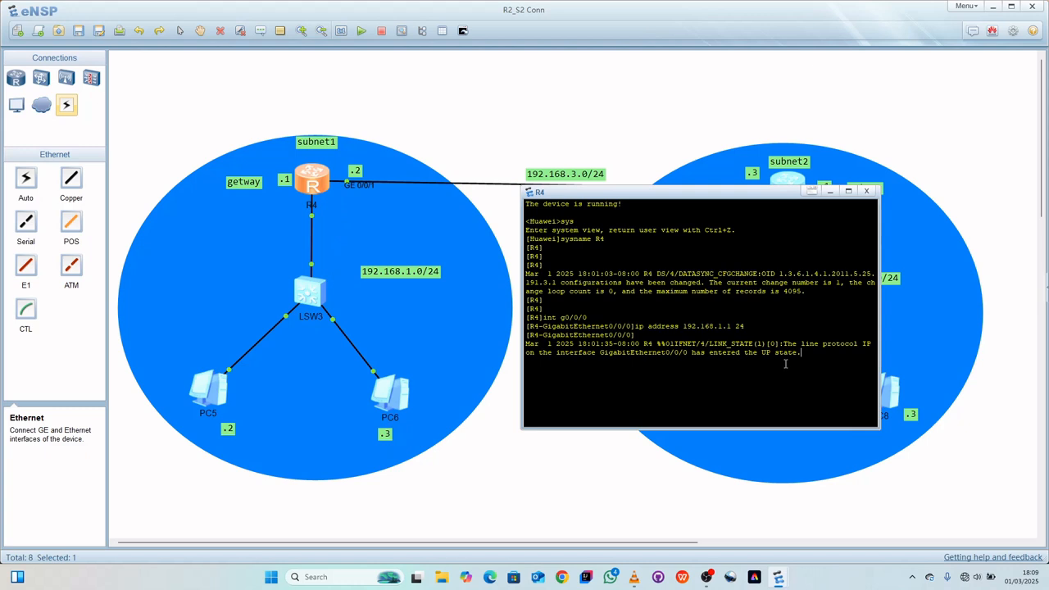
key("Return")
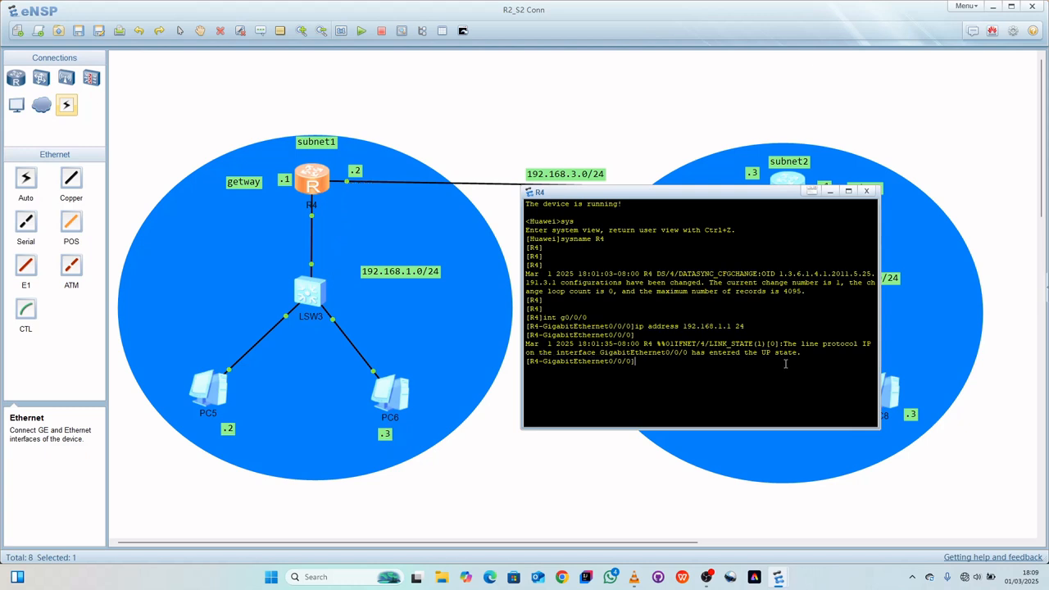
type("q")
key("Return")
type("q")
key("Return")
key("Return")
key("Return")
type("sys")
key("Return")
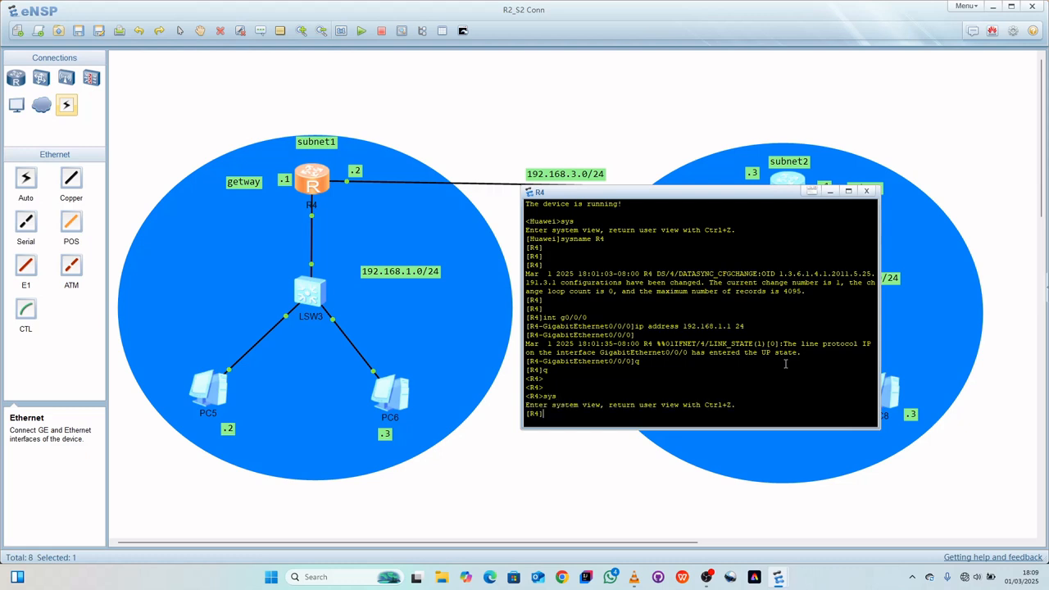
key("Return")
key("Return")
key("Return")
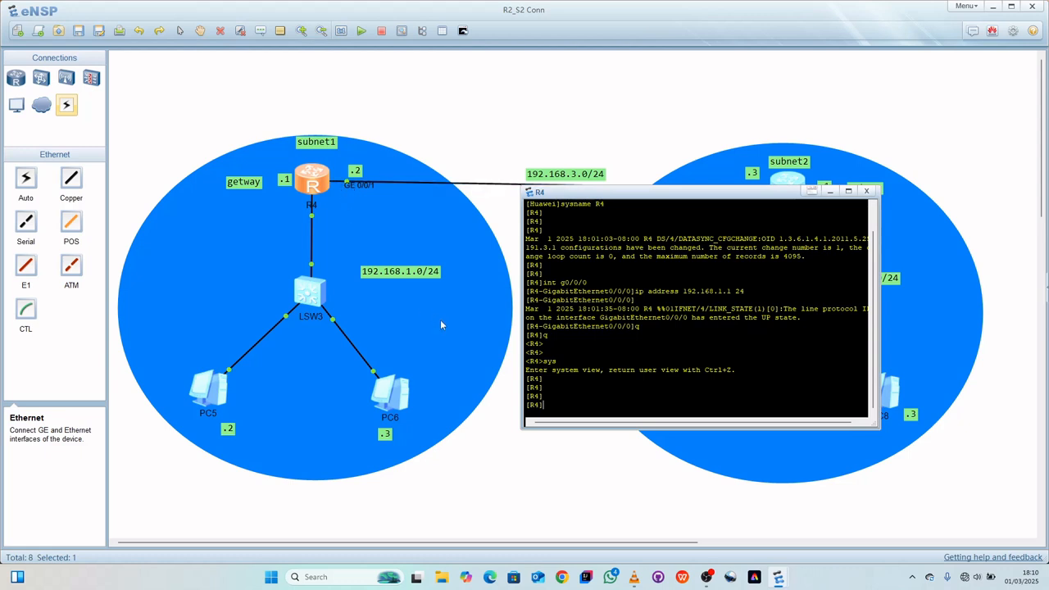
Enter R4's g0/0/1 interface view and quit back to the system view.
type("int")
type("go")
key("BackSpace")
type("0/0/1")
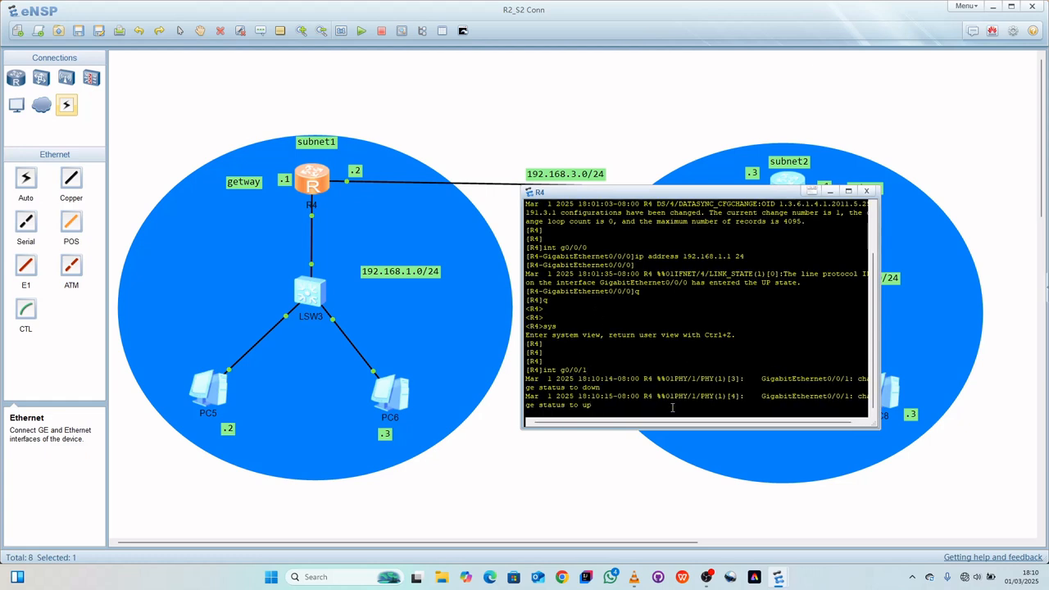
key("Return")
key("Return")
key("Return")
key("Return")
type("q\\")
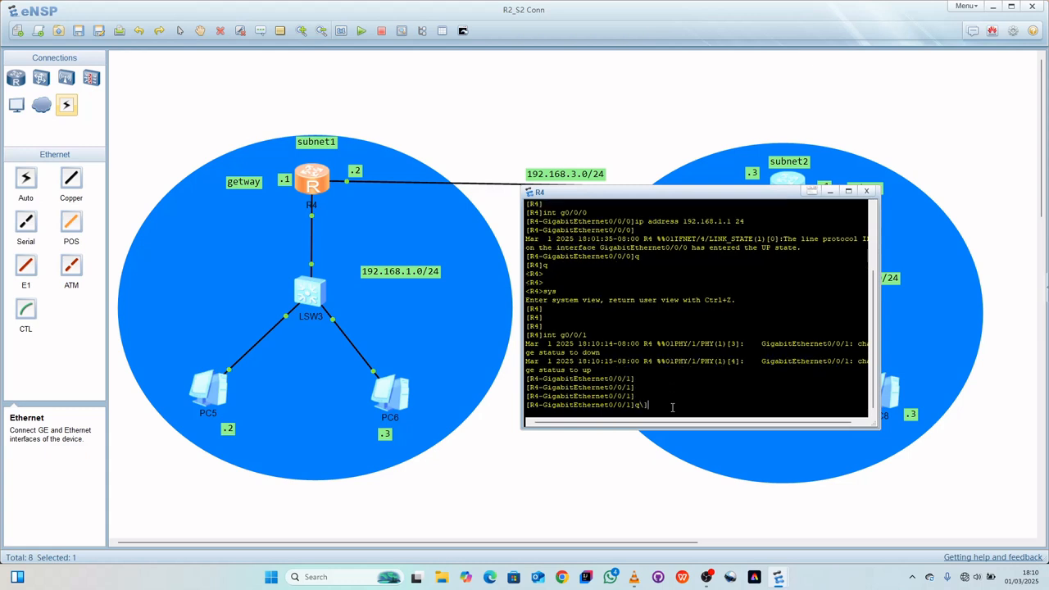
key("BackSpace")
key("Return")
key("Return")
key("Return")
key("Return")
key("Return")
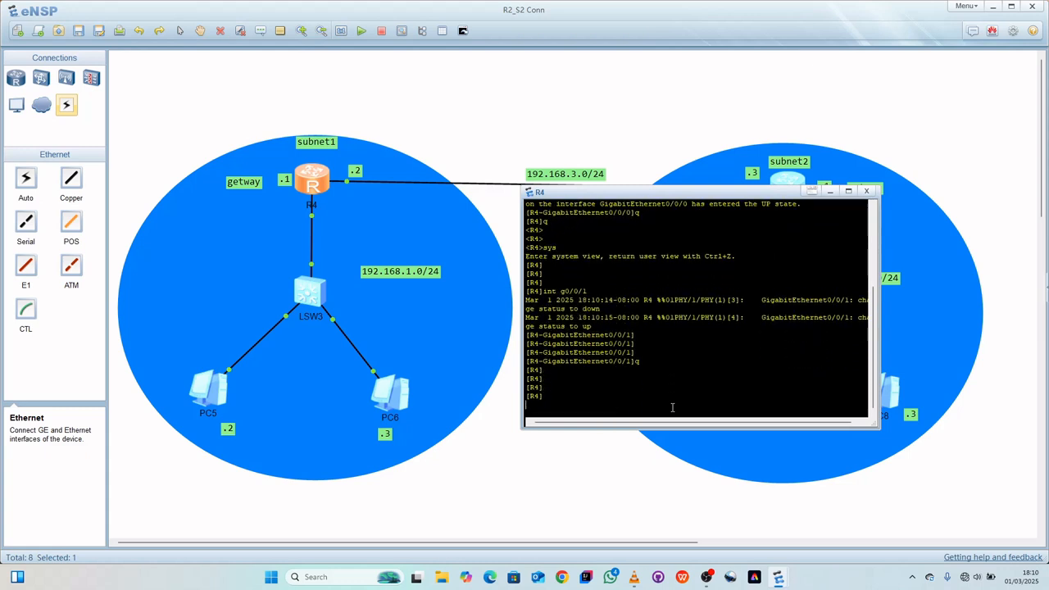
type("in")
key("BackSpace")
key("BackSpace")
key("BackSpace")
key("BackSpace")
type("ip address 192.168.1.1 24")
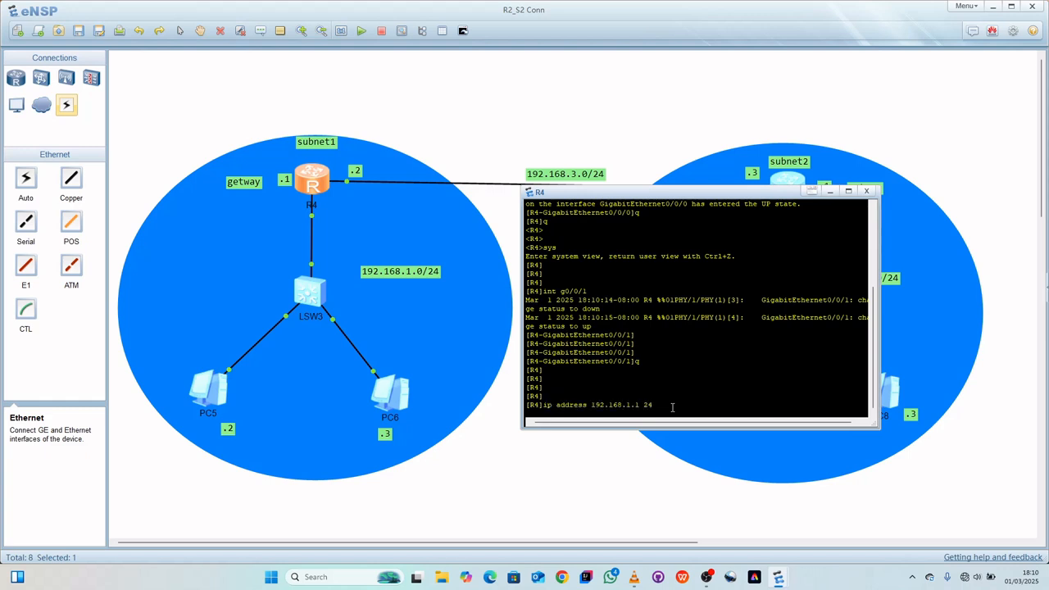
key("BackSpace")
key("BackSpace")
key("BackSpace")
key("BackSpace")
key("BackSpace")
key("BackSpace")
key("BackSpace")
key("BackSpace")
key("BackSpace")
key("BackSpace")
key("BackSpace")
key("BackSpace")
key("BackSpace")
key("BackSpace")
key("BackSpace")
key("BackSpace")
key("BackSpace")
key("BackSpace")
key("BackSpace")
key("BackSpace")
Assign IP address 192.168.3.2 24 to R4's g0/0/1 interface and close the console.
type("q")
key("Up")
key("Return")
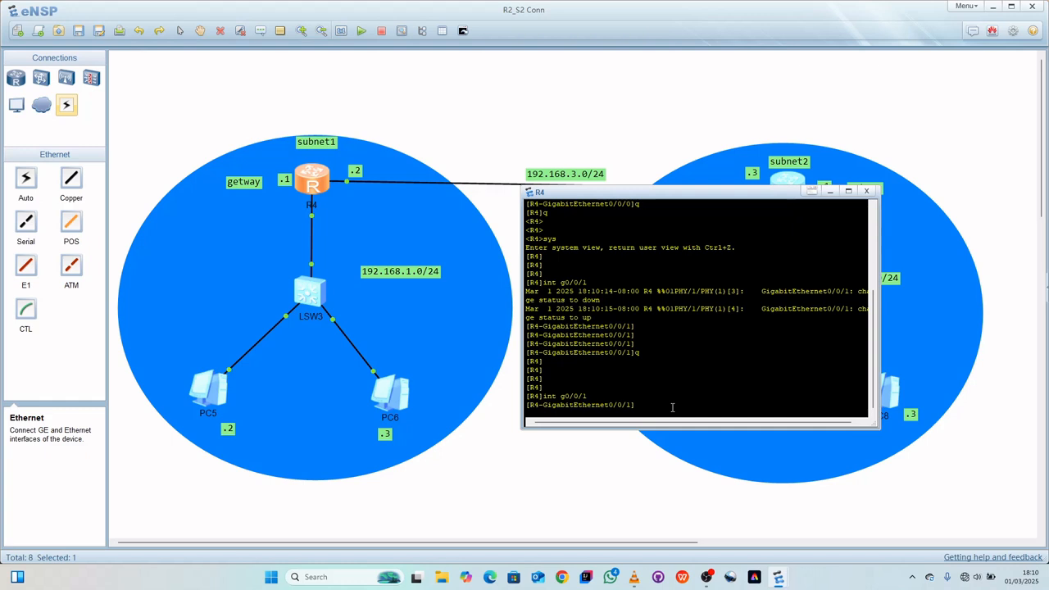
type("ip address 192.168.3.2 24")
key("Return")
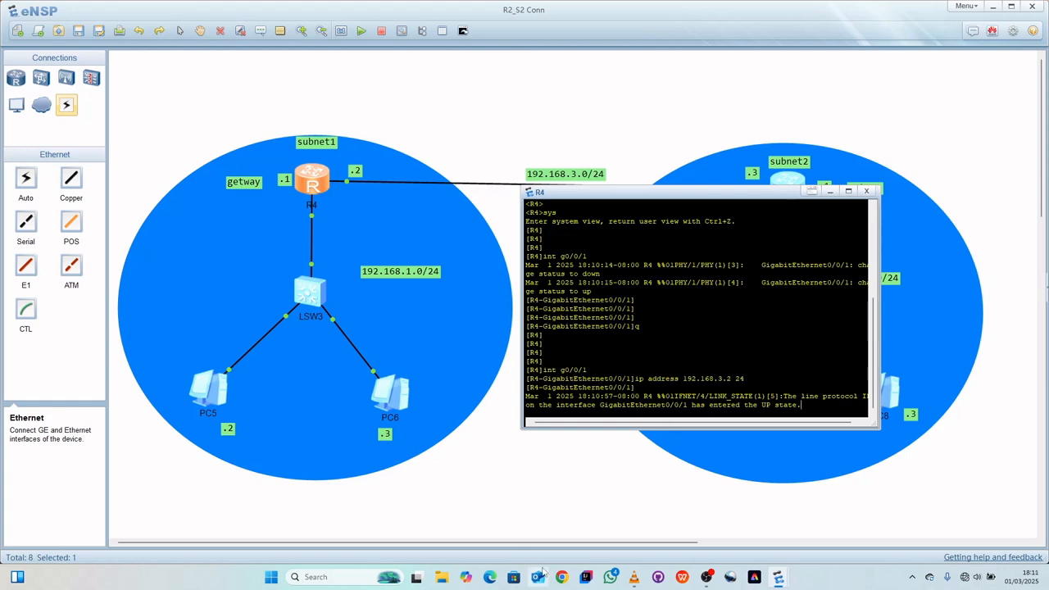
left_click(871, 192)
Open R5's console and quit the g0/0/1 interface view to the system view.
double_click(795, 197)
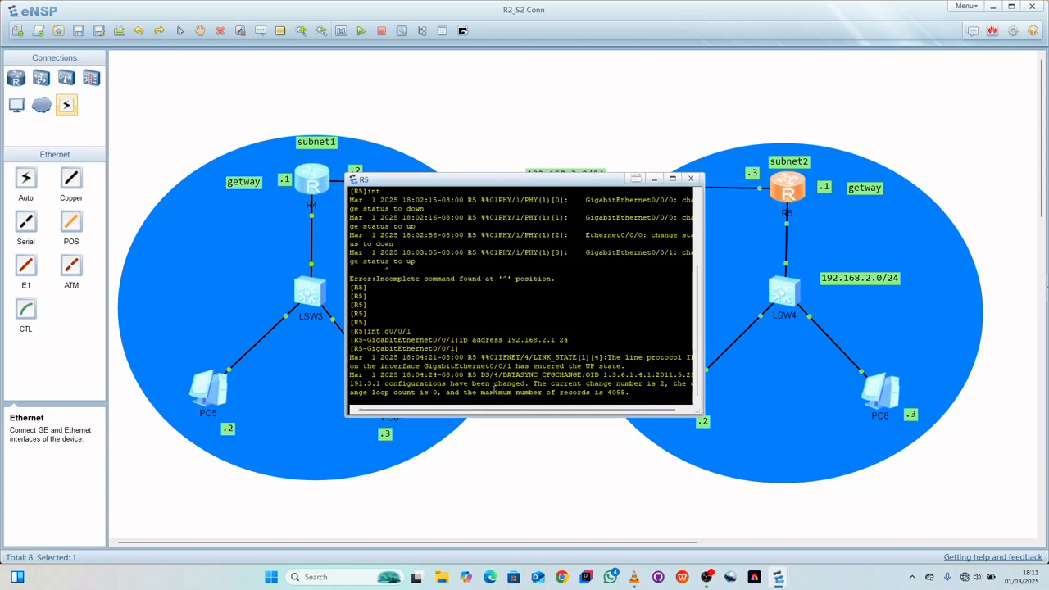
key("Return")
key("Return")
key("Return")
type("q")
key("Return")
key("Return")
key("Return")
key("Return")
key("Return")
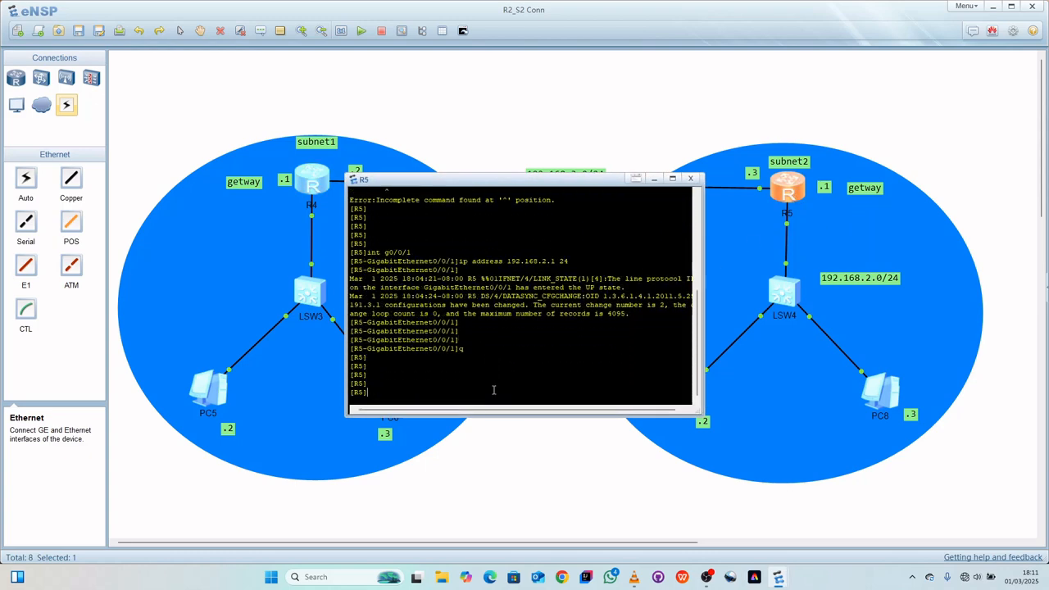
Assign IP address 192.168.3.3 24 to R5's g0/0/0 interface and close the console.
type("int")
mouse_move(759, 189)
type("g0/0/0")
key("Return")
type("ip")
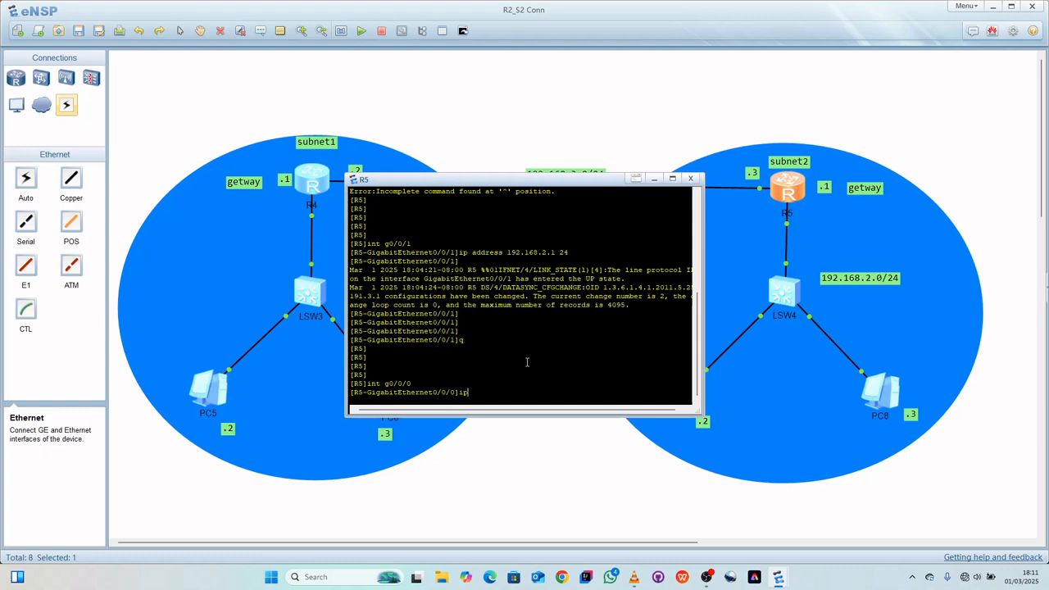
type(" address 192.168.")
left_click_drag(520, 181, 515, 202)
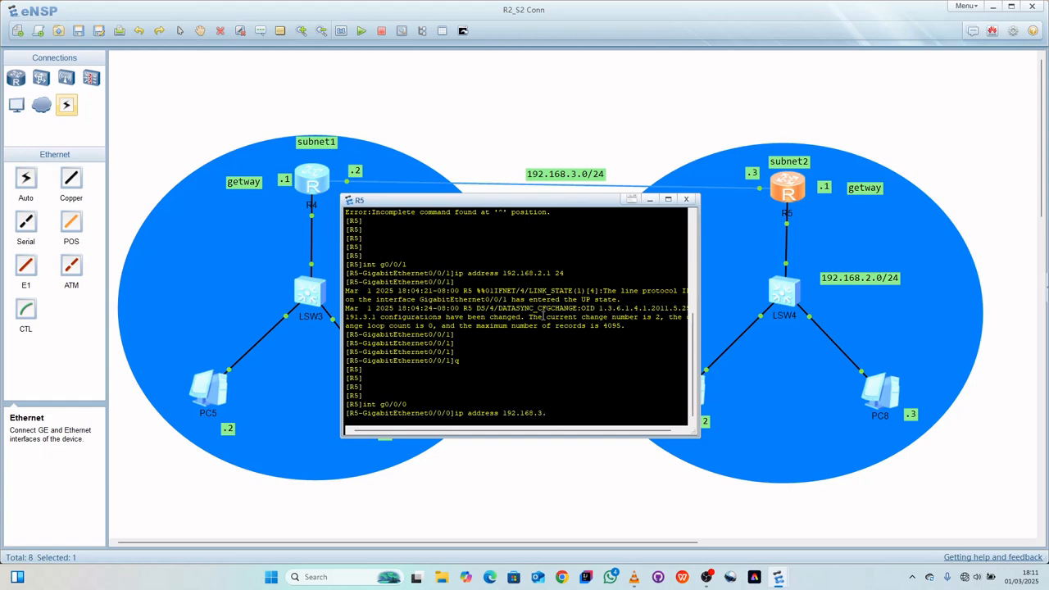
type("3 ")
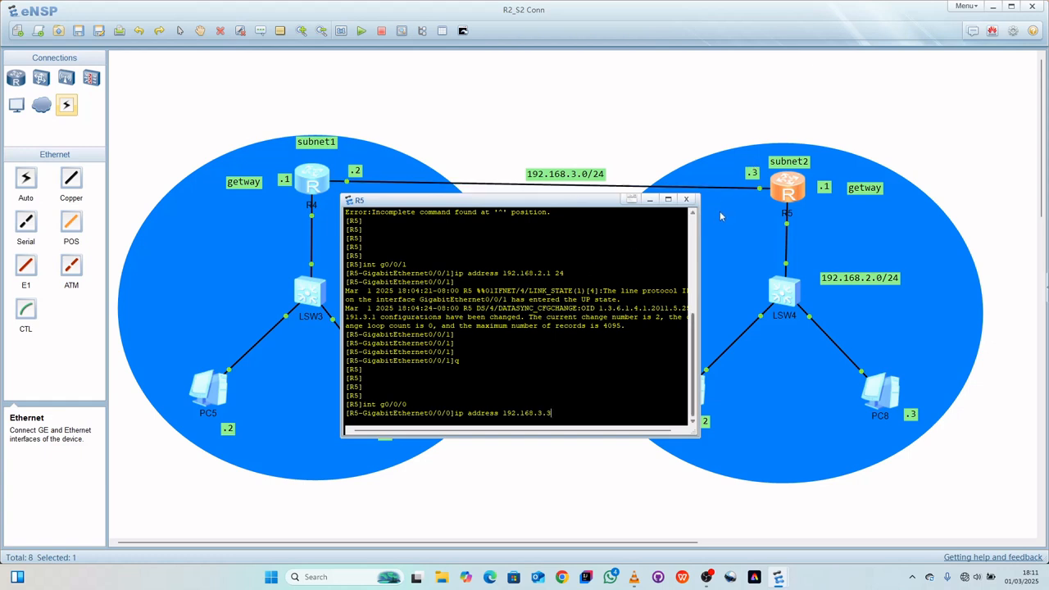
type("24")
key("Return")
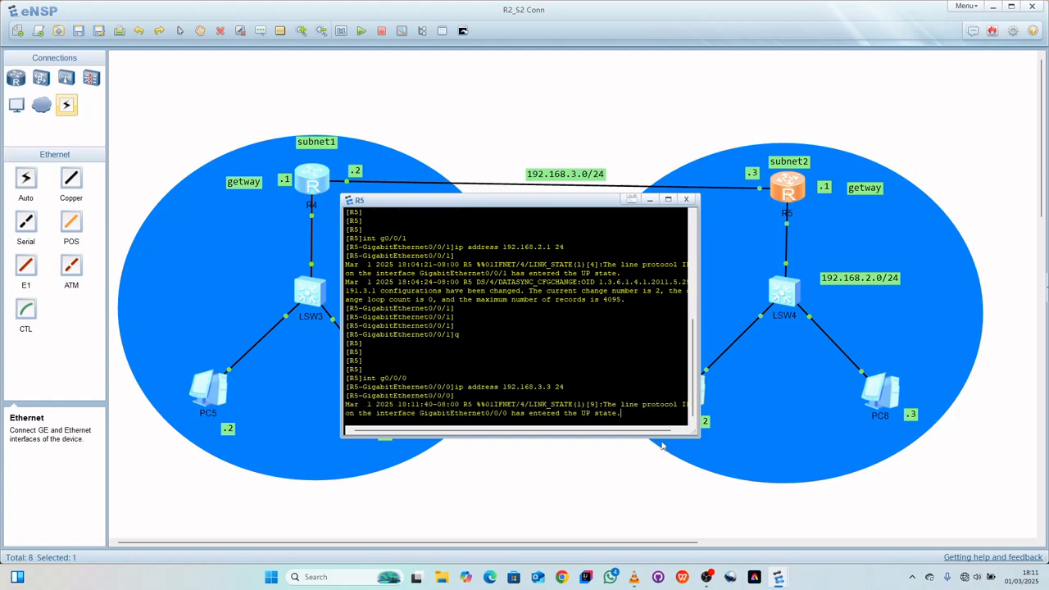
left_click(686, 198)
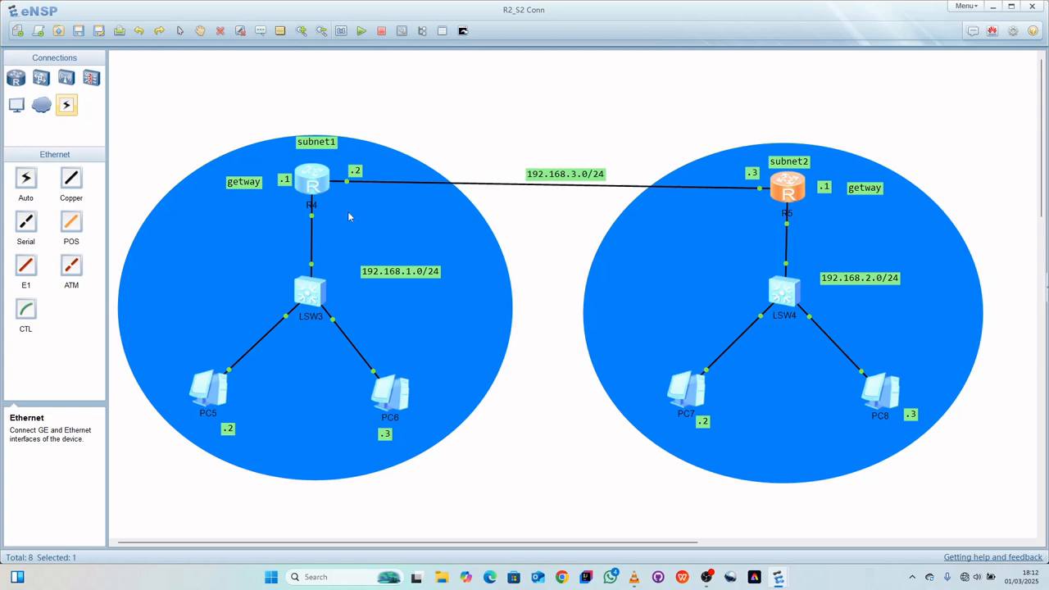
Ping 192.168.3.3 from PC5's command line and close the PC5 window.
left_click(211, 383)
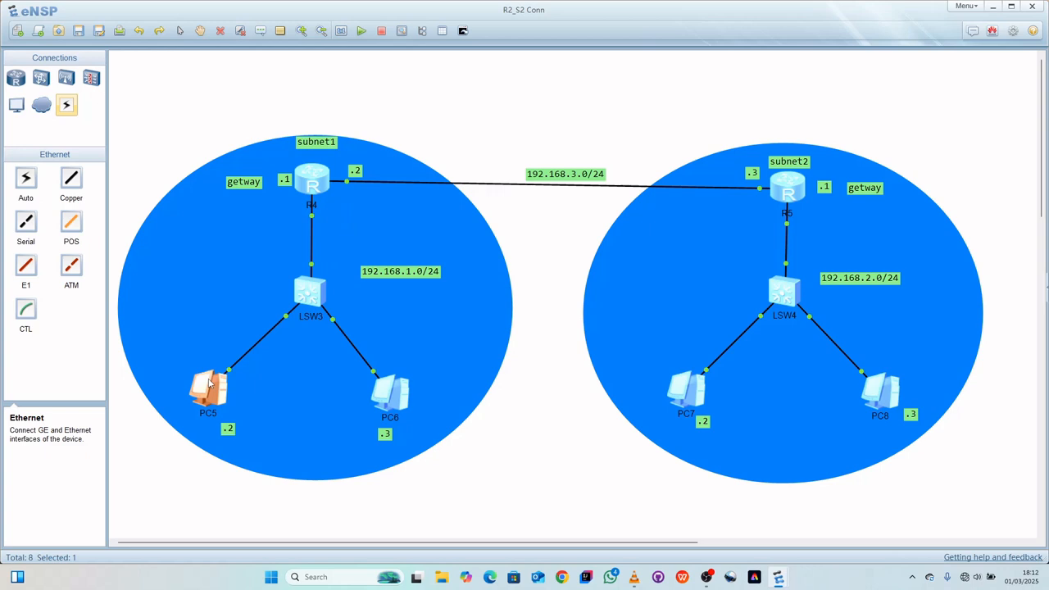
double_click(211, 383)
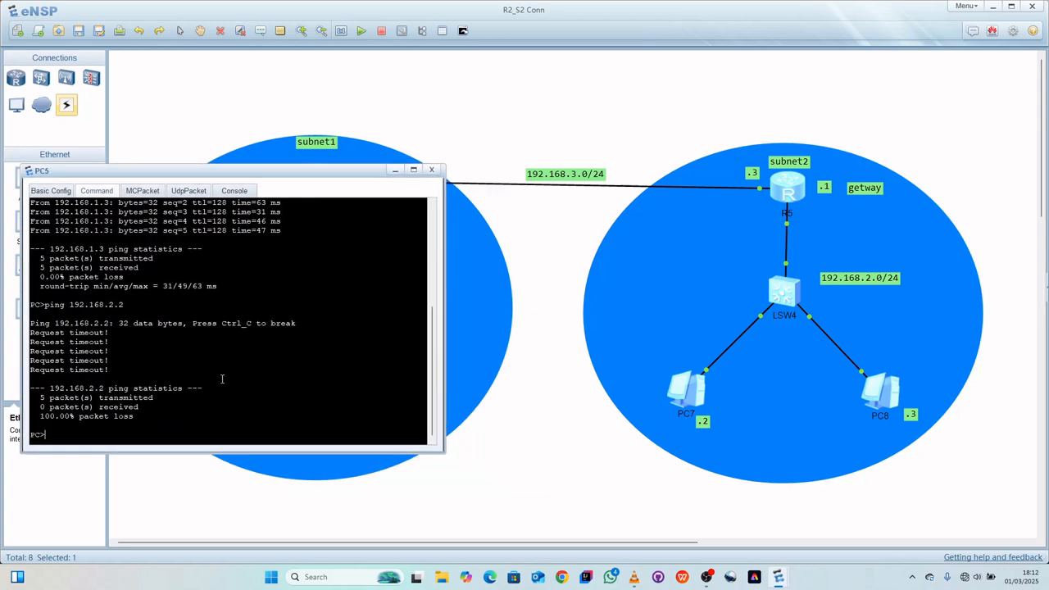
key("Up")
key("BackSpace")
key("BackSpace")
type("3.3")
key("Return")
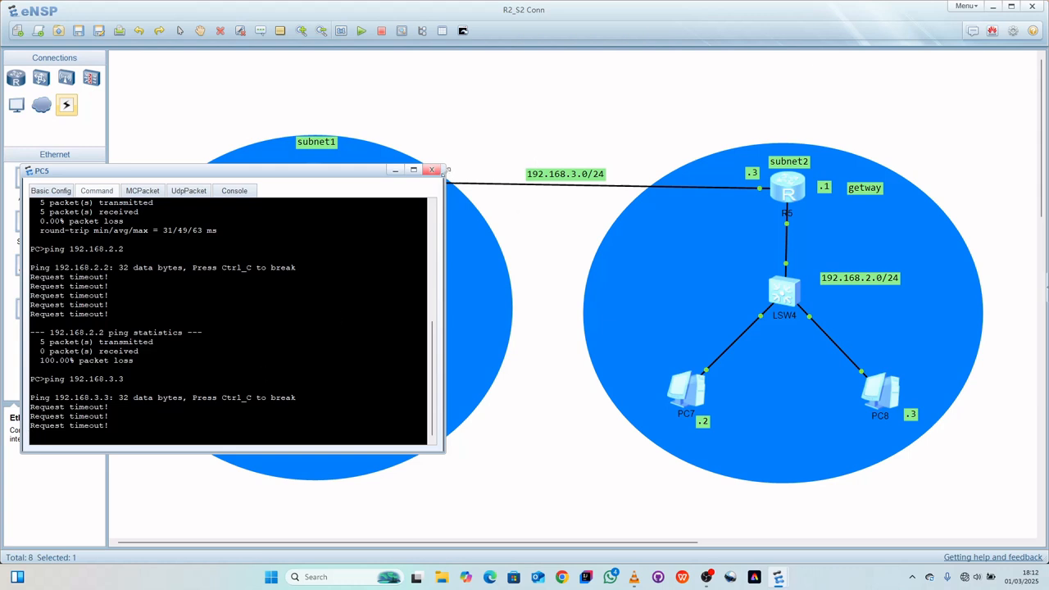
left_click(432, 170)
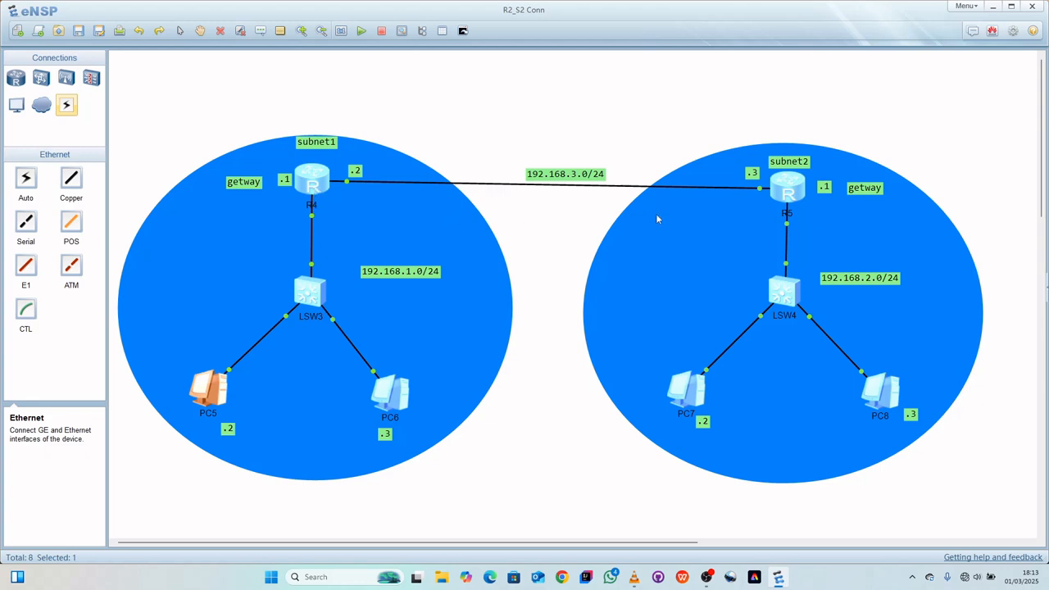
Open R4's console and quit from the g0/0/1 interface view back to the user view.
double_click(308, 186)
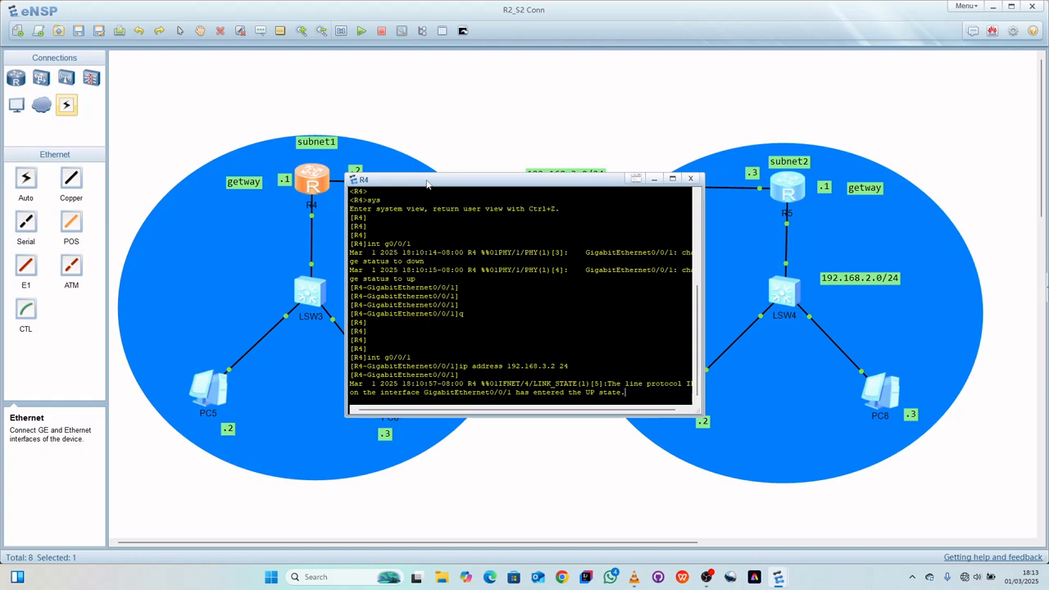
left_click_drag(429, 183, 564, 120)
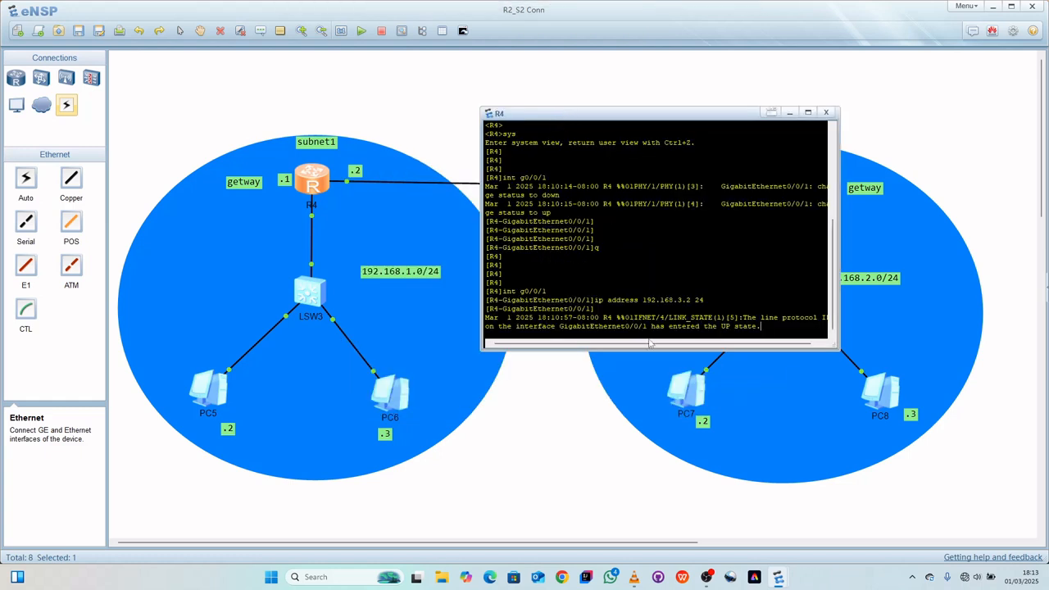
key("Return")
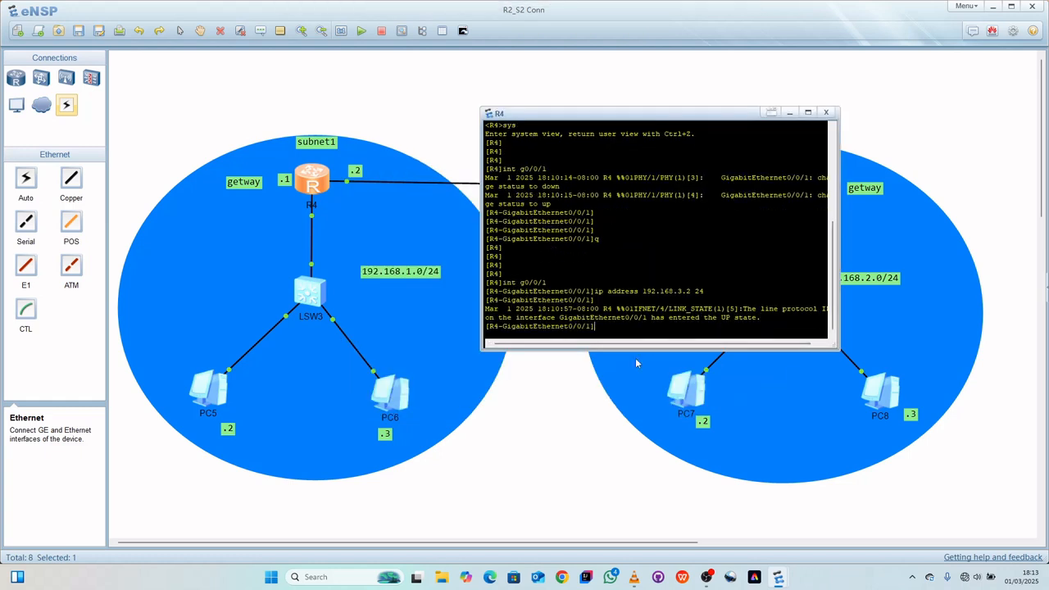
type("q")
key("Return")
key("Return")
key("Return")
key("Return")
type("q")
key("Return")
key("Return")
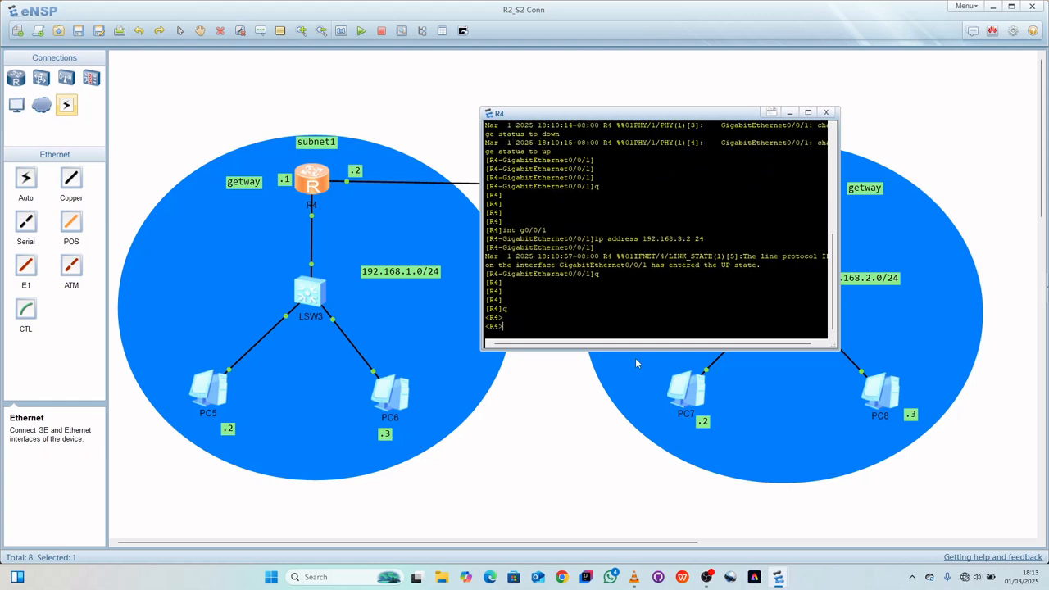
Enter R4's system view and reposition its console below the link between R4 and R5.
type("sys")
key("Return")
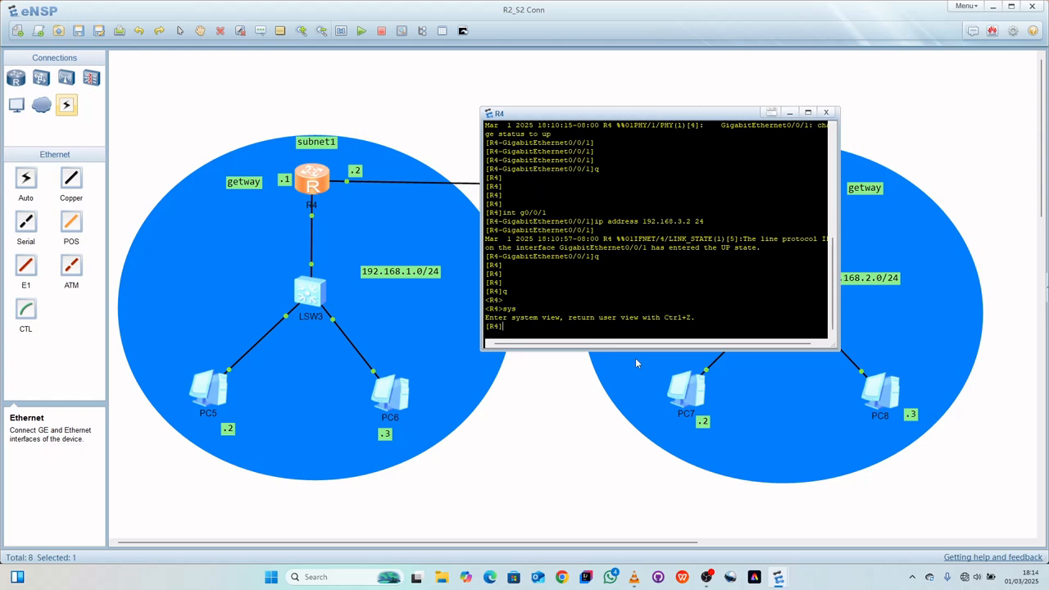
key("Return")
key("Return")
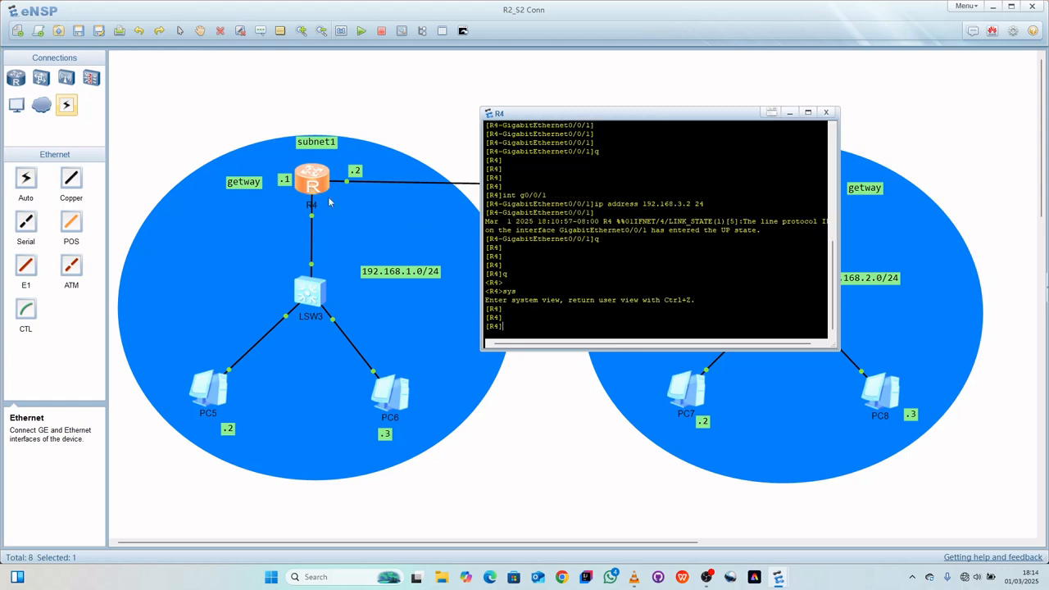
left_click_drag(660, 113, 385, 264)
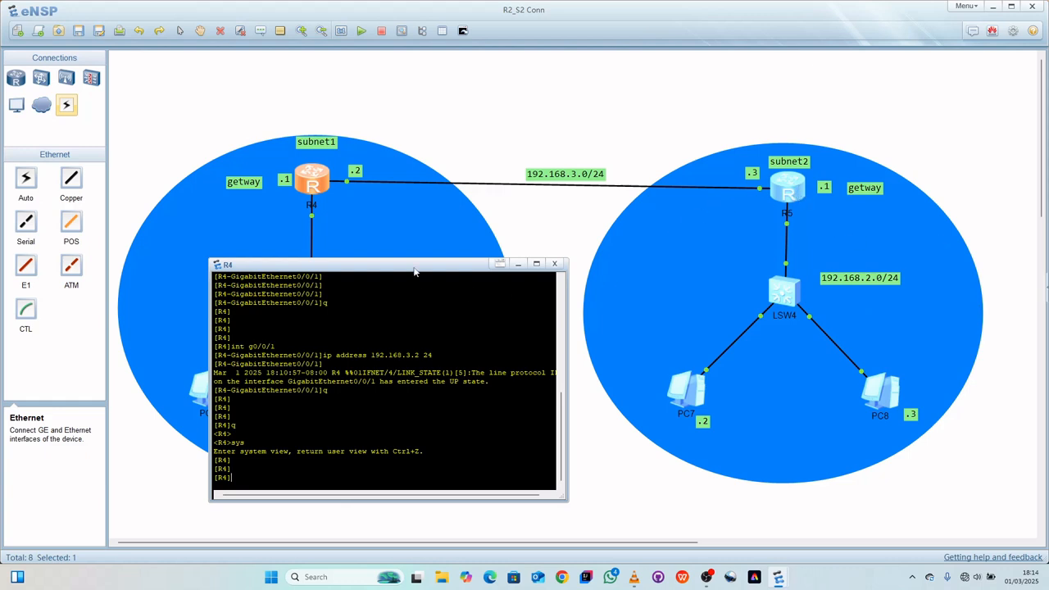
left_click_drag(409, 264, 413, 308)
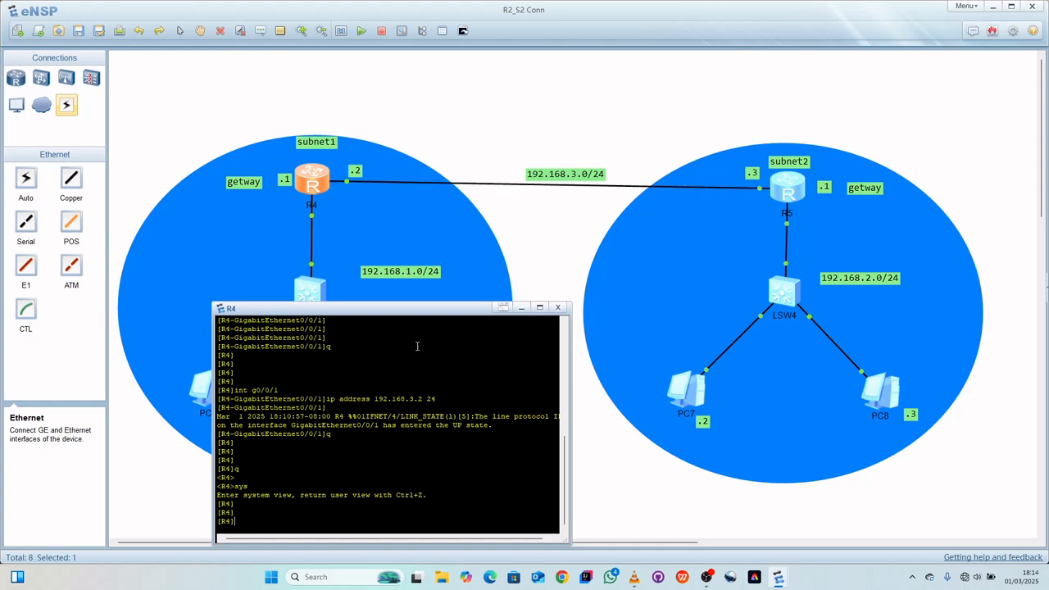
left_click_drag(373, 310, 278, 251)
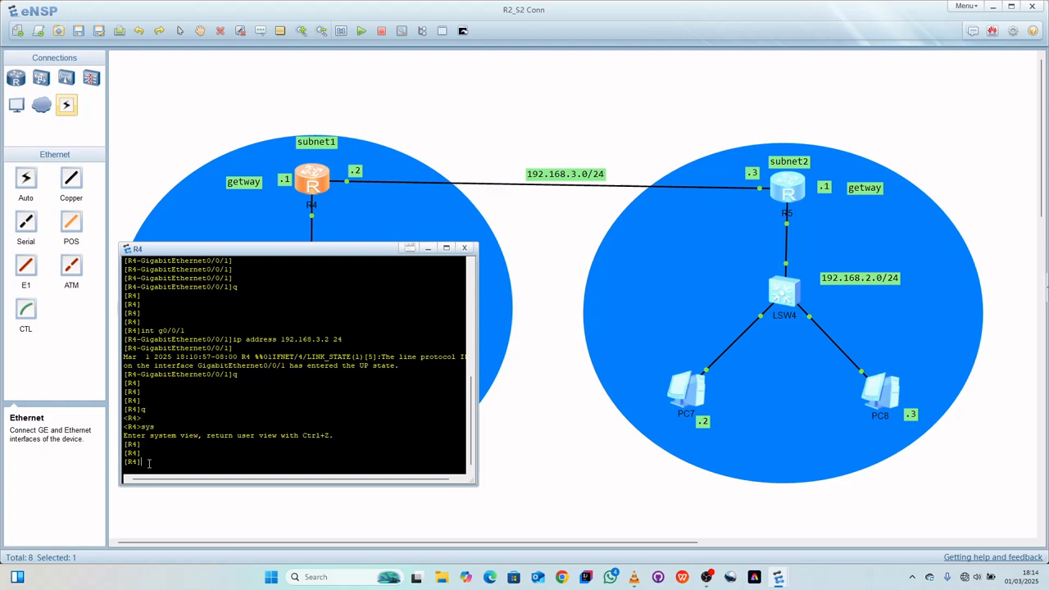
Add a static route on R4 to 192.168.2.0 255.255.255.0 with next hop 192.168.3.3 and close the console.
type("ip route-static")
key("BackSpace")
type("192.168")
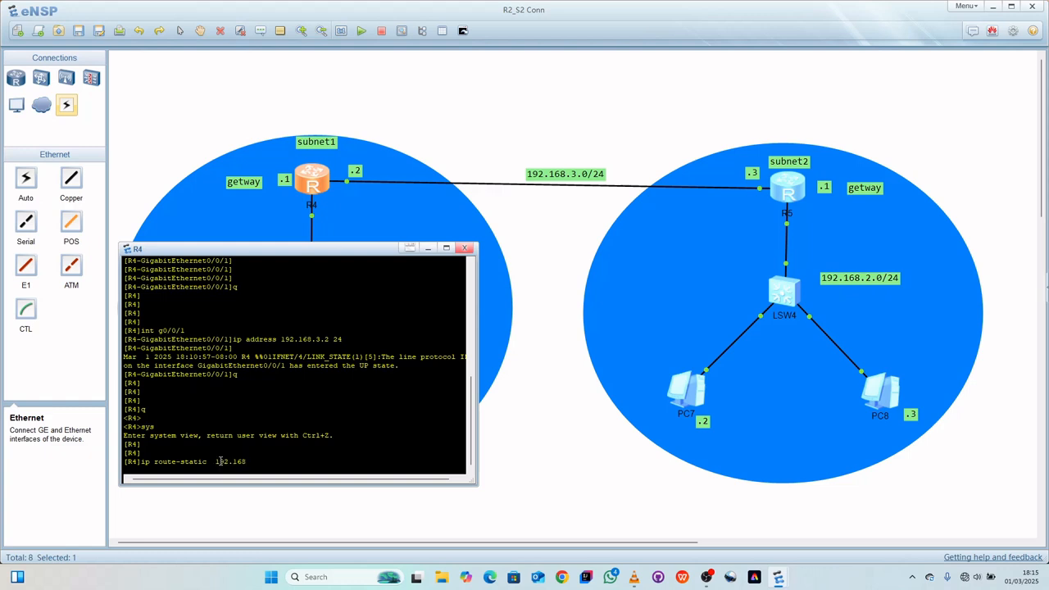
type(".2.0 2")
type("55.")
type("255.")
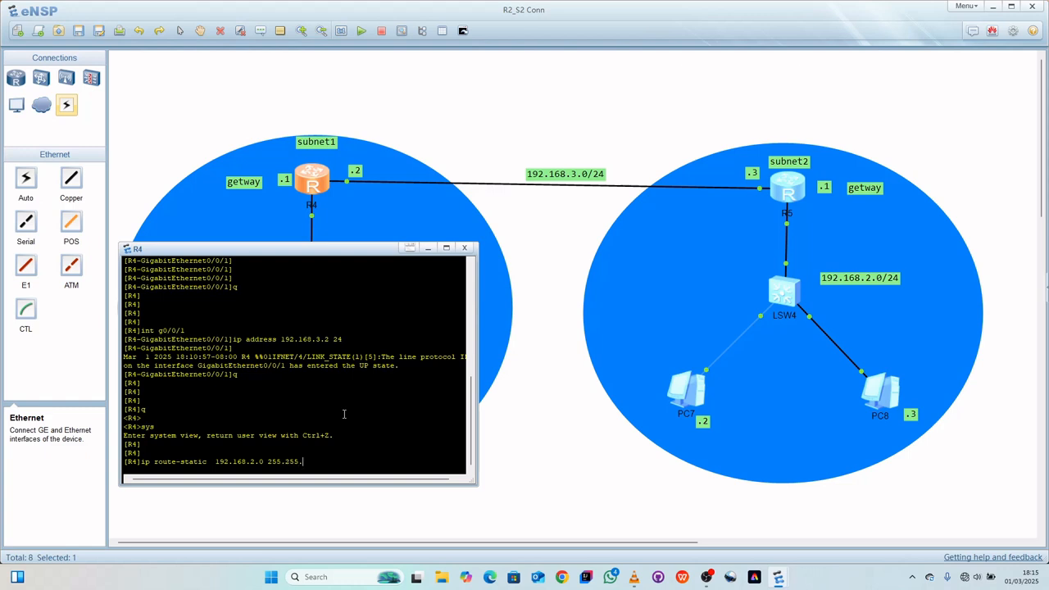
type("255.0")
left_click_drag(314, 249, 194, 331)
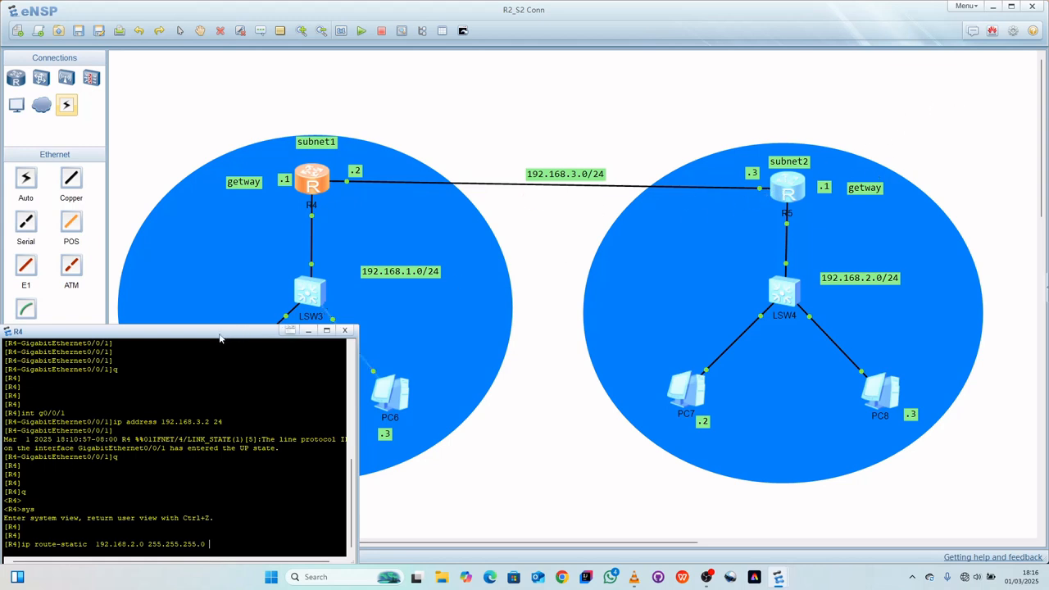
left_click_drag(223, 332, 367, 241)
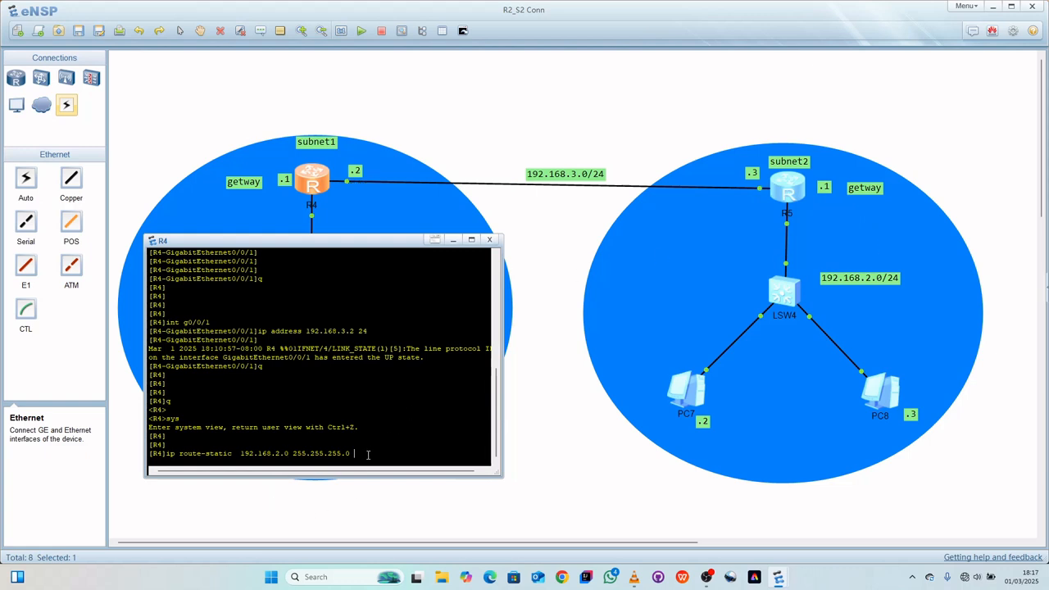
type("192")
key("BackSpace")
type("3.3")
key("Return")
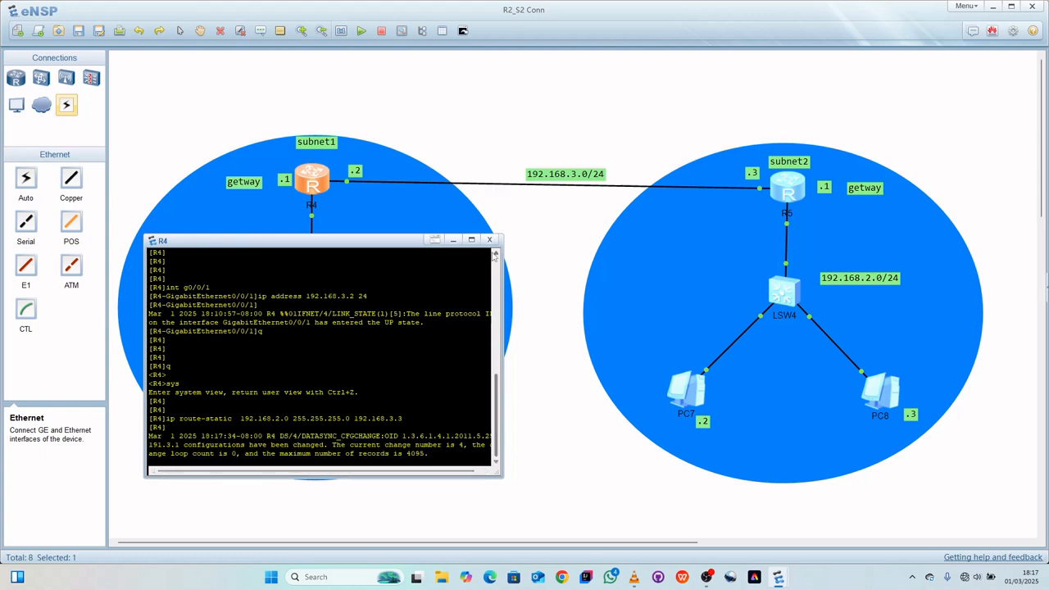
left_click(489, 239)
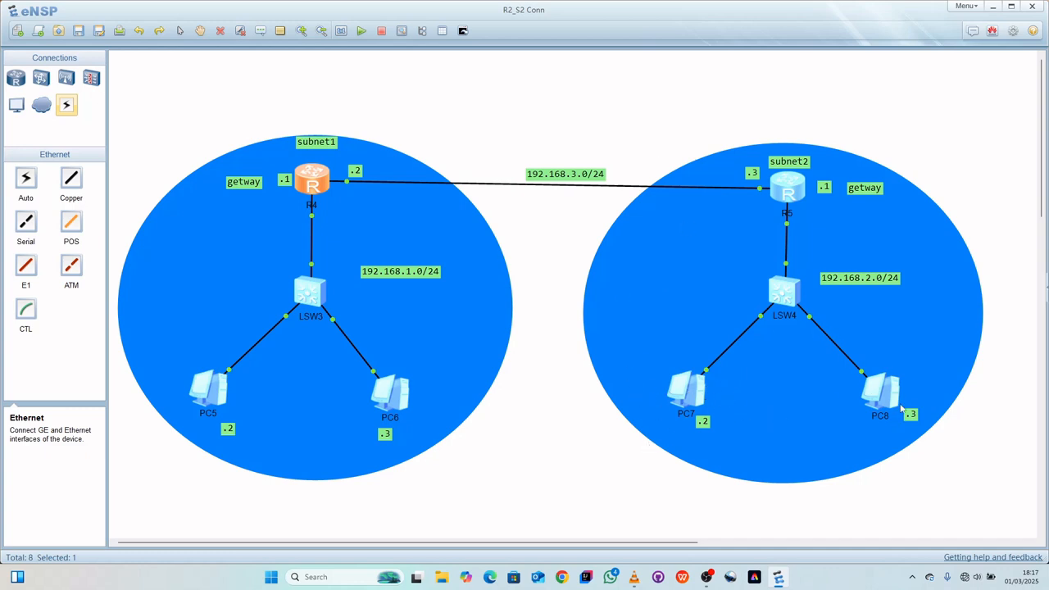
Open R5's console and quit the g0/0/0 interface view to the system view.
double_click(787, 187)
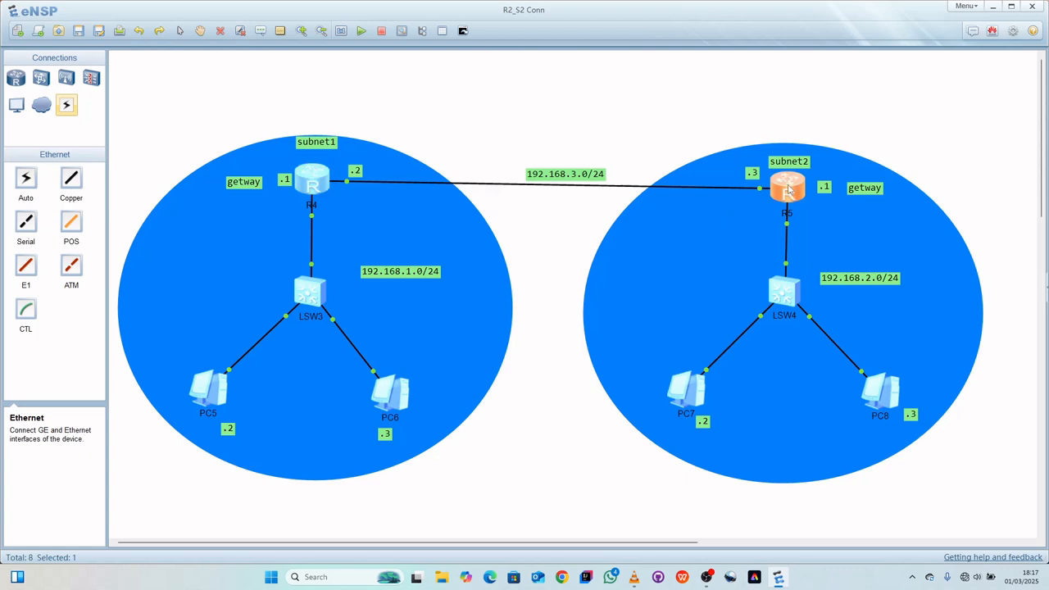
left_click_drag(479, 185, 685, 142)
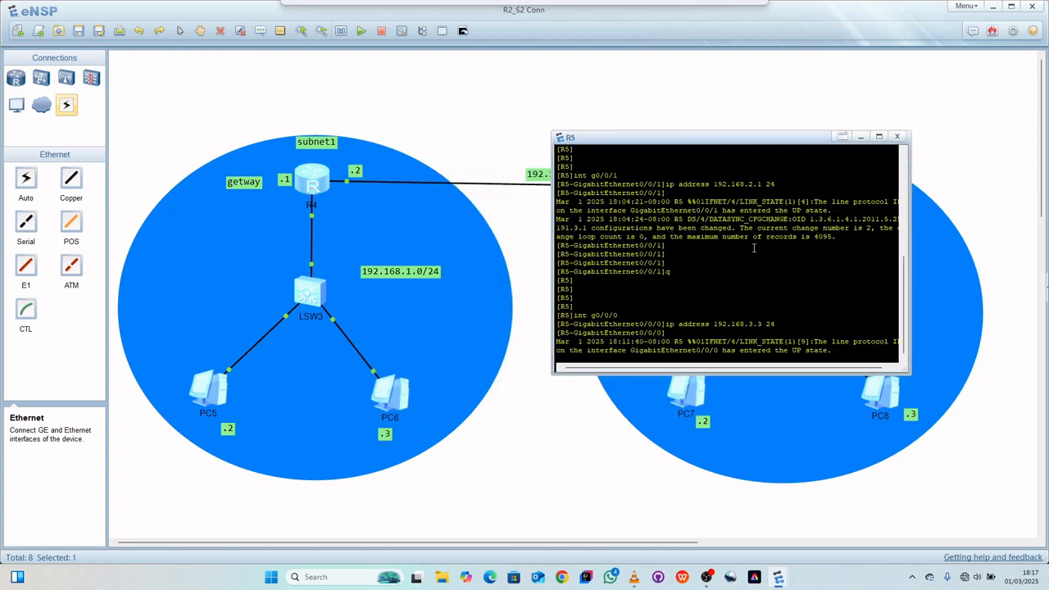
key("Return")
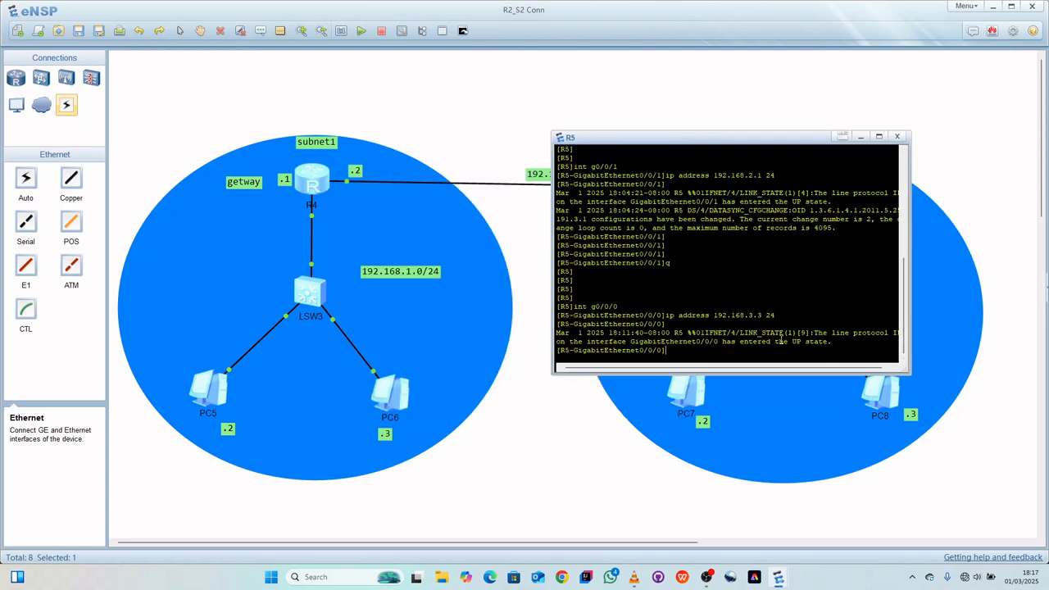
type("q")
key("Return")
key("Return")
key("Return")
key("Return")
key("Return")
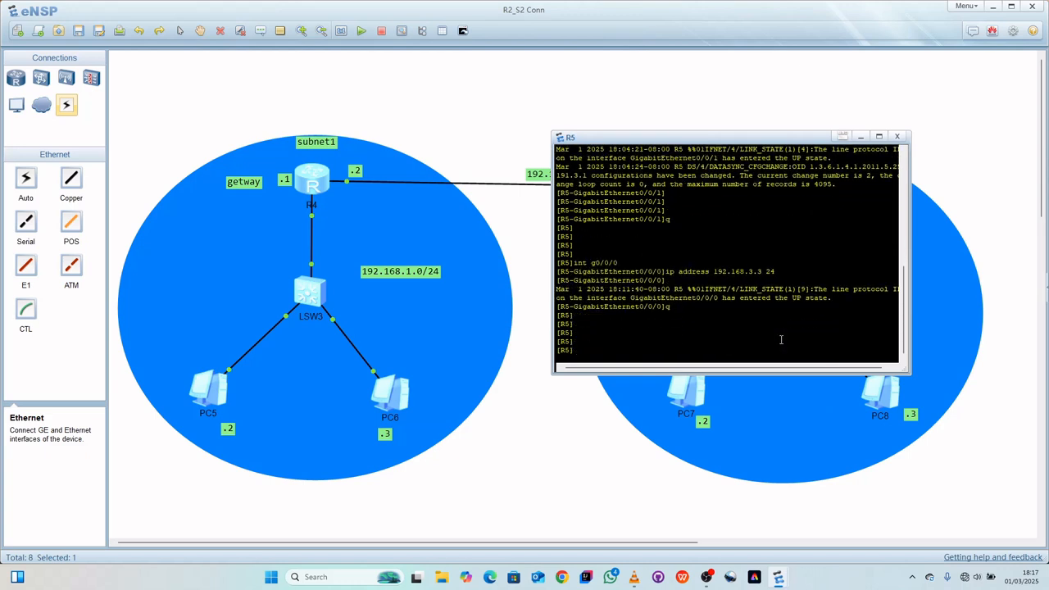
Quit R5's console to the user view and re-enter the system view.
type("q")
key("Return")
type("sys")
key("Return")
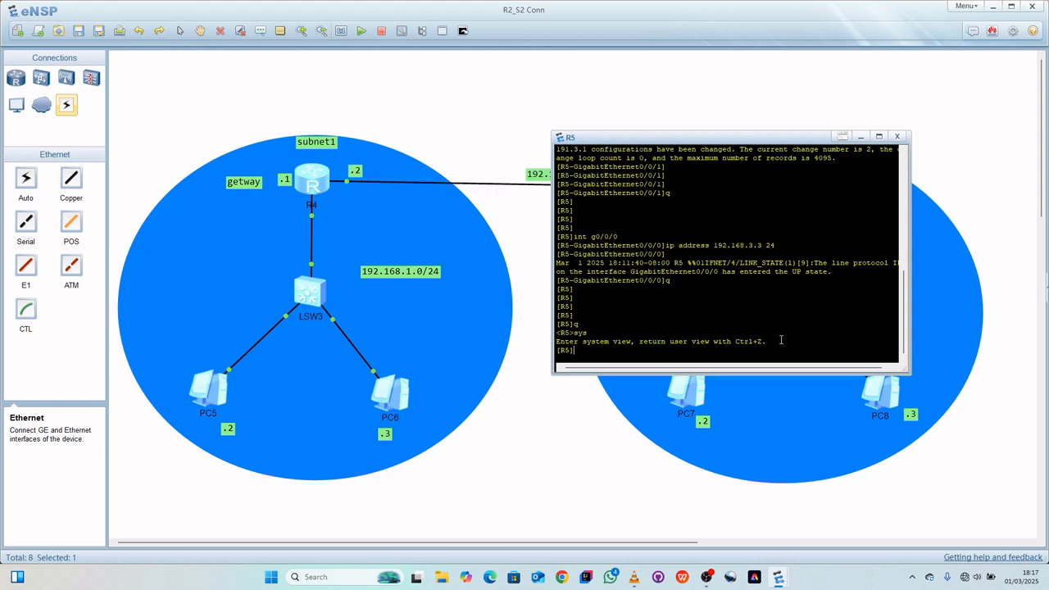
key("Return")
key("Return")
key("Return")
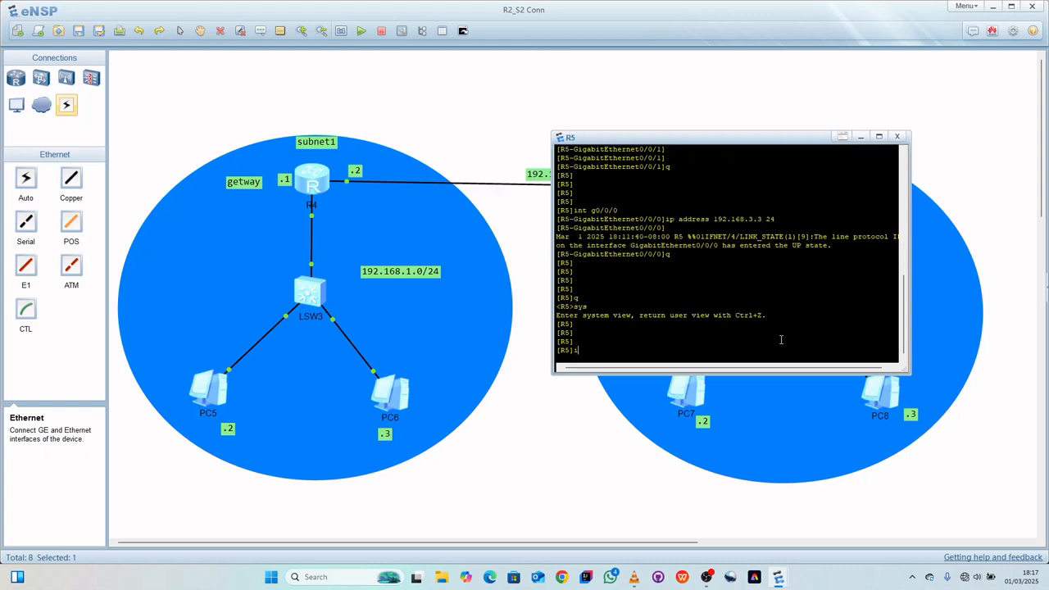
Add a static route on R5 to 192.168.1.0 255.255.255.0 with next hop 192.168.3.2 and close the console.
type("ip route-static 192.168.1.0 255.255")
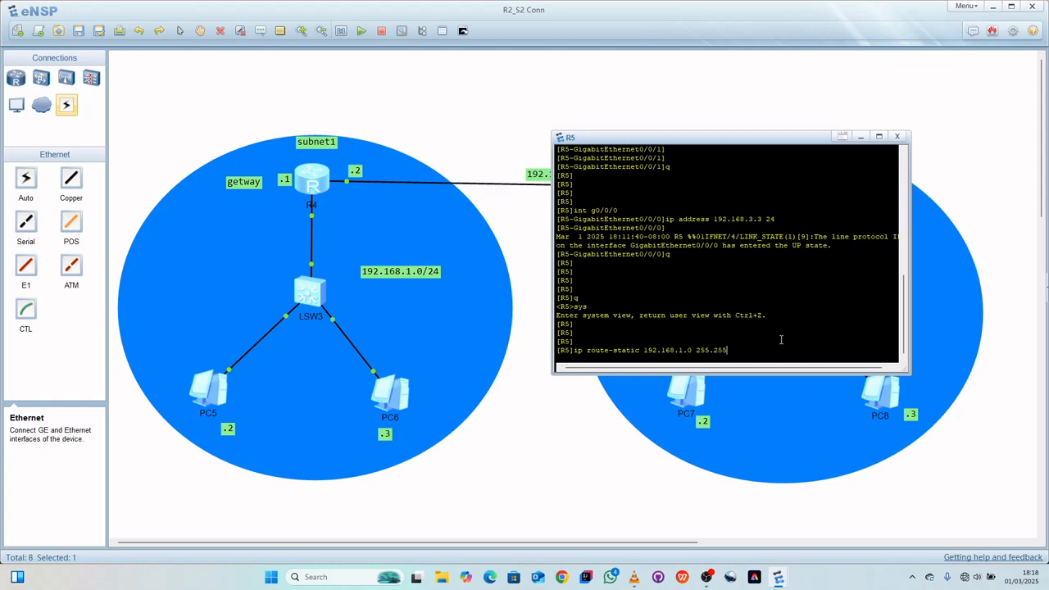
type(".255.0")
type("192.168.")
left_click_drag(744, 138, 705, 216)
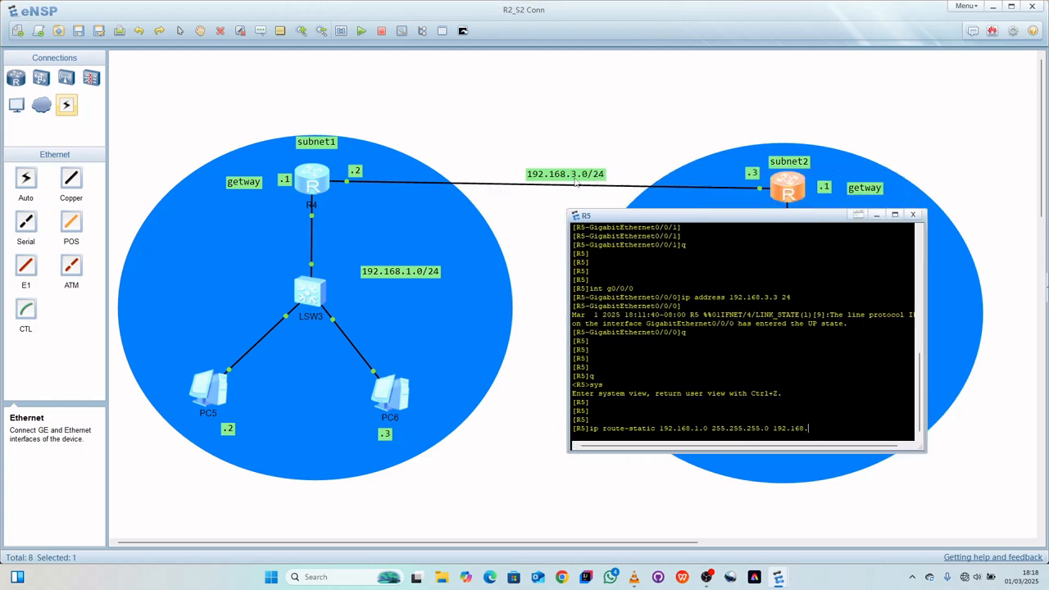
type("3.2")
key("Return")
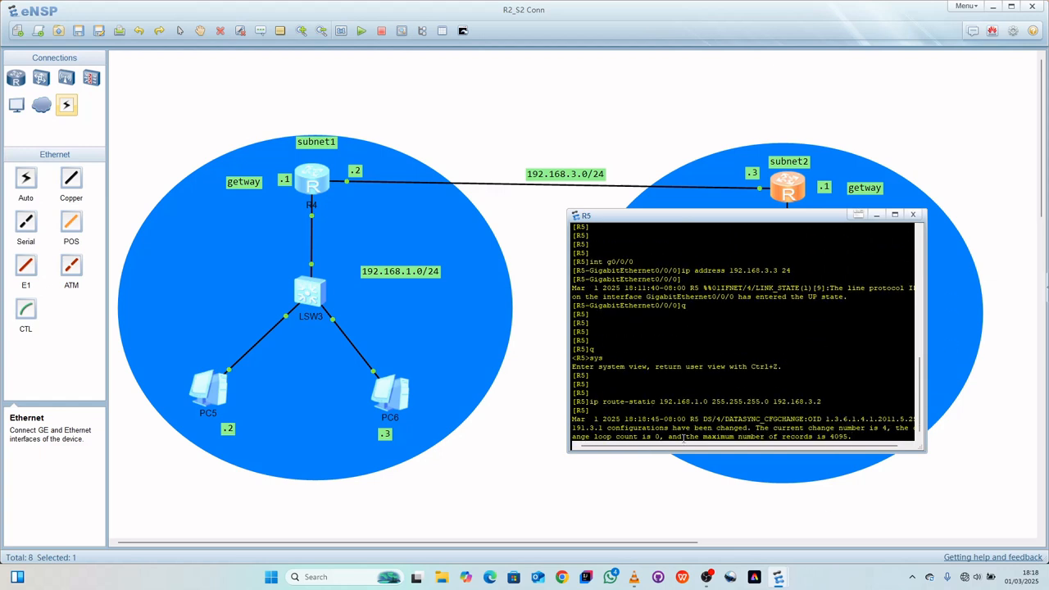
left_click(913, 214)
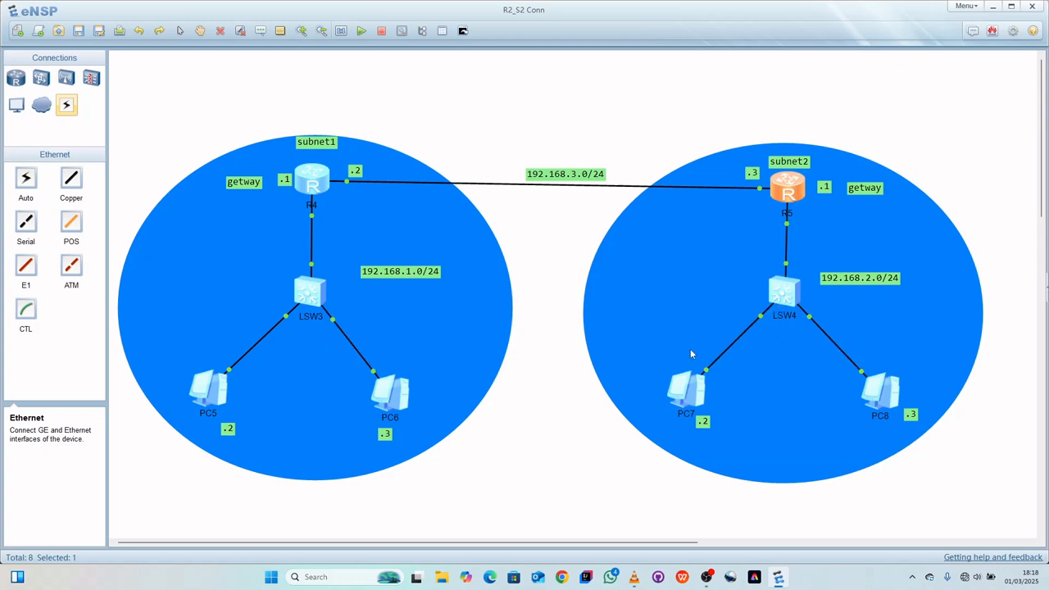
Reopen PC5's command line and repeat the ping to 192.168.3.3.
double_click(209, 389)
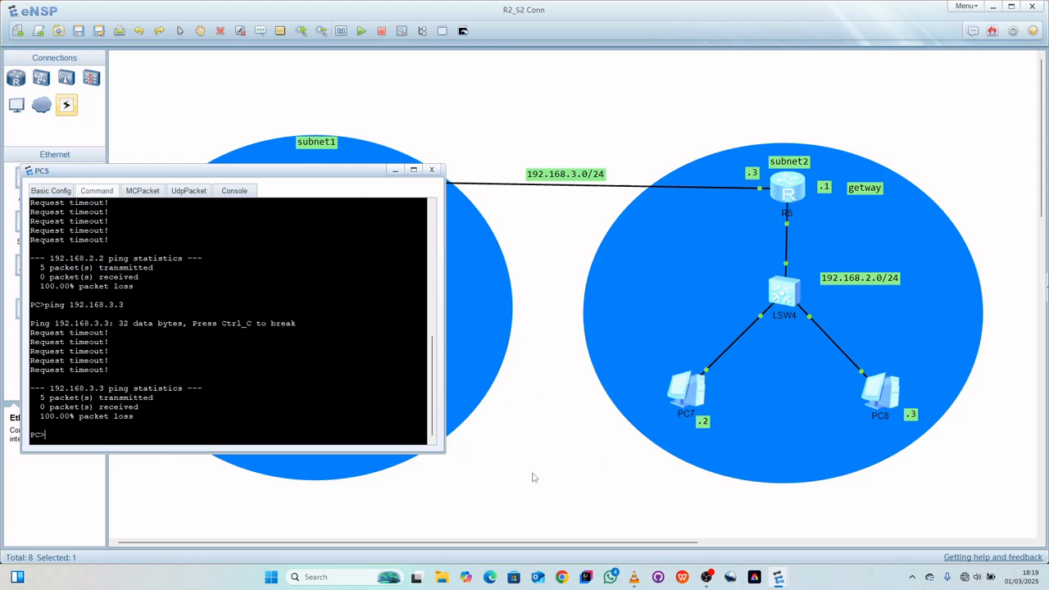
key("Up")
key("Return")
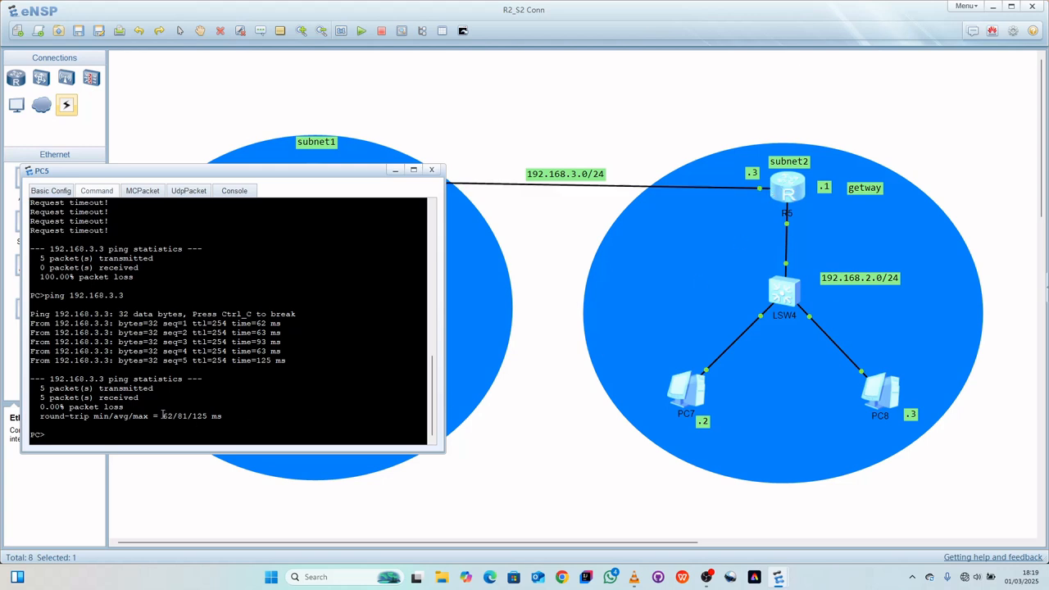
Ping PC8's address 192.168.2.3 from PC5 and close the PC5 window.
key("Up")
left_click(114, 435)
key("BackSpace")
type("2.168.2.3")
left_click(141, 433)
key("Return")
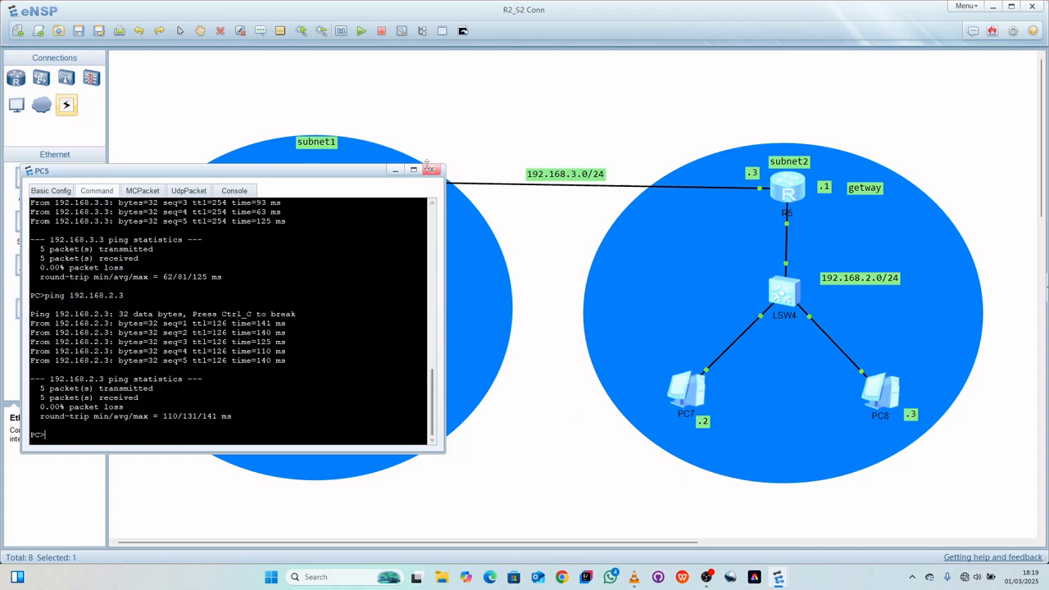
left_click(430, 170)
Ping PC5's address 192.168.1.2 from PC8's command line and close the PC8 window.
left_click(879, 398)
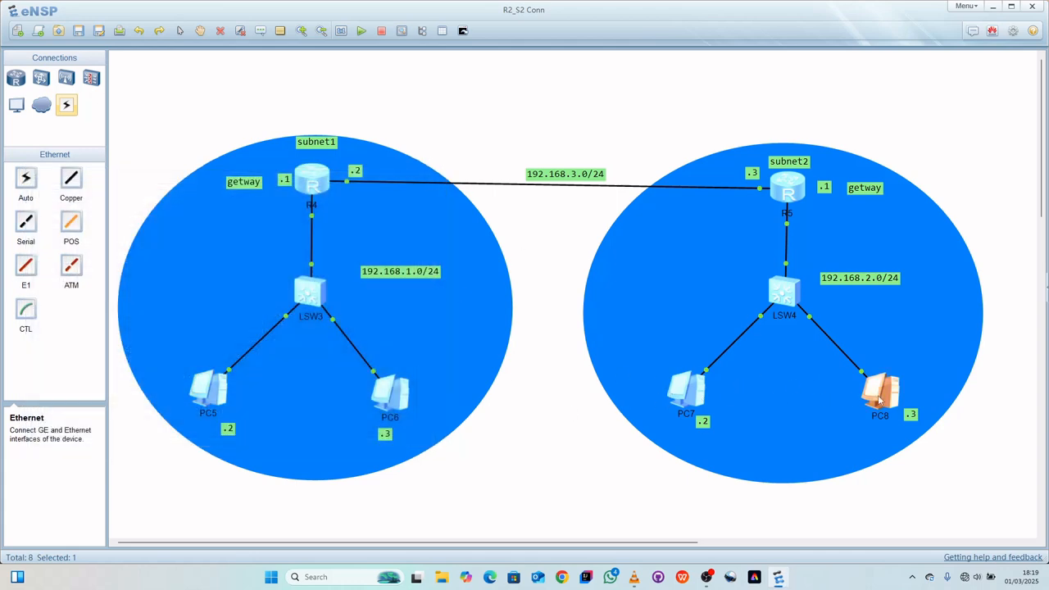
double_click(879, 398)
left_click(393, 168)
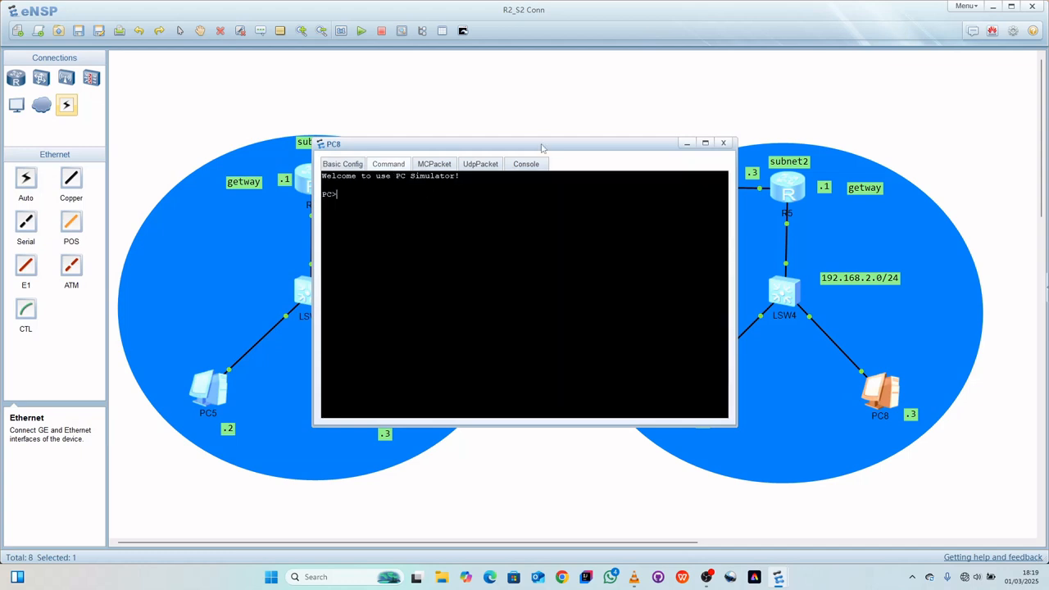
left_click_drag(551, 147, 807, 208)
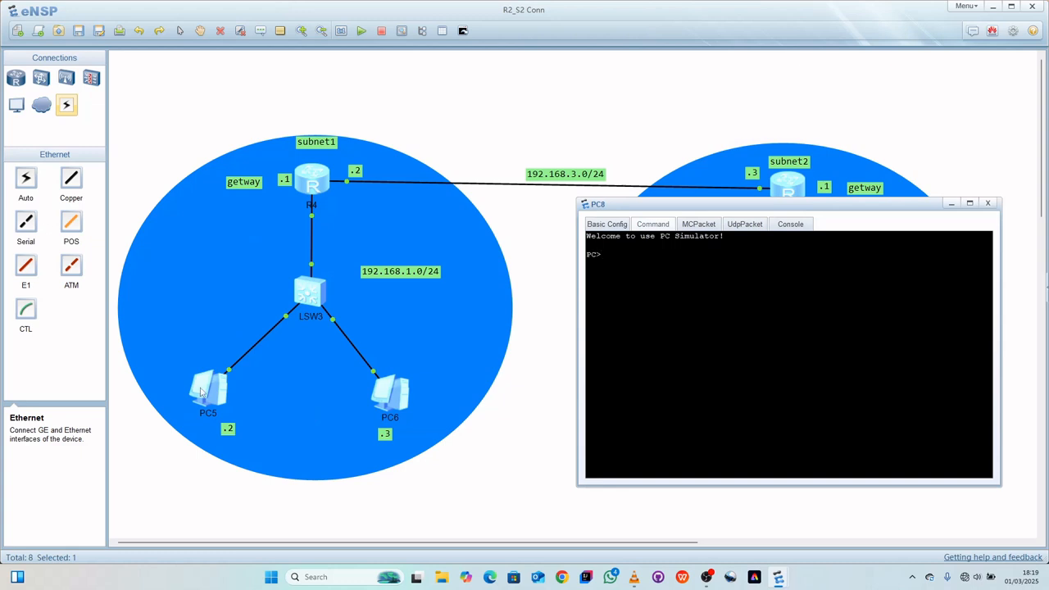
type("ping 192.168.1.2")
key("Return")
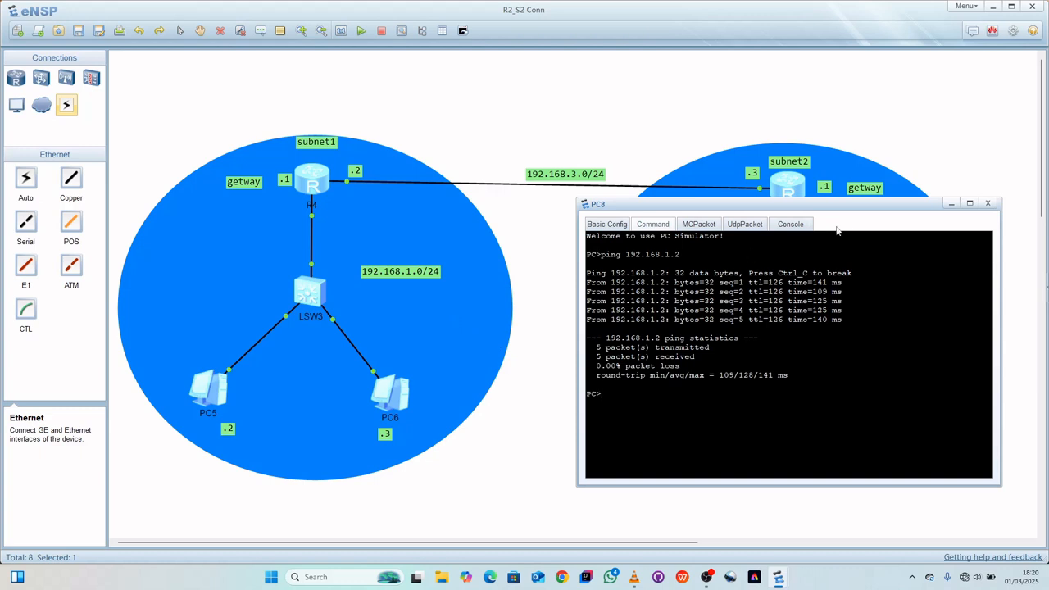
left_click(989, 203)
left_click(990, 200)
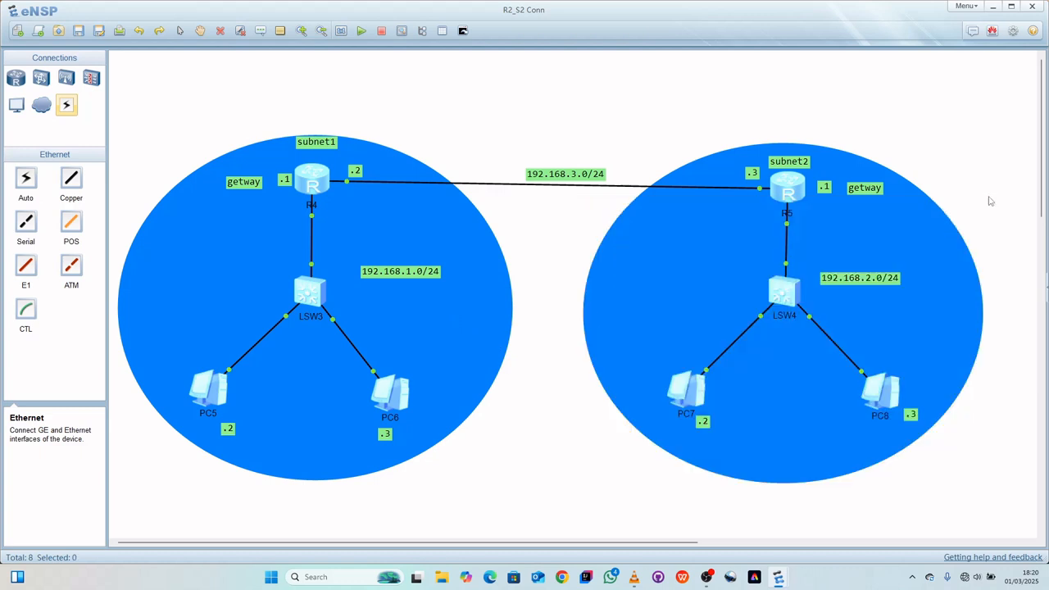
Shift the subnet1 and subnet2 background ellipses slightly upward around their devices.
mouse_move(200, 230)
left_mouse_down()
mouse_move(202, 246)
mouse_move(202, 222)
left_mouse_up()
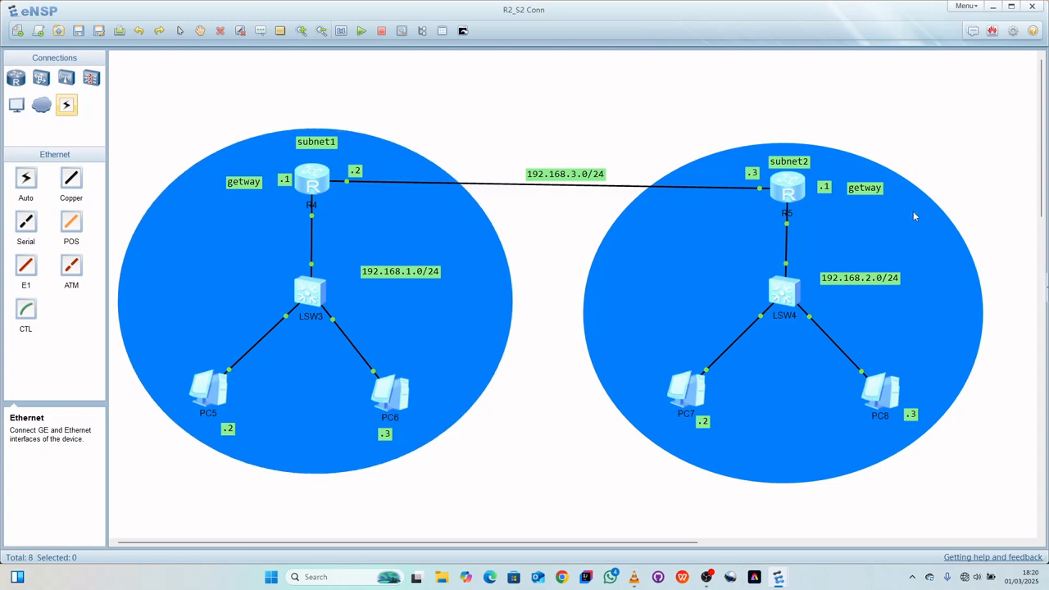
left_click_drag(915, 206, 921, 195)
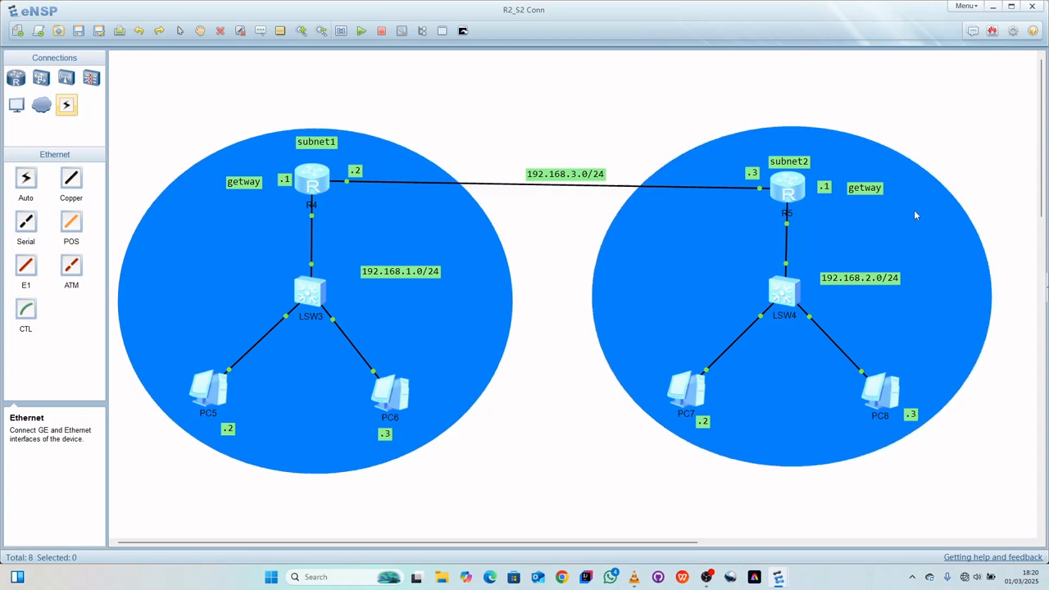